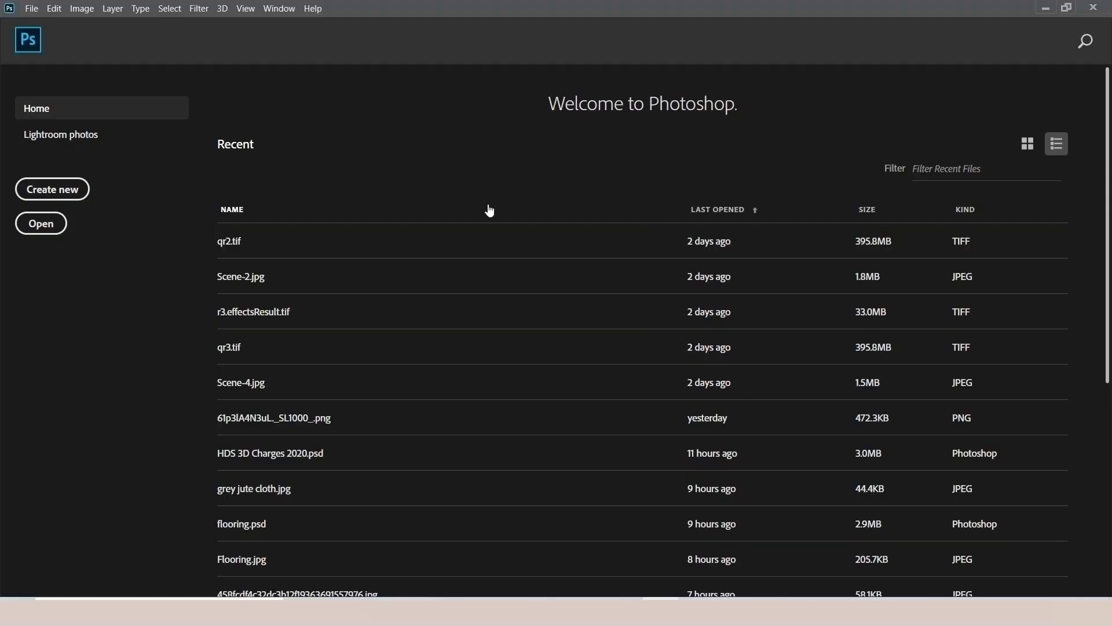
# - Create a 1000 × 1000 px white document and unlock its Background as Layer 0
pyautogui.click(47, 191)
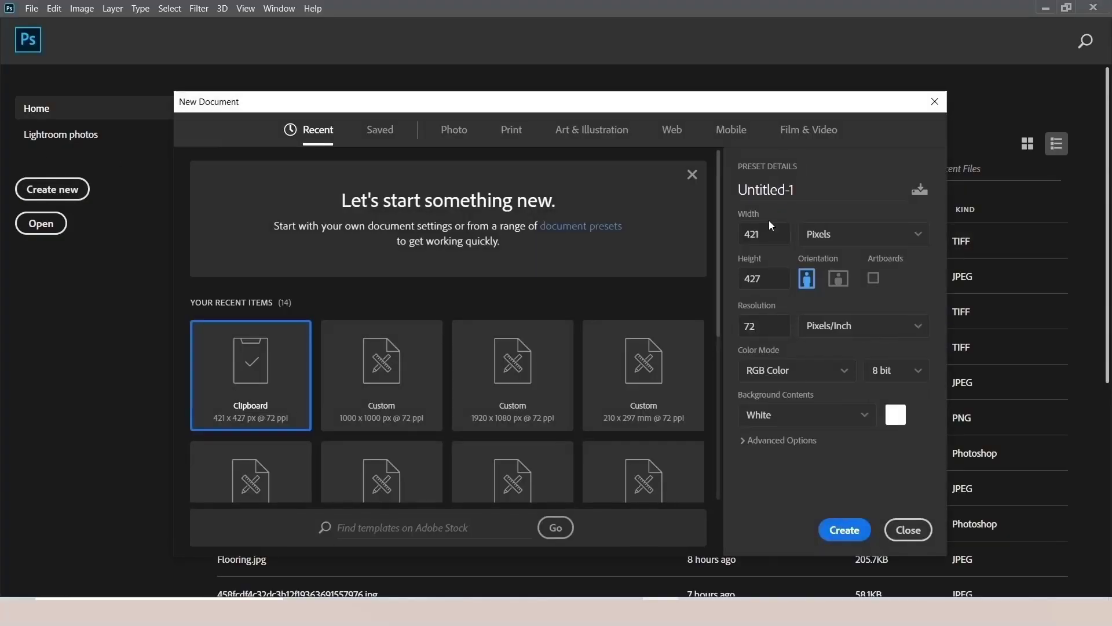
pyautogui.doubleClick(776, 235)
pyautogui.write('10')
pyautogui.write('00')
pyautogui.press('Tab')
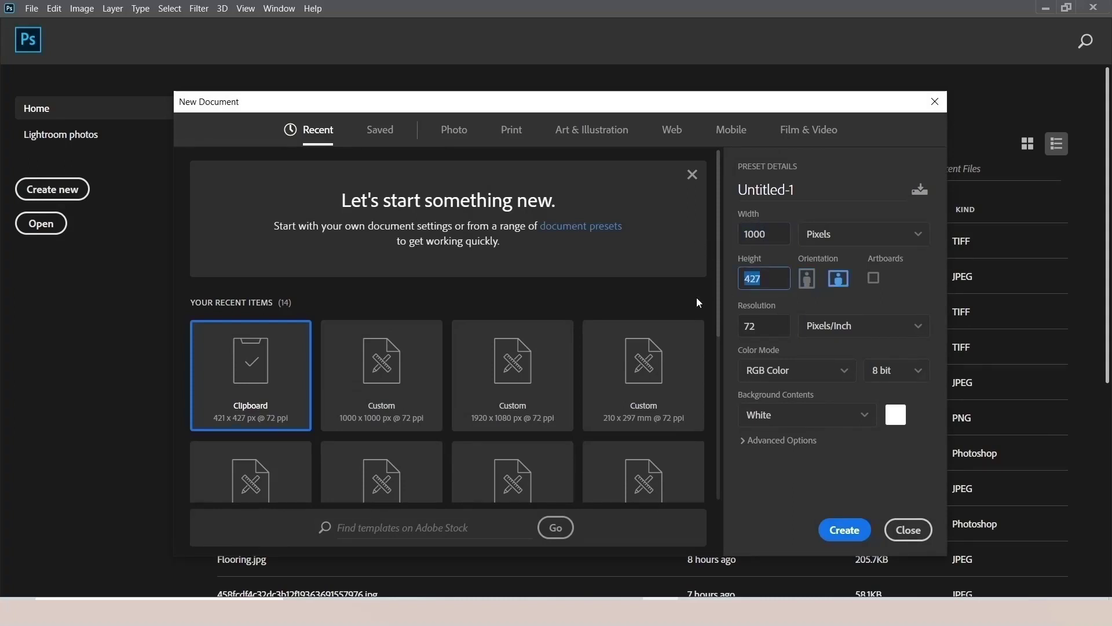
pyautogui.write('1000')
pyautogui.click(847, 529)
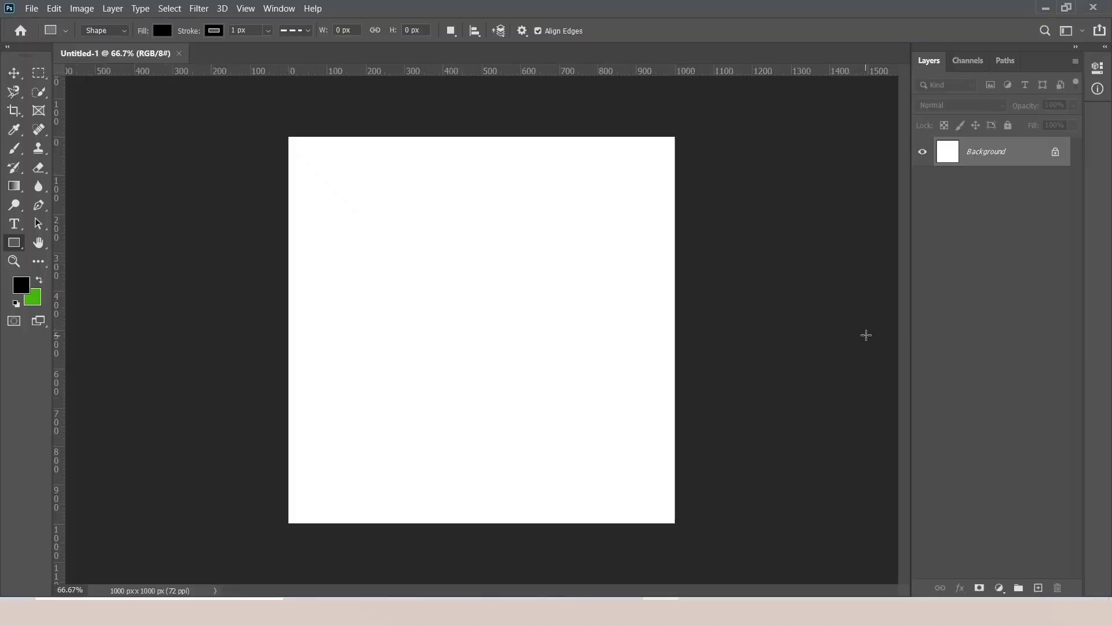
pyautogui.doubleClick(1001, 152)
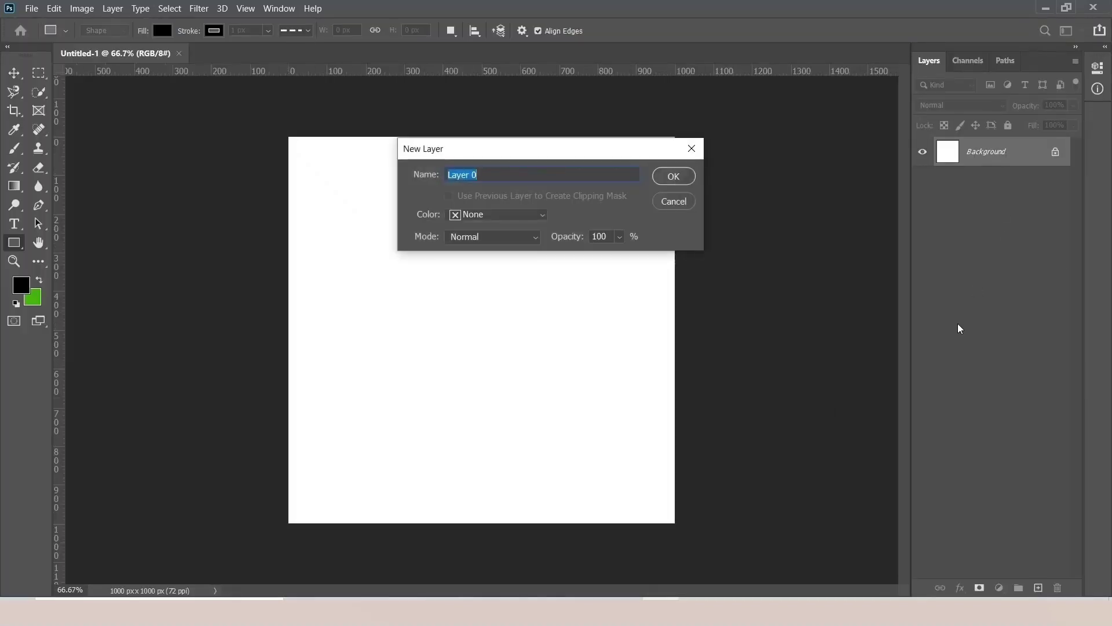
pyautogui.click(674, 177)
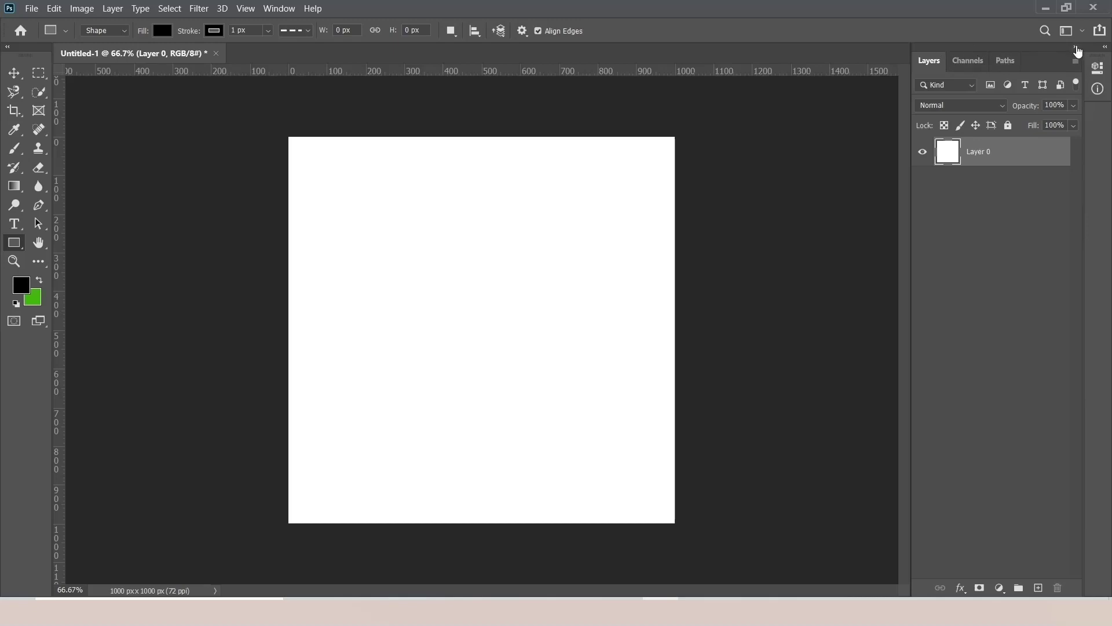
pyautogui.click(1078, 50)
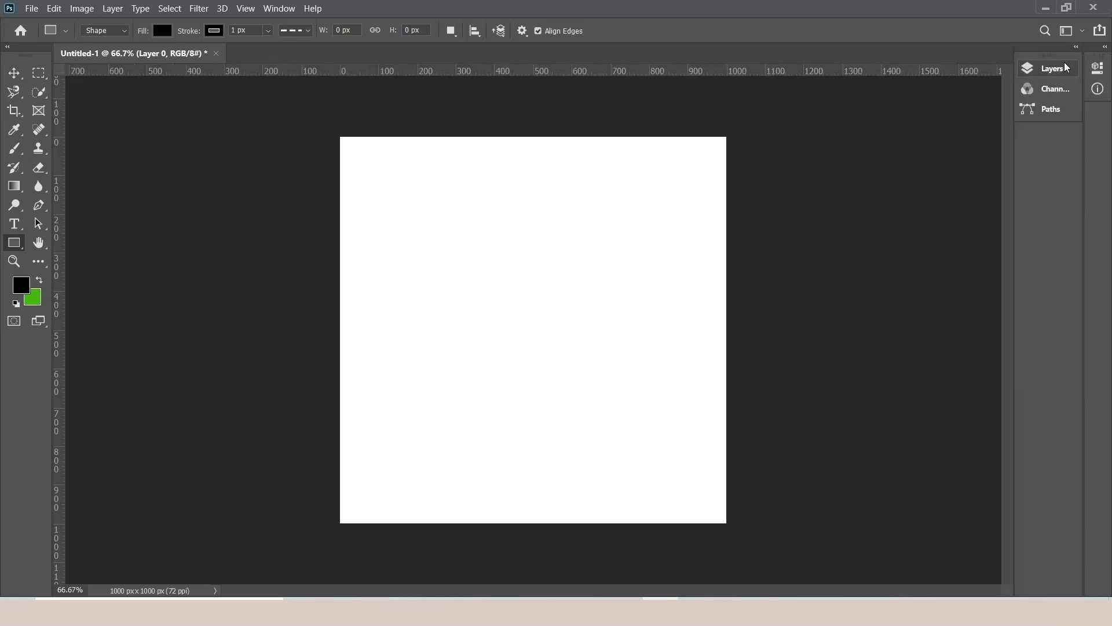
pyautogui.rightClick(1067, 62)
pyautogui.click(989, 92)
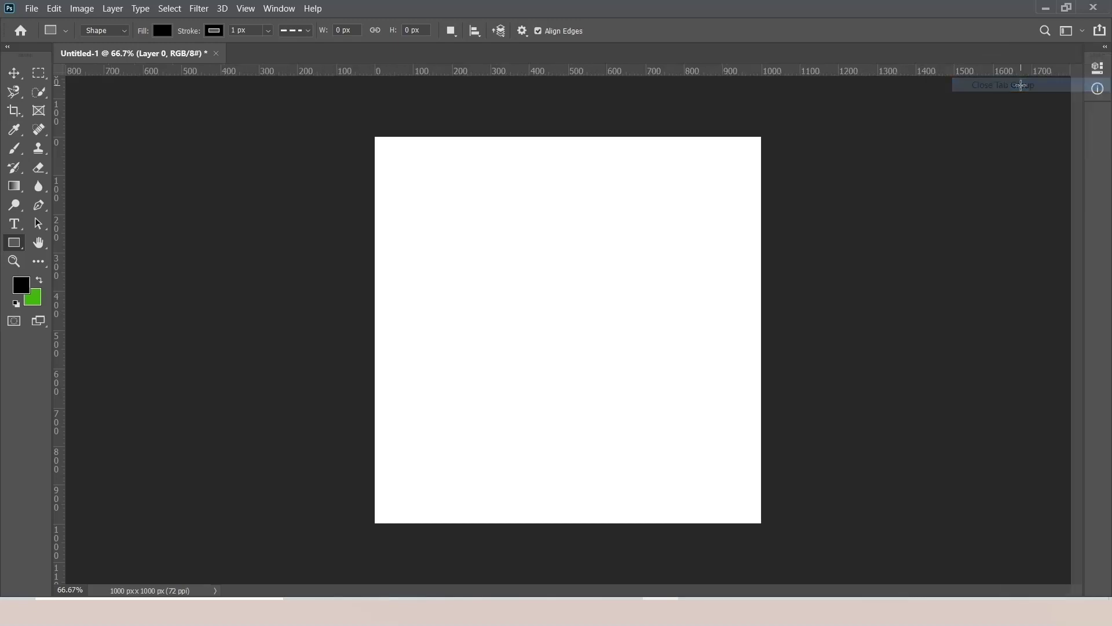
pyautogui.rightClick(1103, 78)
pyautogui.click(1063, 96)
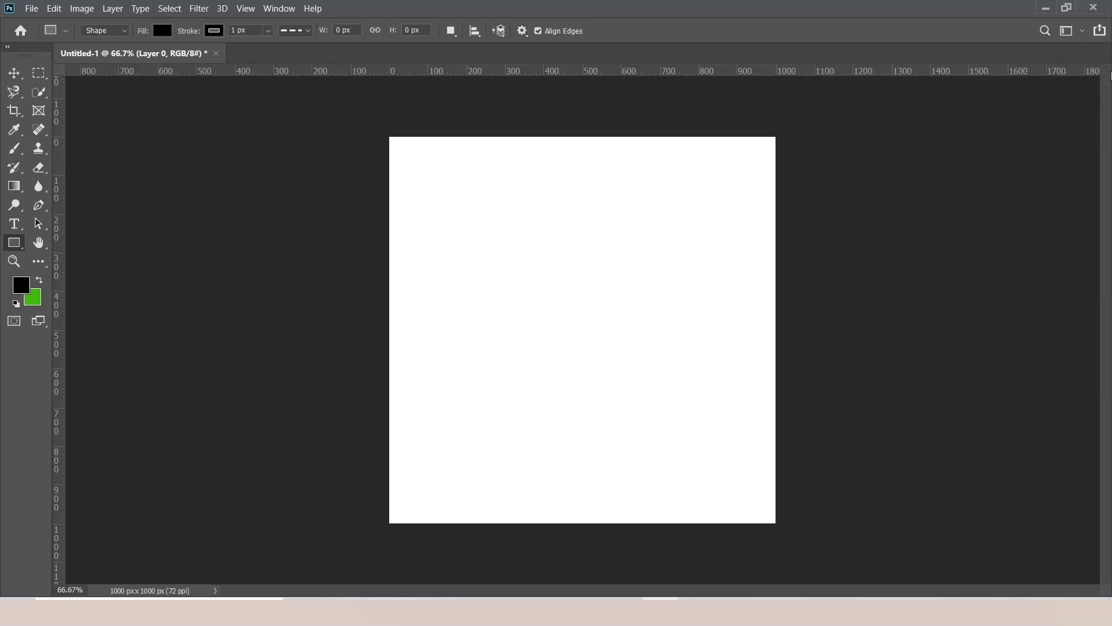
pyautogui.click(38, 72)
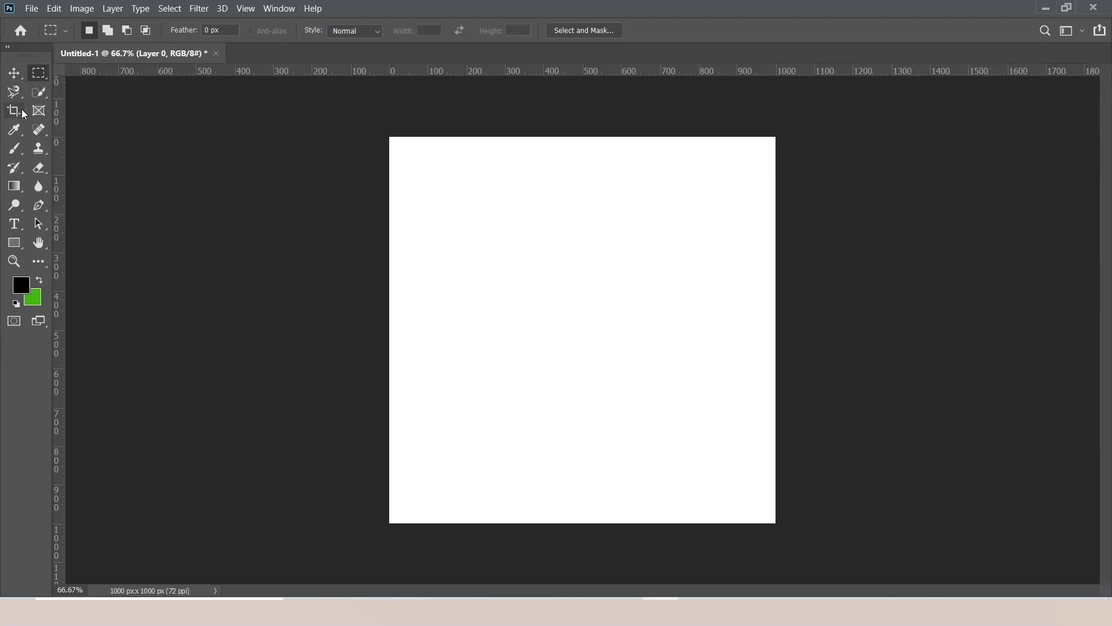
pyautogui.click(14, 73)
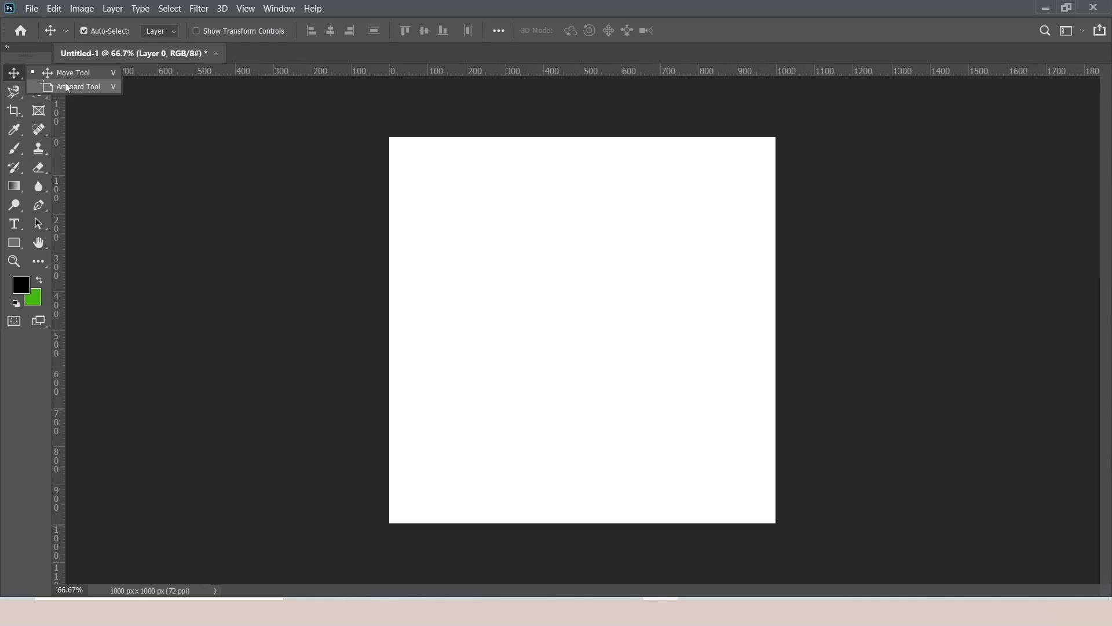
pyautogui.click(11, 75)
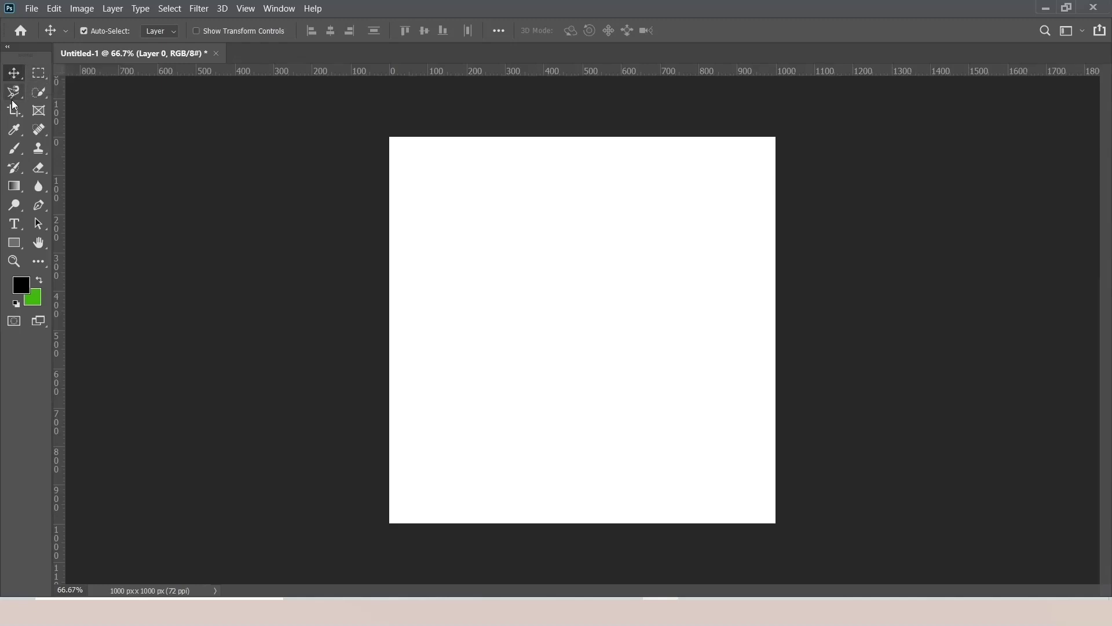
pyautogui.click(38, 72)
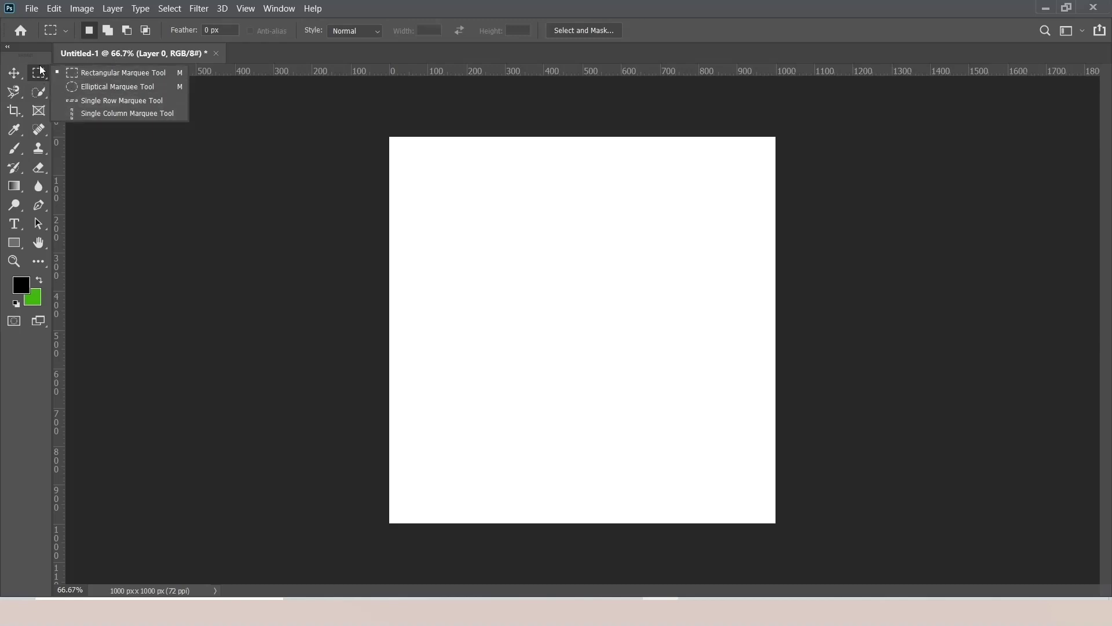
pyautogui.click(41, 73)
pyautogui.click(41, 93)
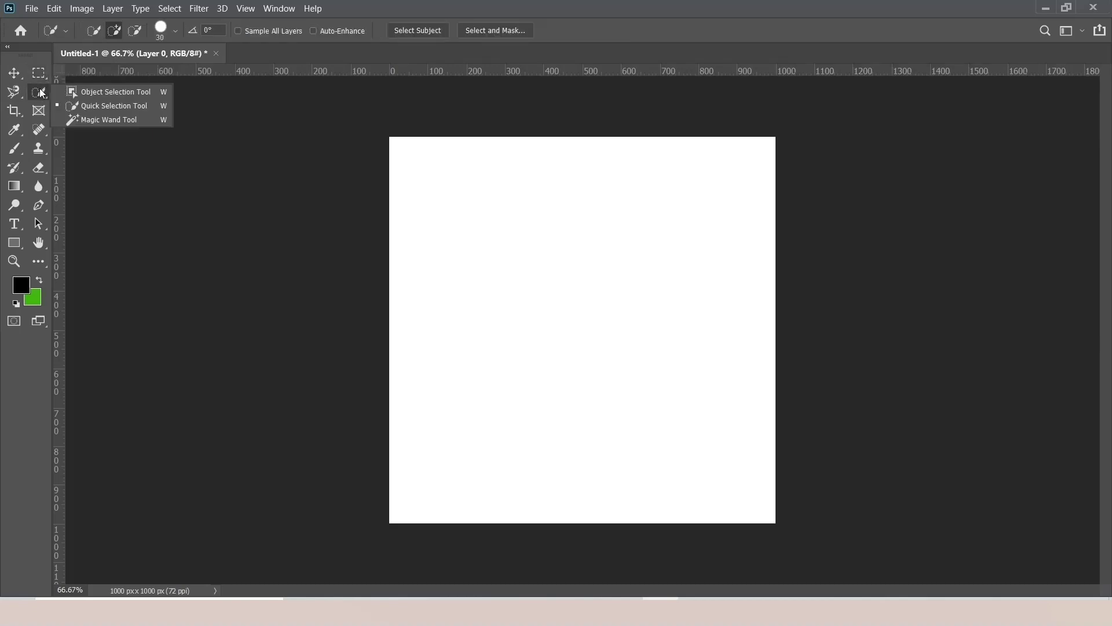
pyautogui.click(39, 73)
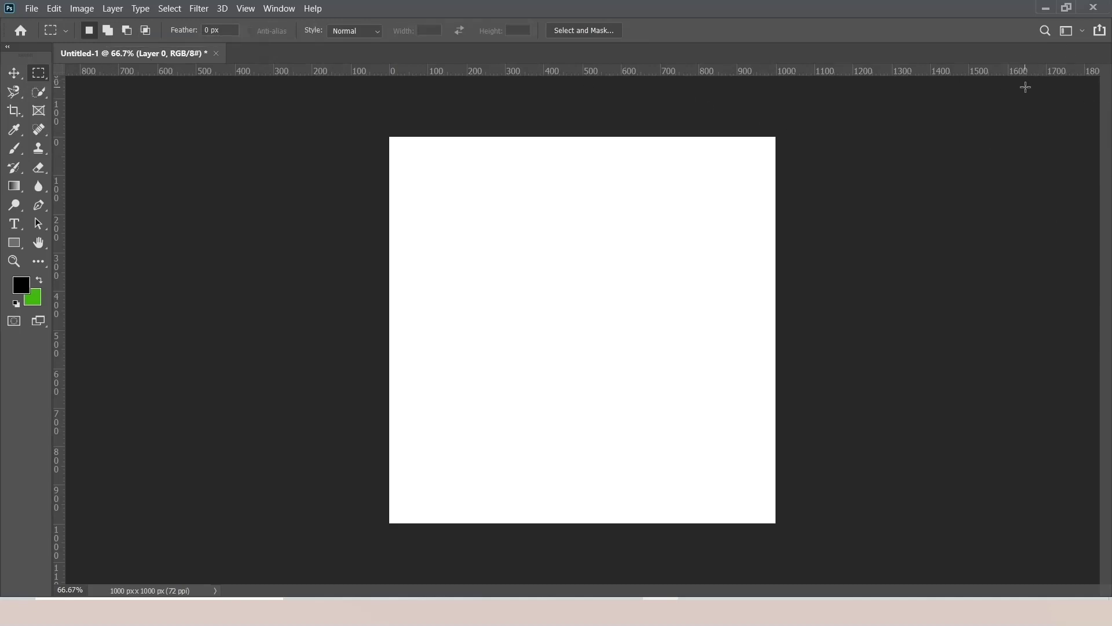
pyautogui.press('F7')
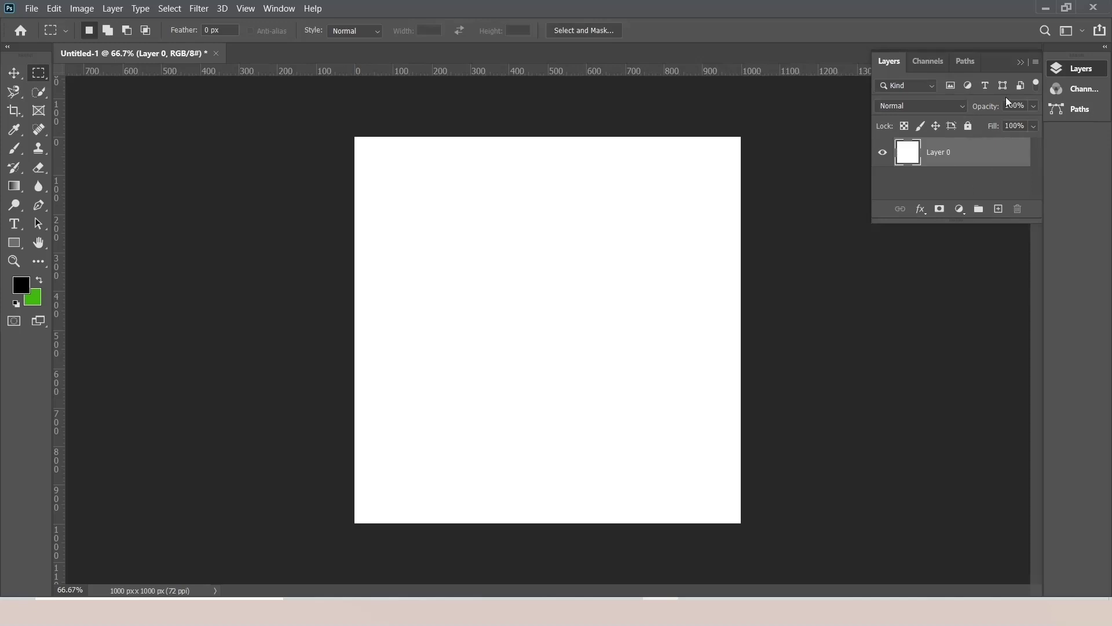
pyautogui.click(1021, 63)
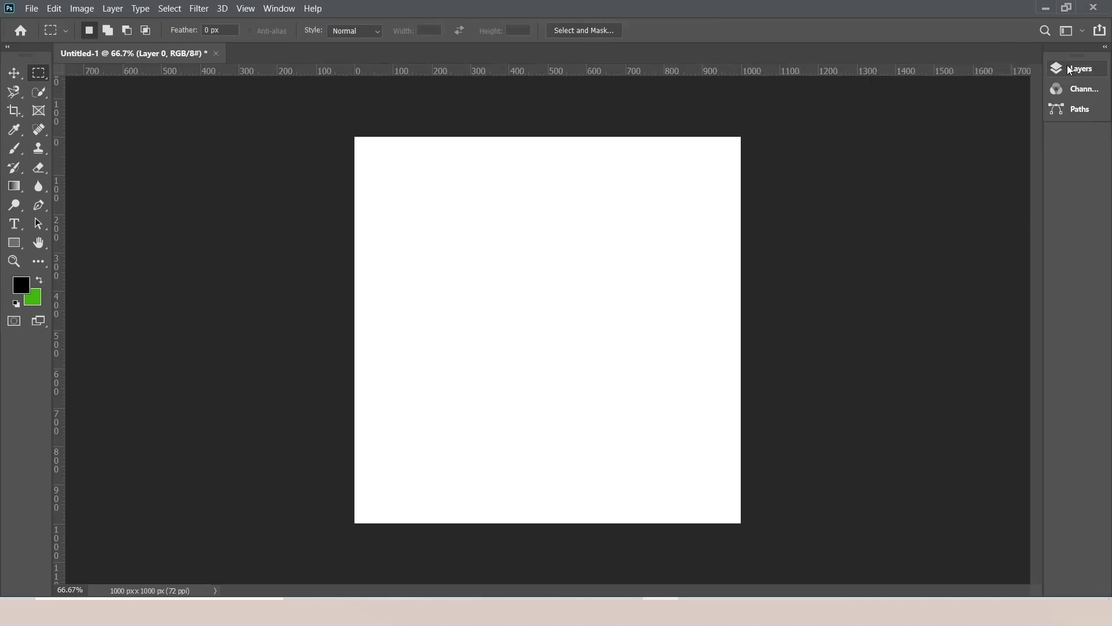
pyautogui.click(1106, 47)
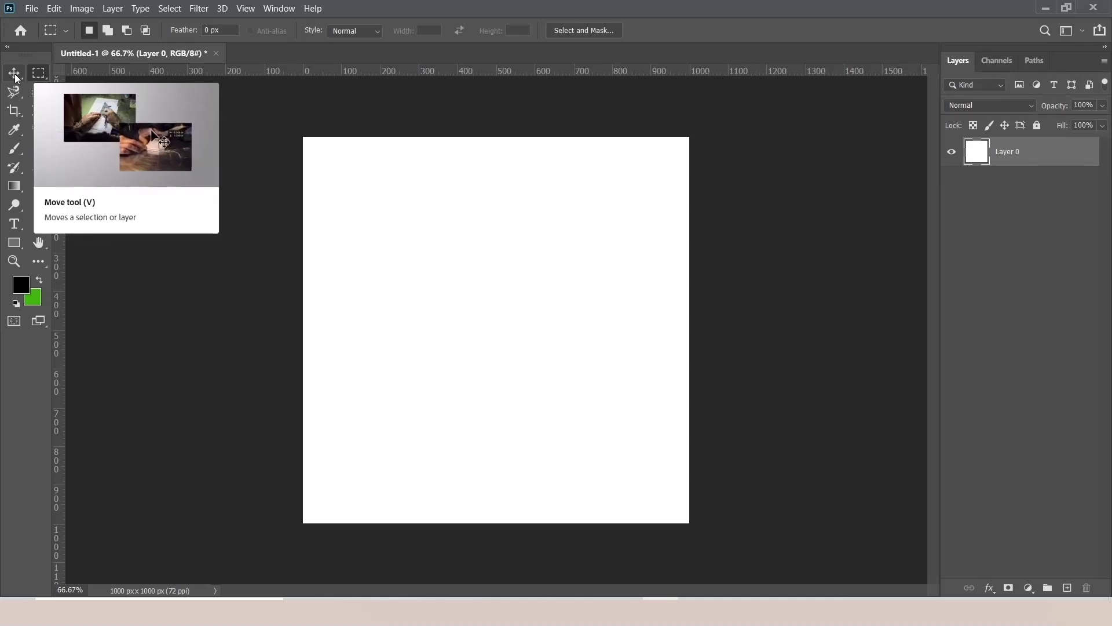
# - Choose the Artboard tool and zoom the view out to about 33%
pyautogui.click(15, 75)
pyautogui.rightClick(15, 78)
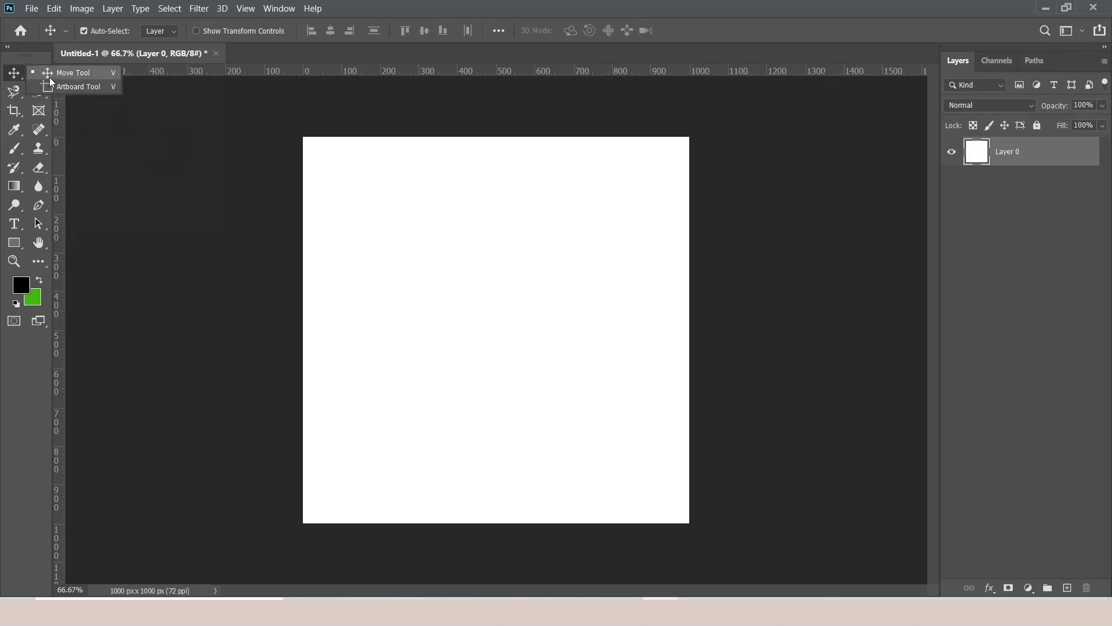
pyautogui.click(70, 87)
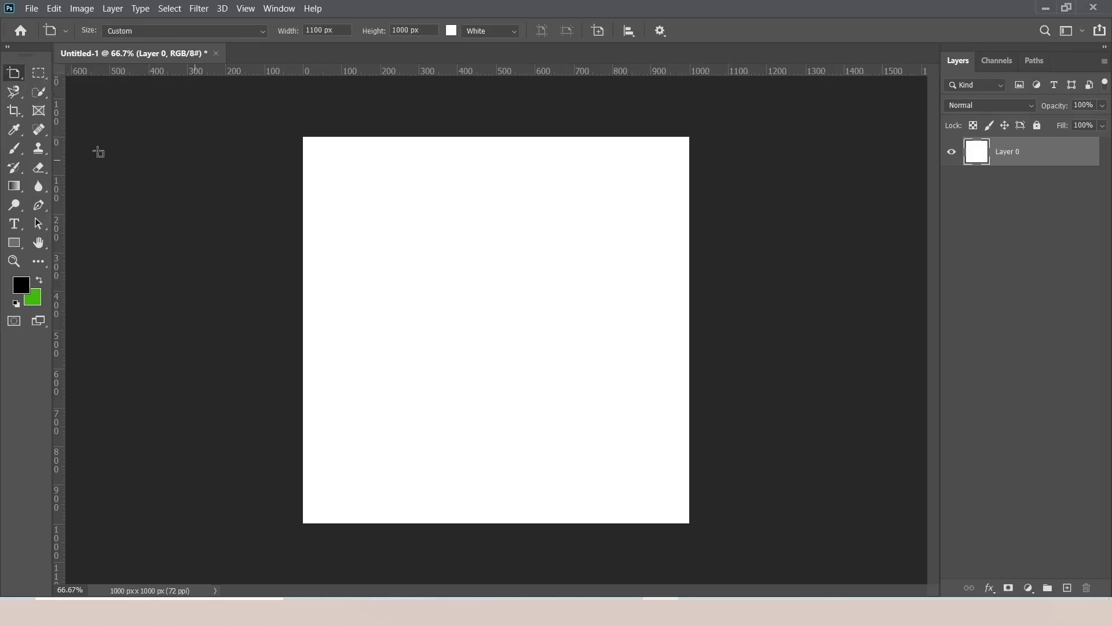
pyautogui.click(14, 261)
pyautogui.hotkey('ctrl', '0')
pyautogui.rightClick(450, 221)
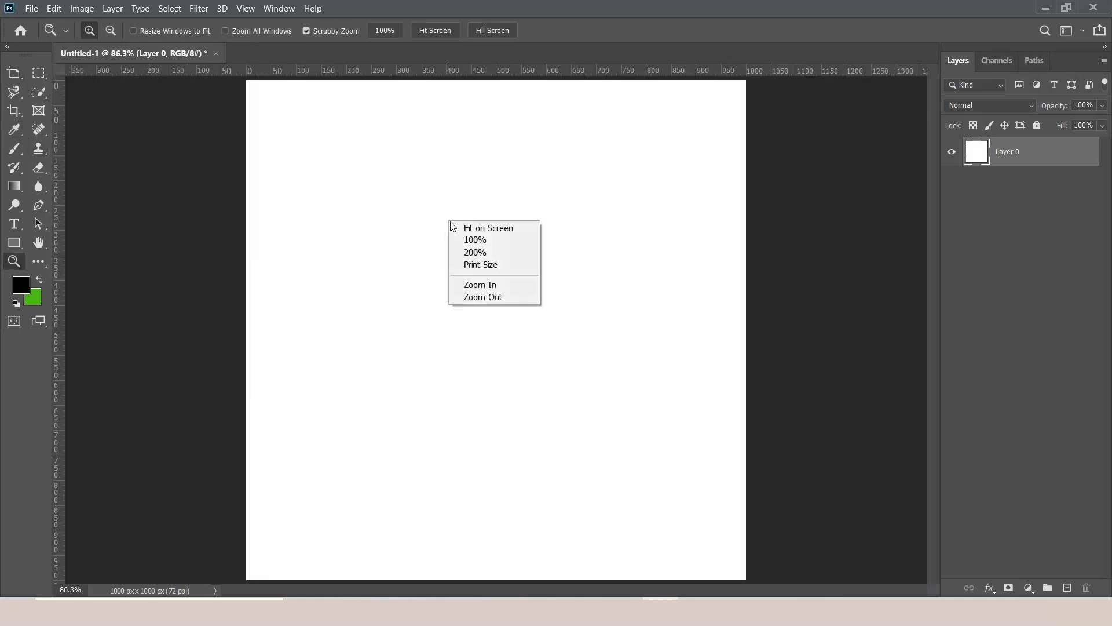
pyautogui.click(495, 296)
pyautogui.rightClick(499, 318)
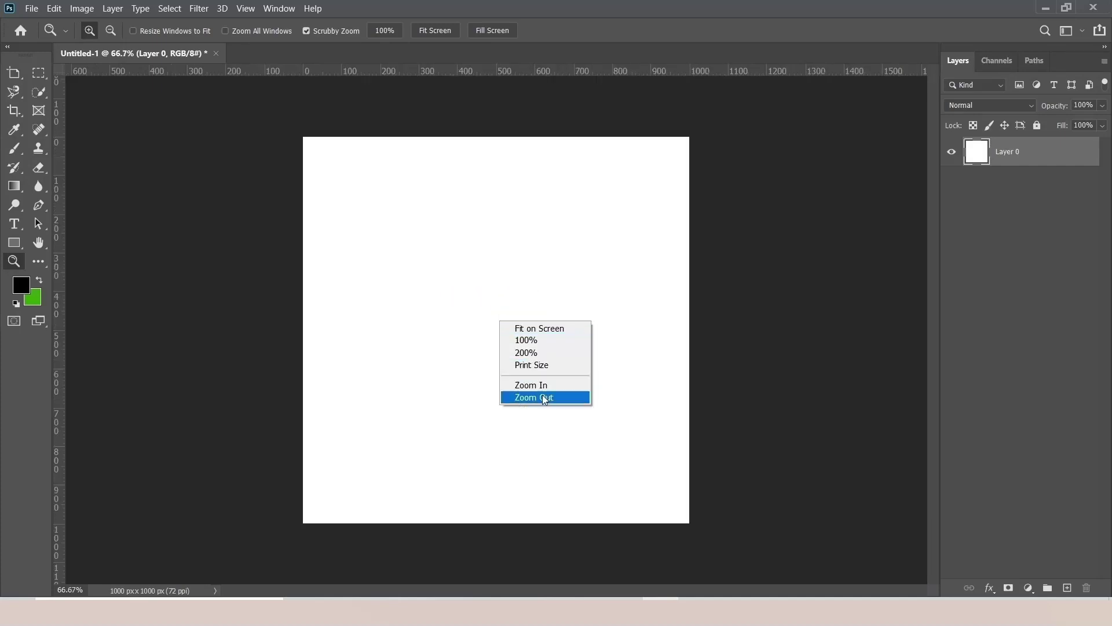
pyautogui.click(544, 395)
pyautogui.rightClick(471, 225)
pyautogui.click(516, 300)
pyautogui.rightClick(484, 260)
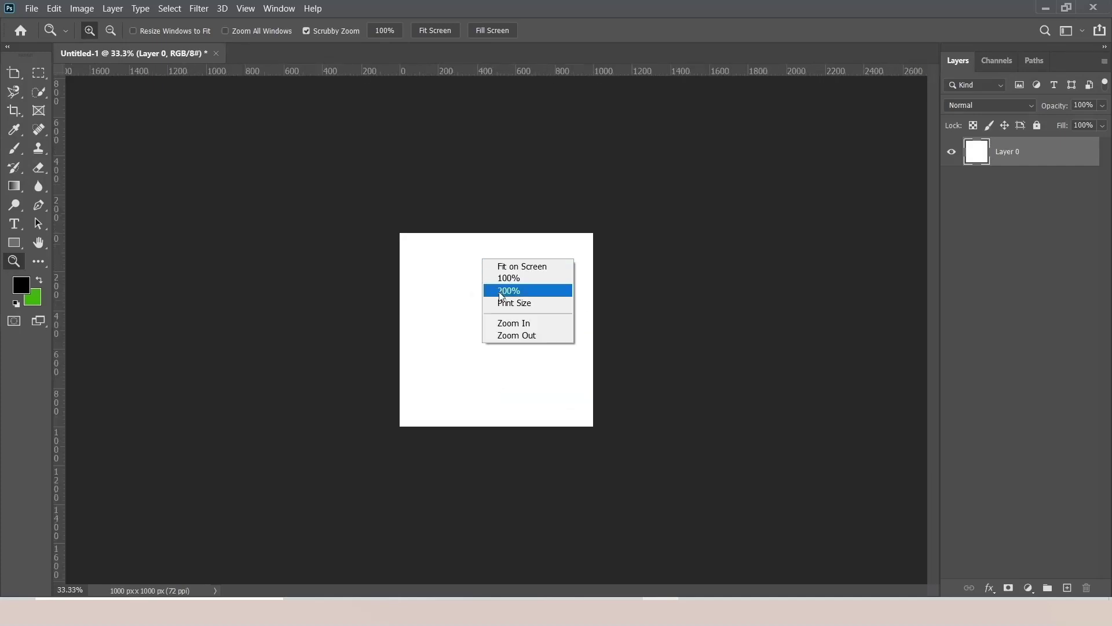
pyautogui.press('Escape')
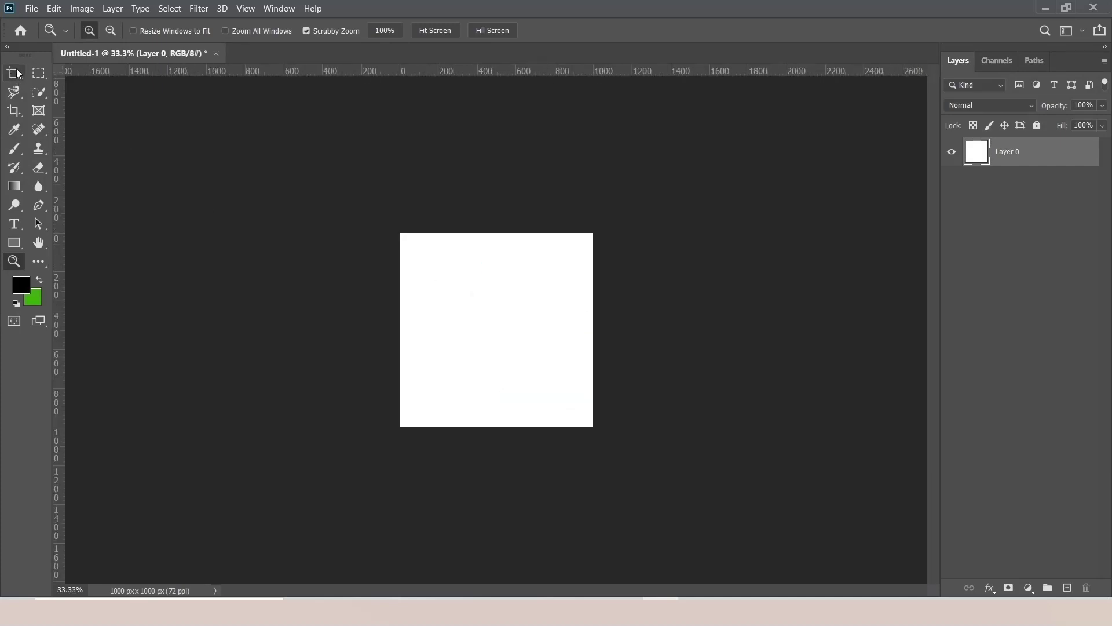
pyautogui.press('v')
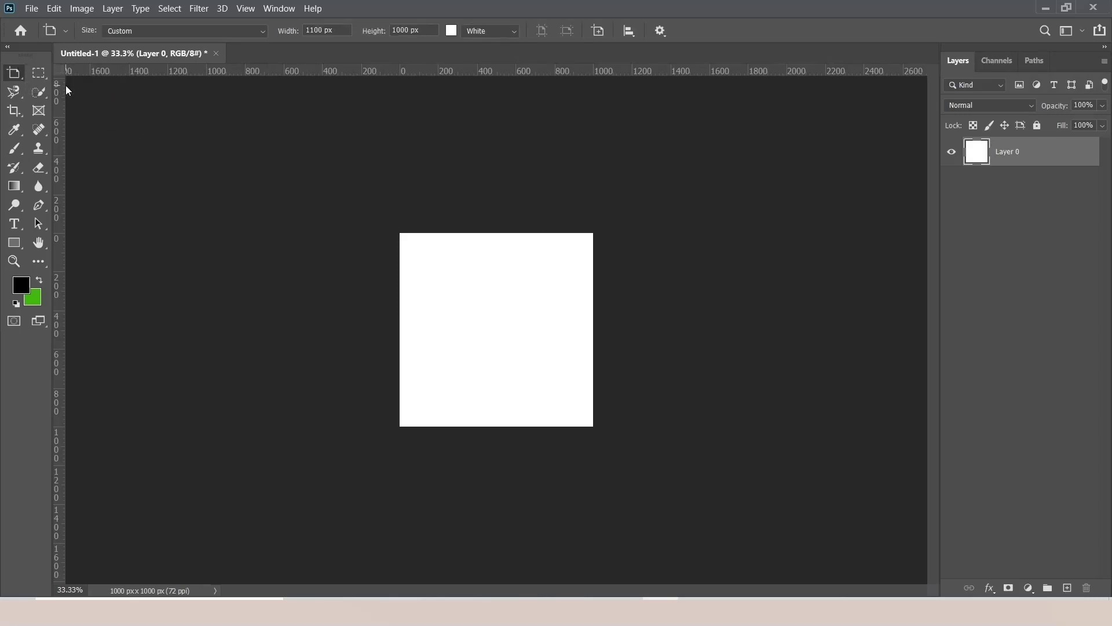
pyautogui.click(70, 90)
# - Create Artboard 1 from the canvas, then add Artboards 2–6, widening Artboard 2 to 1100 px
pyautogui.moveTo(400, 233)
pyautogui.mouseDown()
pyautogui.moveTo(530, 377)
pyautogui.moveTo(592, 425)
pyautogui.mouseUp()
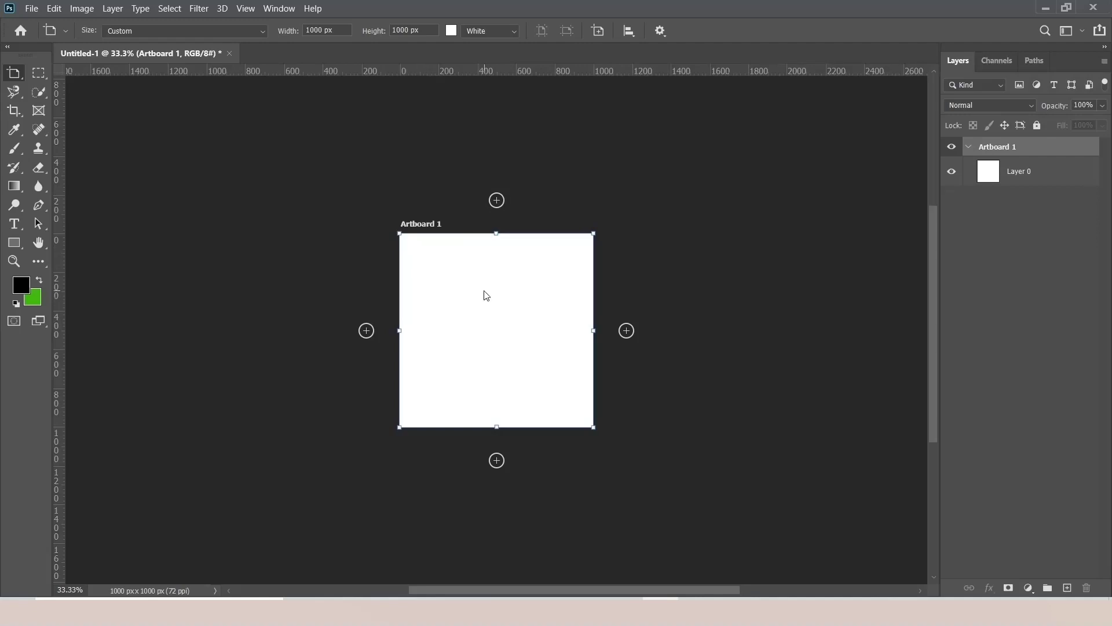
pyautogui.click(626, 330)
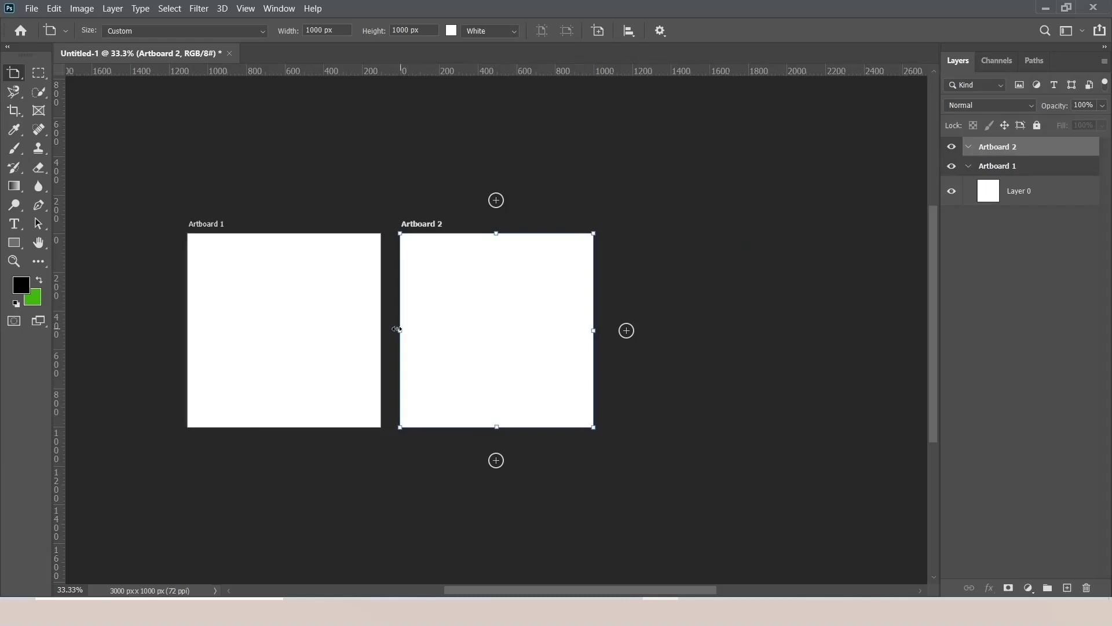
pyautogui.moveTo(397, 329); pyautogui.dragTo(386, 327)
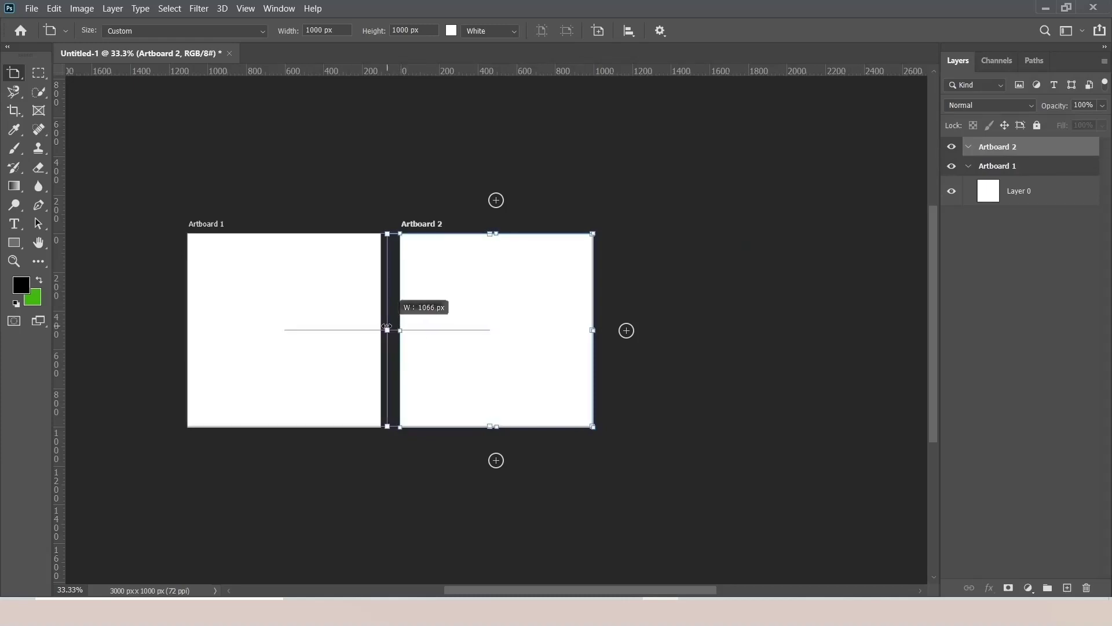
pyautogui.moveTo(387, 327); pyautogui.dragTo(400, 326)
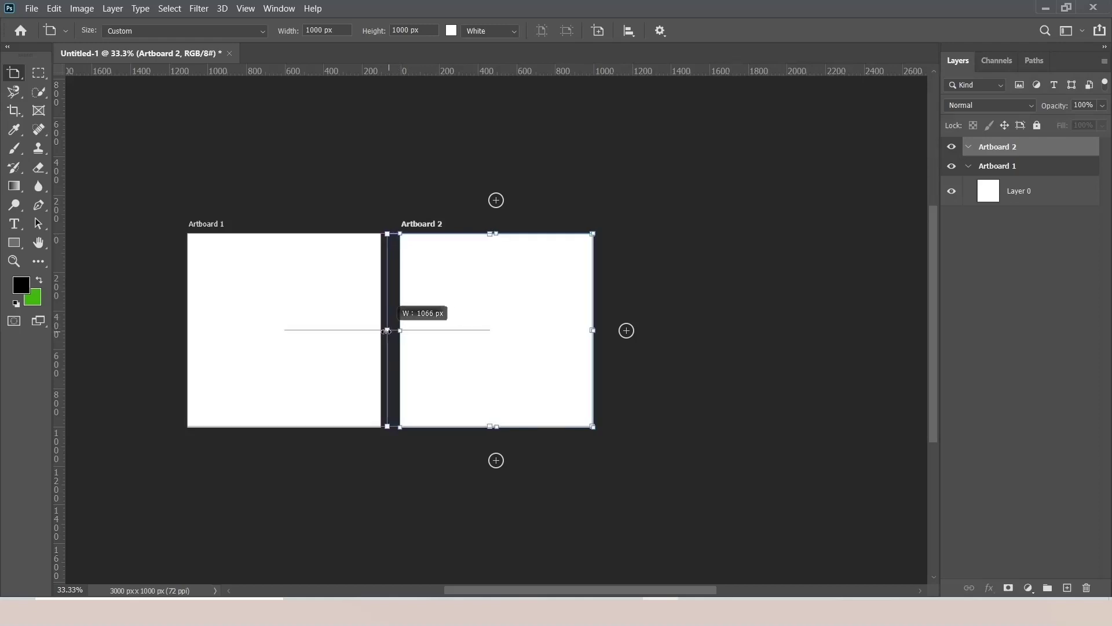
pyautogui.moveTo(398, 330); pyautogui.dragTo(380, 331)
pyautogui.click(626, 331)
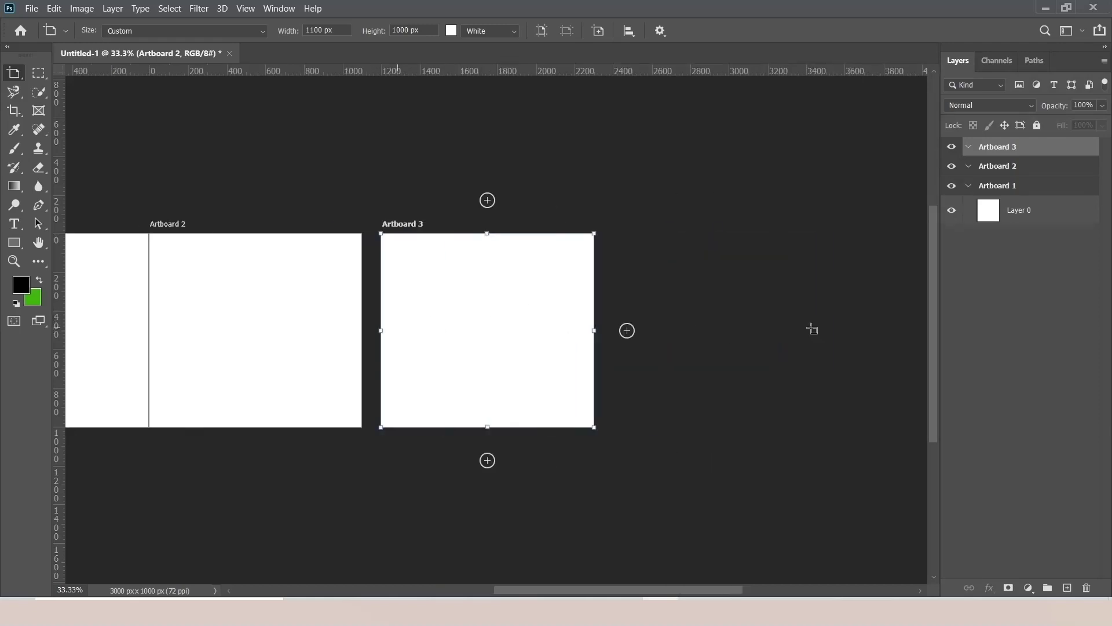
pyautogui.click(488, 449)
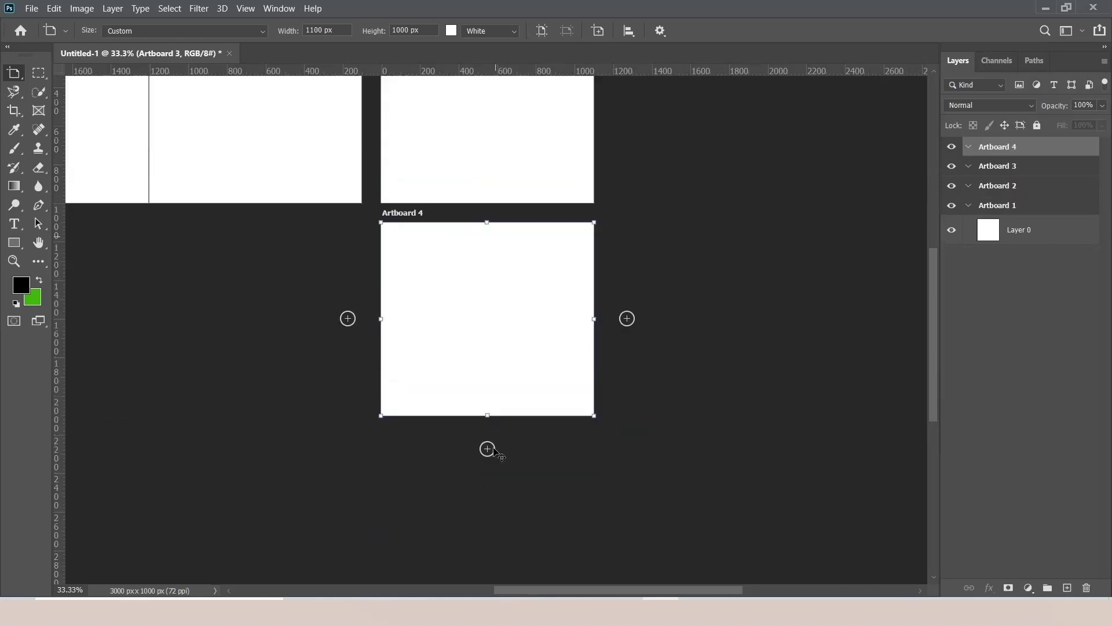
pyautogui.click(346, 318)
pyautogui.click(347, 318)
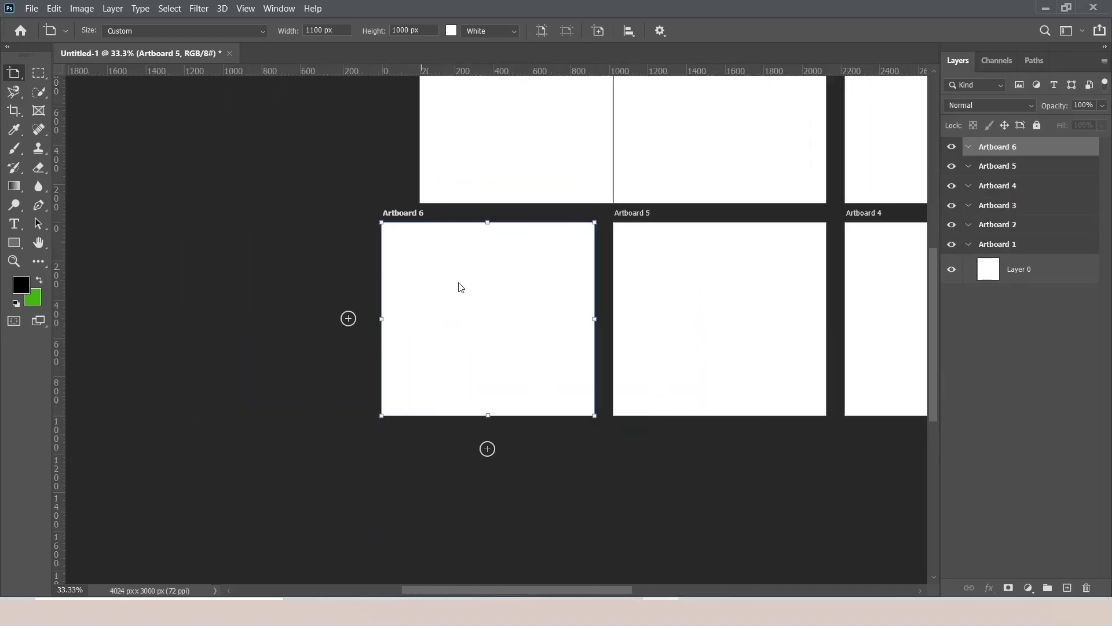
# - Fit all artboards on screen, delete the extras, and ungroup Artboard 1 to free Layer 0
pyautogui.click(14, 261)
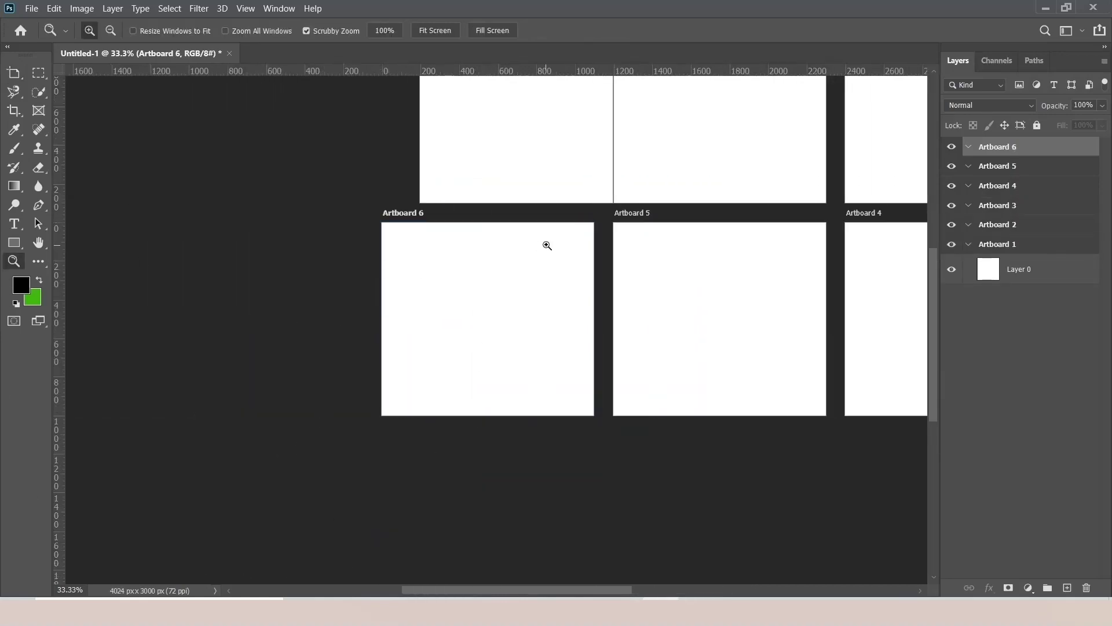
pyautogui.rightClick(548, 273)
pyautogui.click(574, 281)
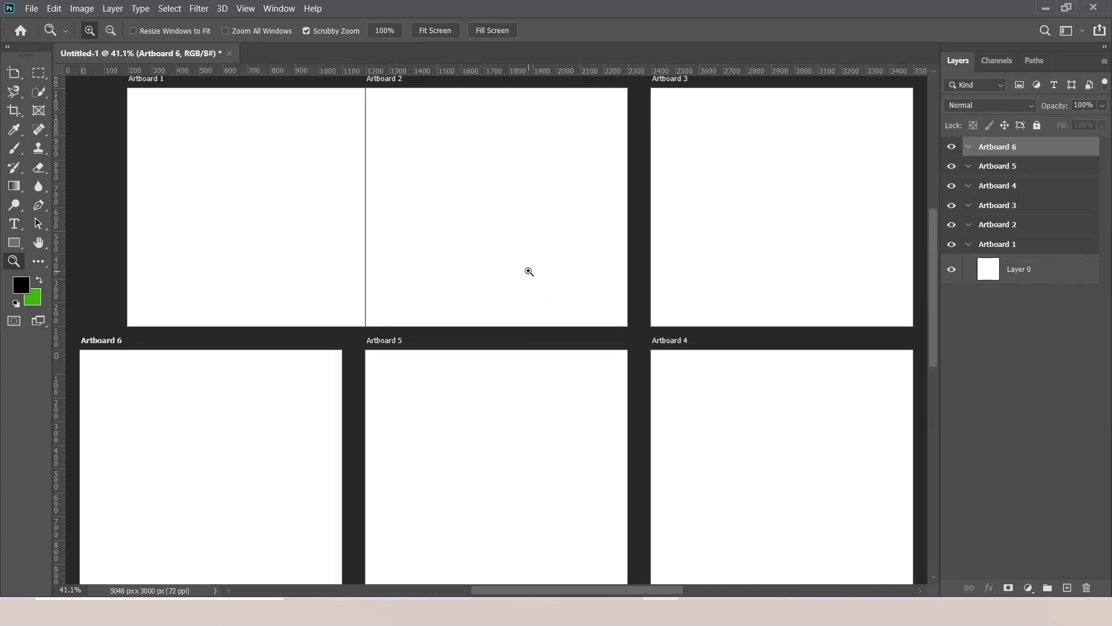
pyautogui.press('Delete')
pyautogui.press('Delete')
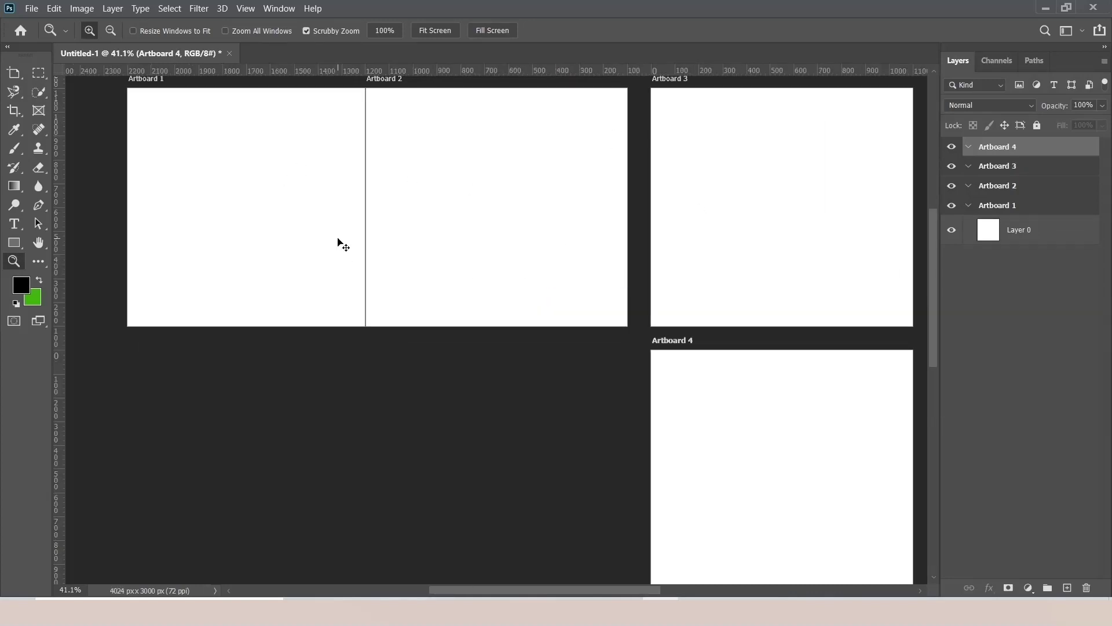
pyautogui.press('Delete')
pyautogui.press('Delete')
pyautogui.press('Delete')
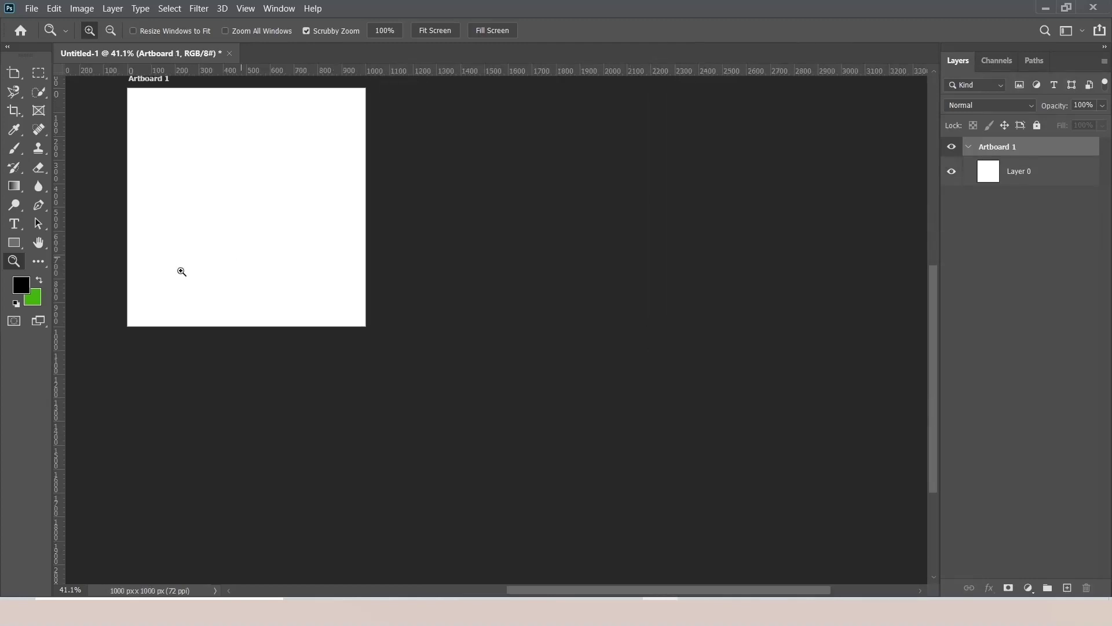
pyautogui.rightClick(359, 210)
pyautogui.click(370, 217)
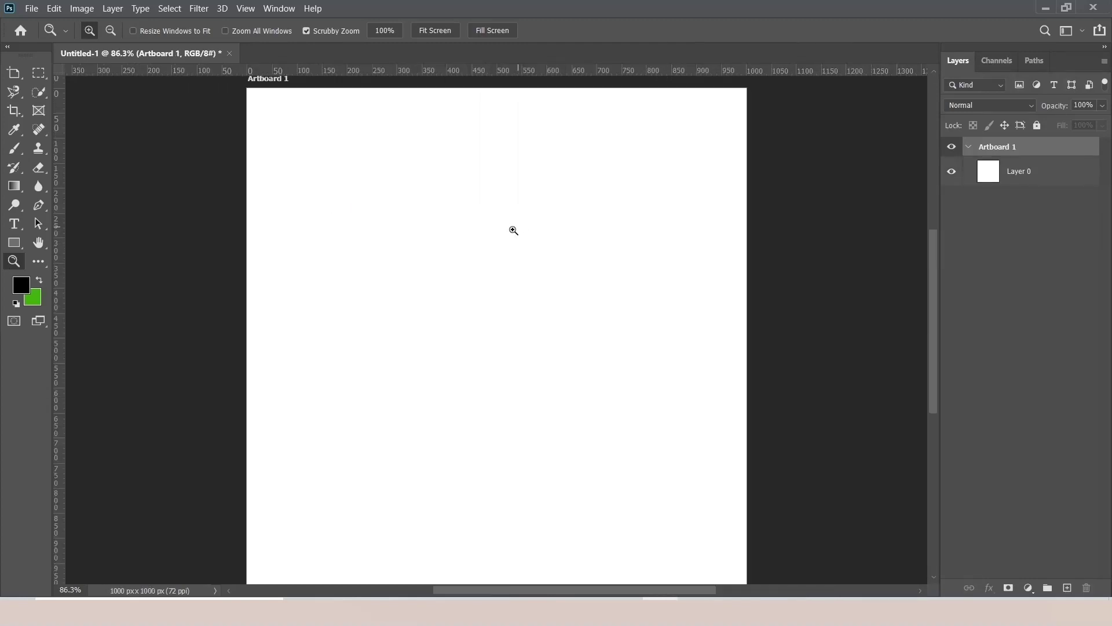
pyautogui.rightClick(507, 238)
pyautogui.click(541, 314)
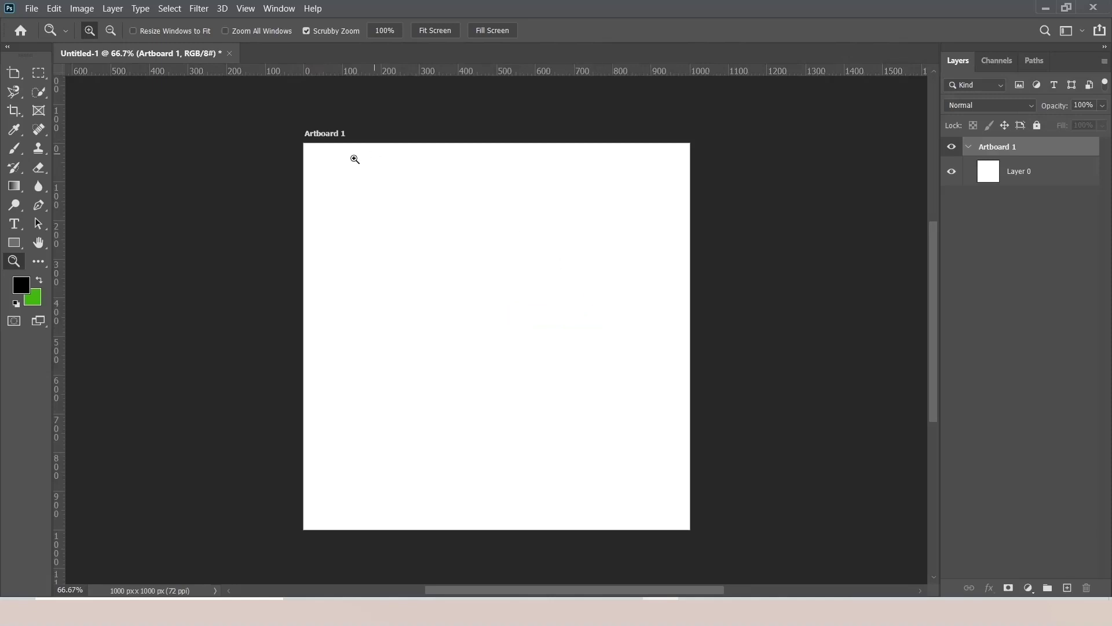
pyautogui.hotkey('ctrl', 'shift', 'g')
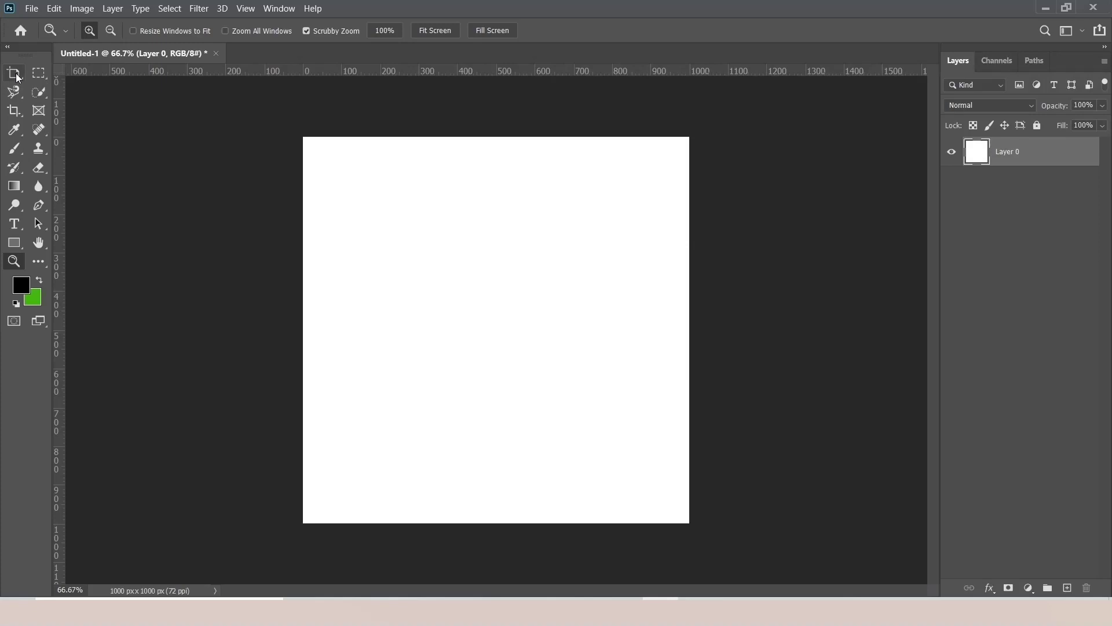
# - Select the Rectangular Marquee Tool and bring up the New folder (2) source images in File Explorer
pyautogui.moveTo(16, 73); pyautogui.dragTo(58, 70)
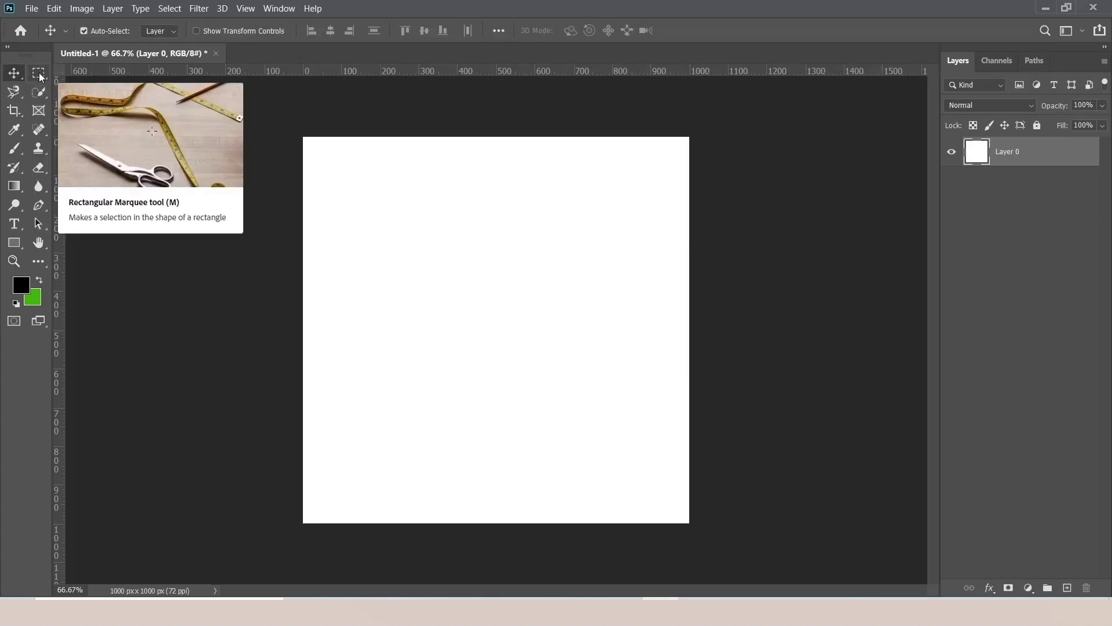
pyautogui.click(40, 76)
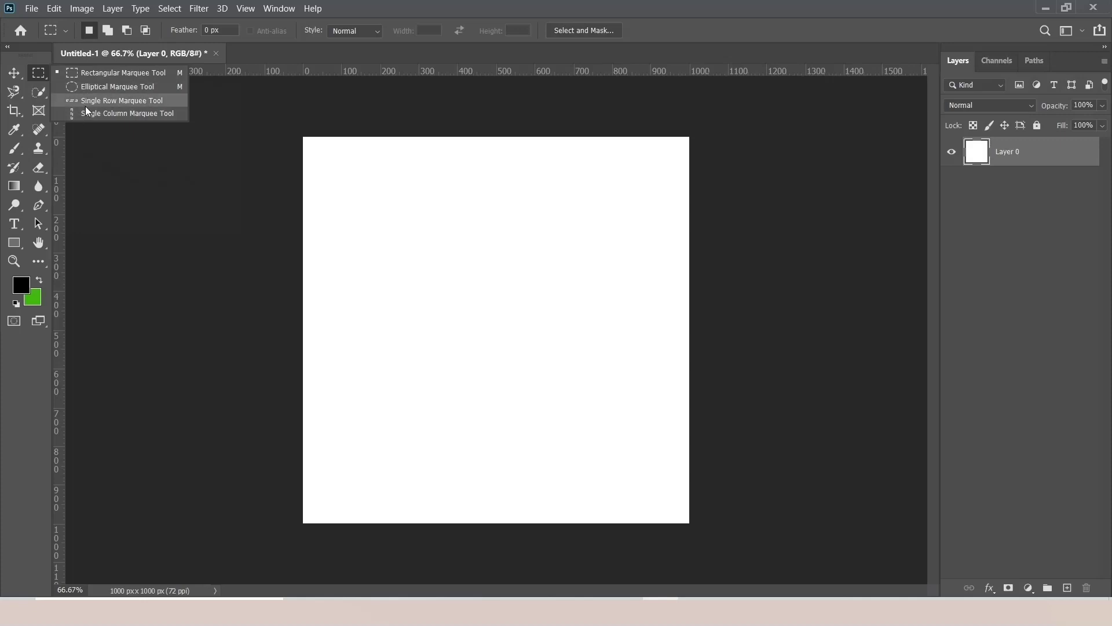
pyautogui.click(67, 72)
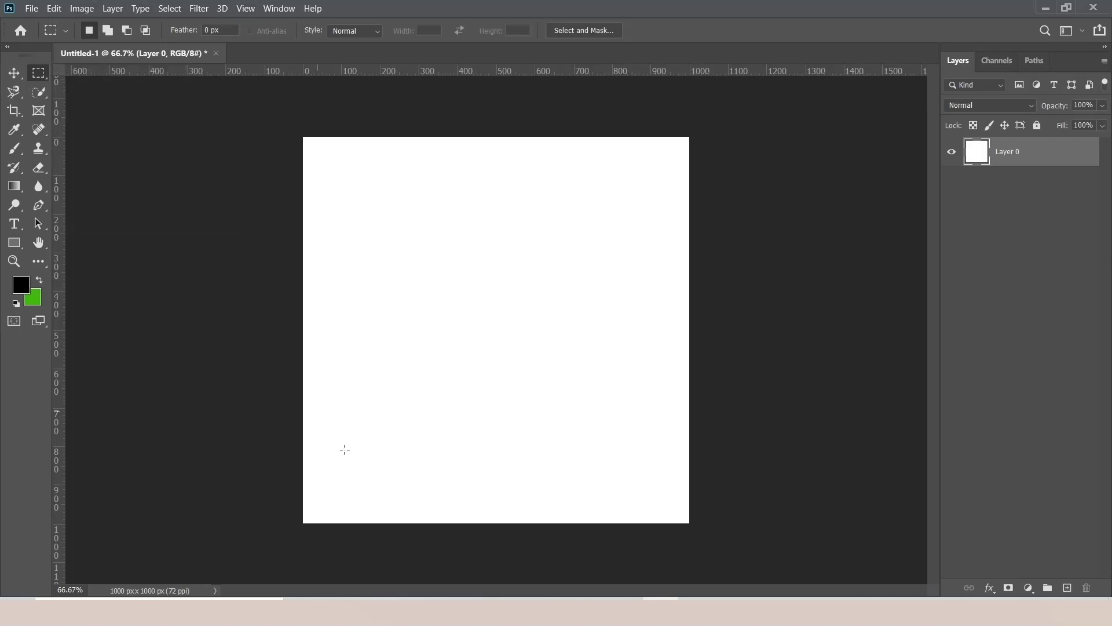
pyautogui.click(409, 605)
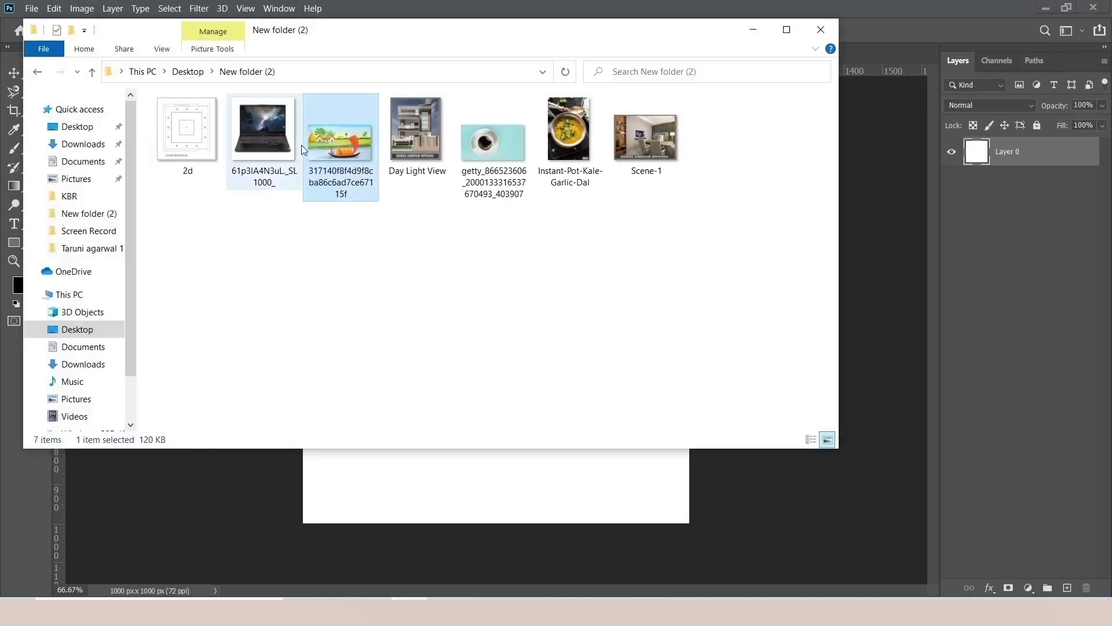
# - Check the laptop JPG in Explorer, then open 61p3IA4N3uL as a new Photoshop document
pyautogui.click(261, 231)
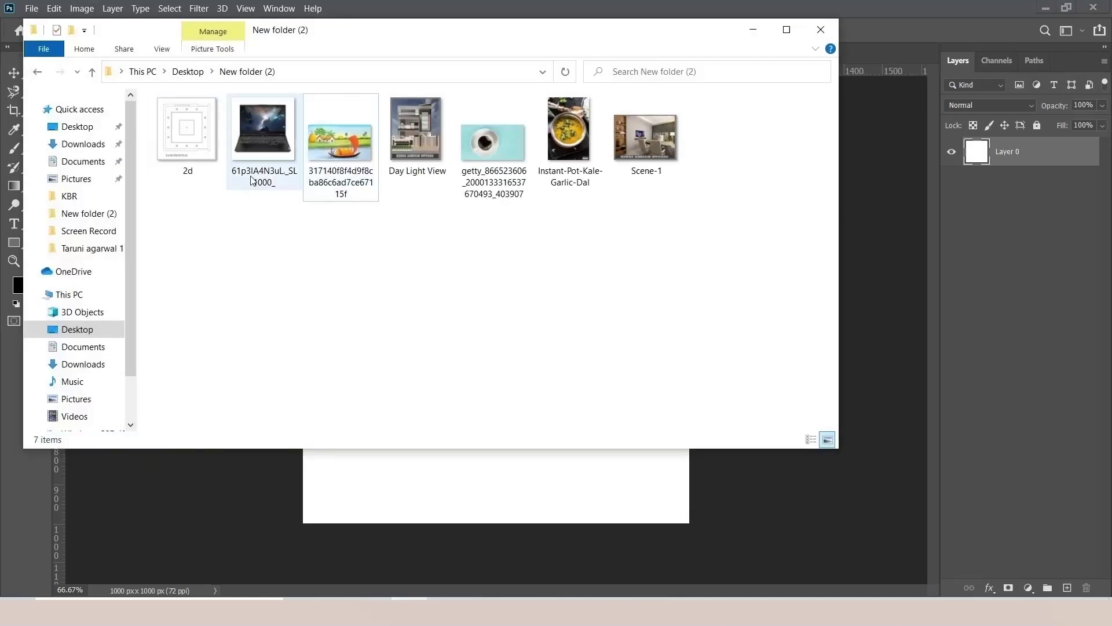
pyautogui.click(261, 122)
pyautogui.click(666, 597)
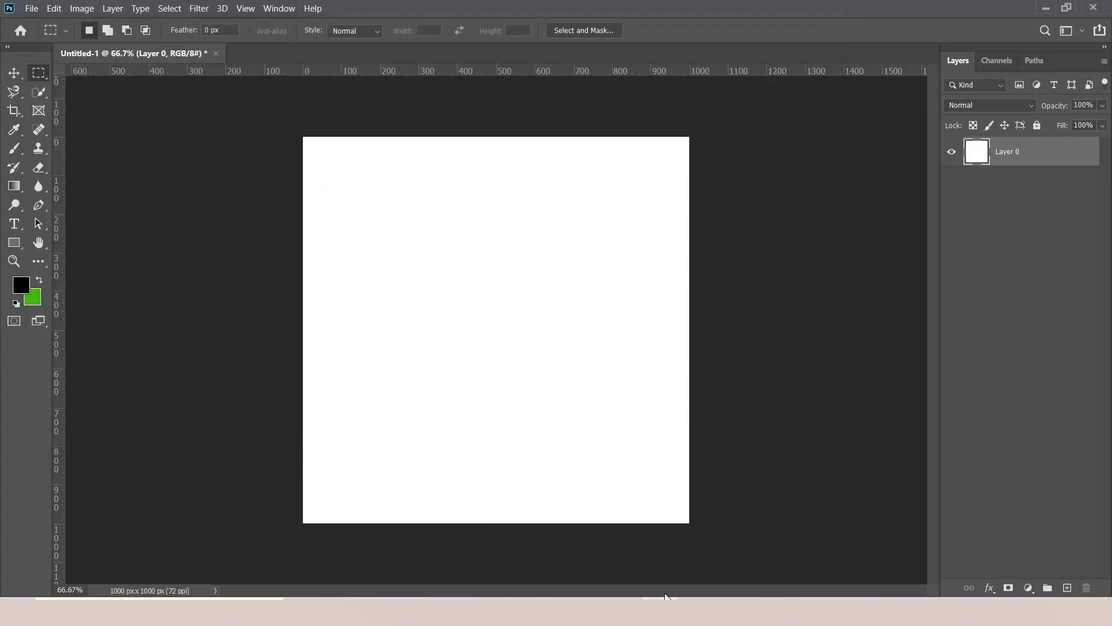
pyautogui.click(32, 8)
pyautogui.click(47, 34)
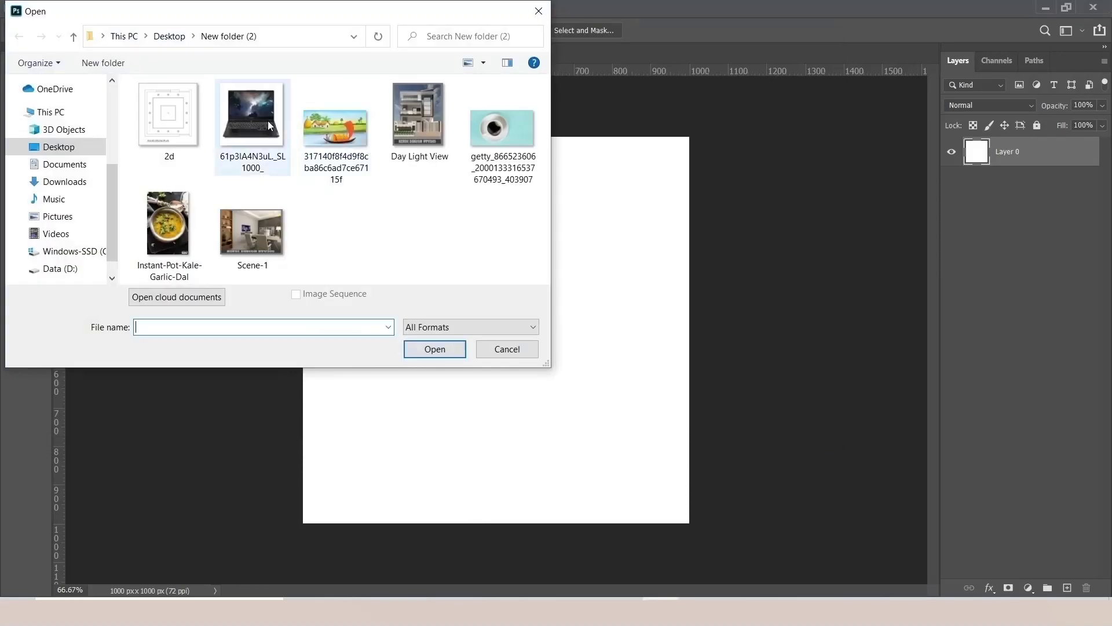
pyautogui.doubleClick(264, 116)
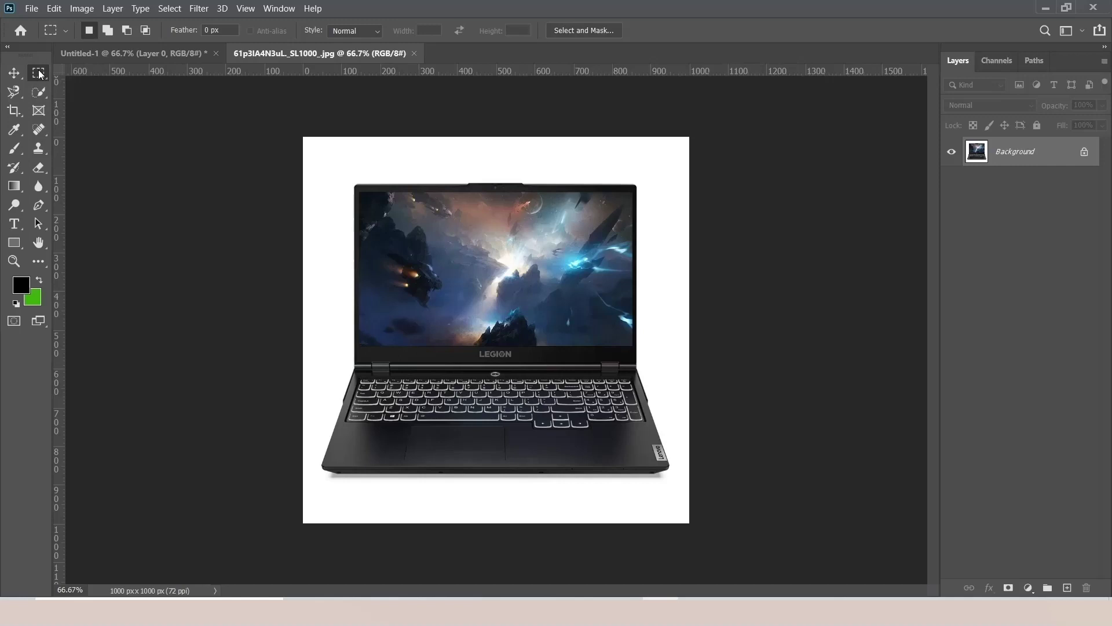
# - Zoom the laptop photo to 100% and marquee-select its screen area
pyautogui.click(21, 259)
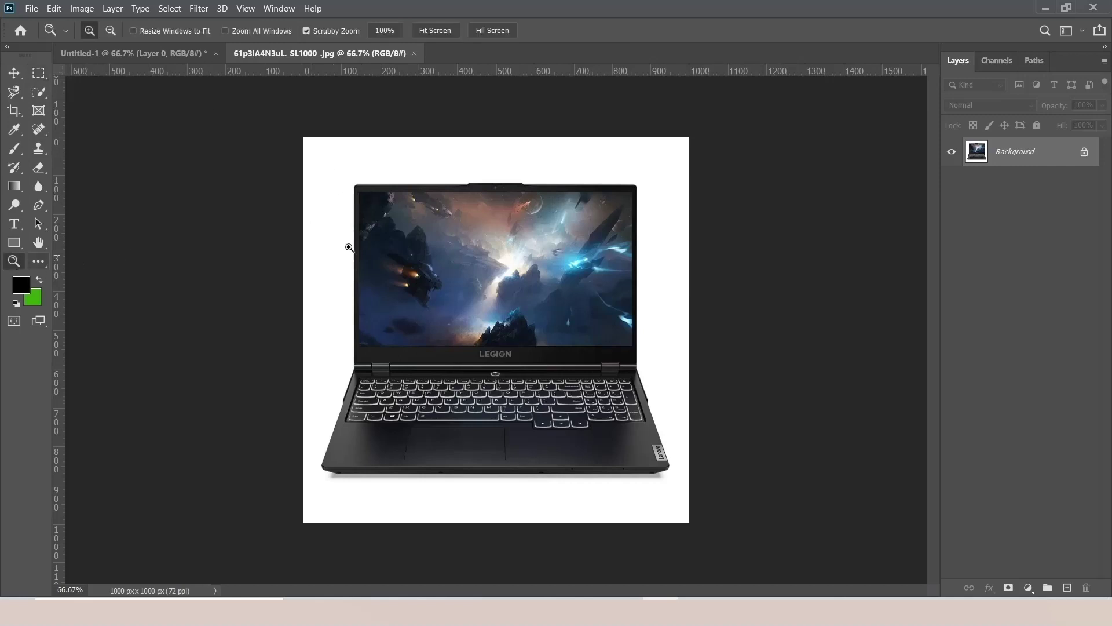
pyautogui.click(376, 255)
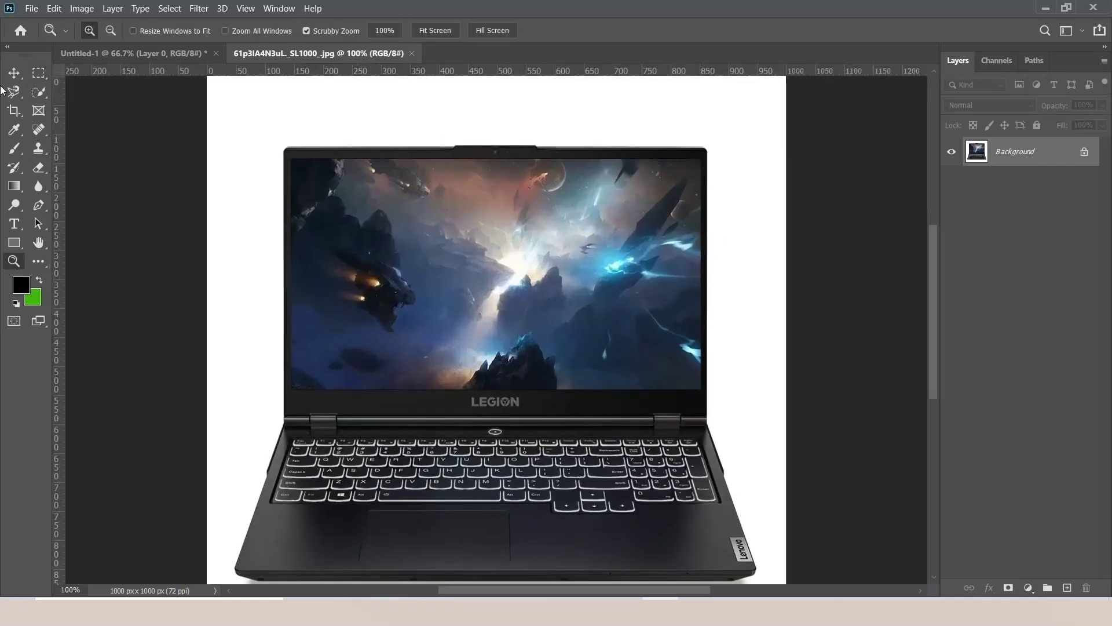
pyautogui.click(37, 74)
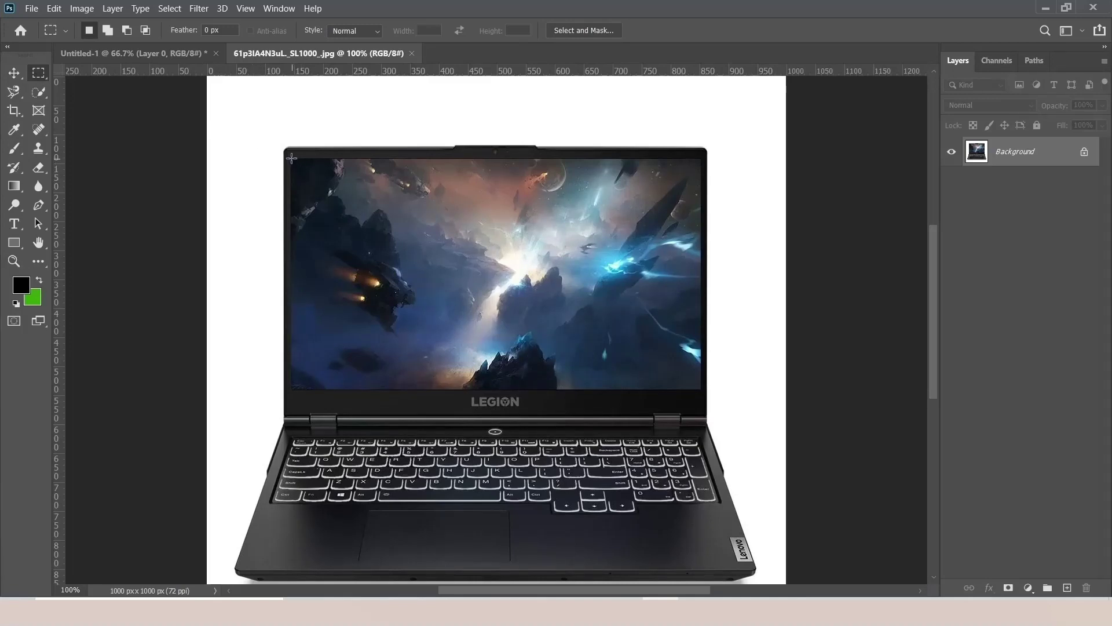
pyautogui.moveTo(291, 158); pyautogui.dragTo(702, 390)
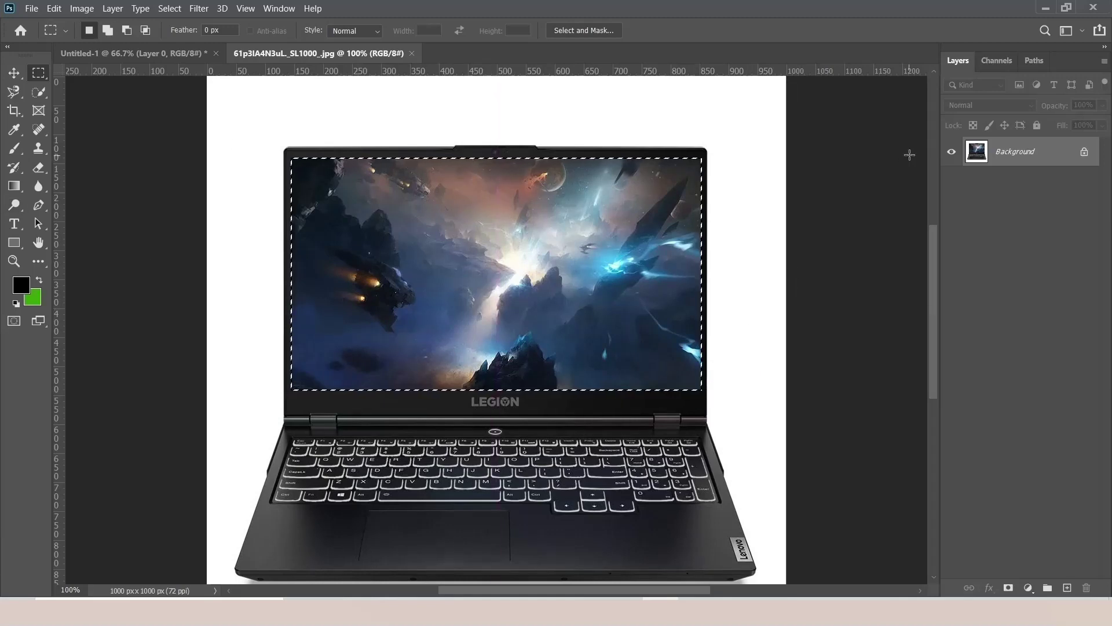
# - Unlock the laptop's background as Layer 0 and drag the screen selection into Untitled-1
pyautogui.doubleClick(1022, 151)
pyautogui.click(674, 176)
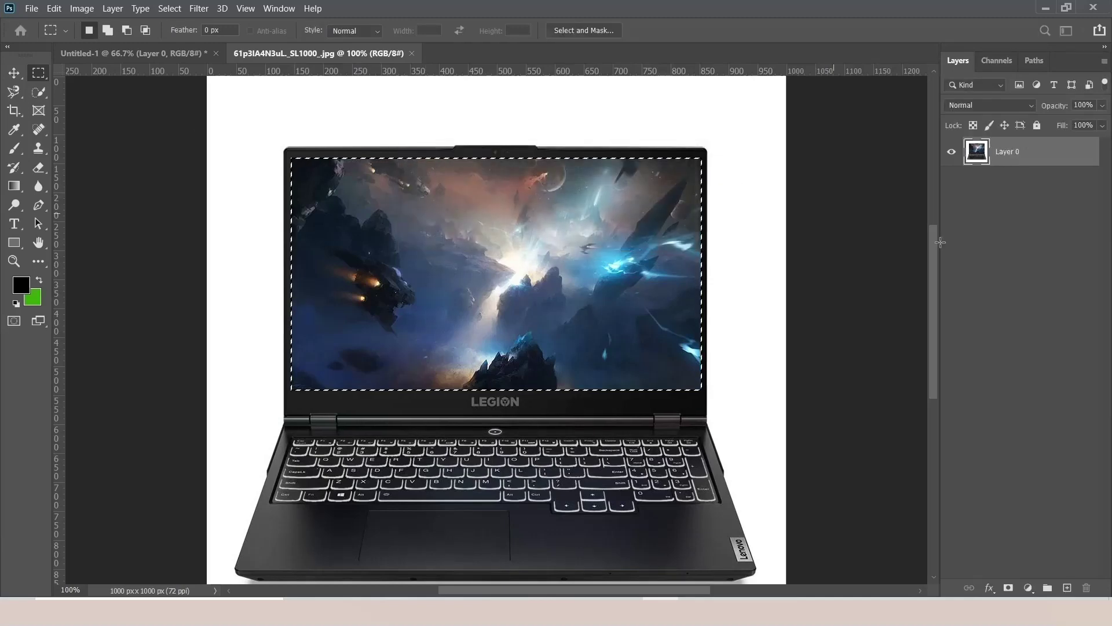
pyautogui.click(15, 74)
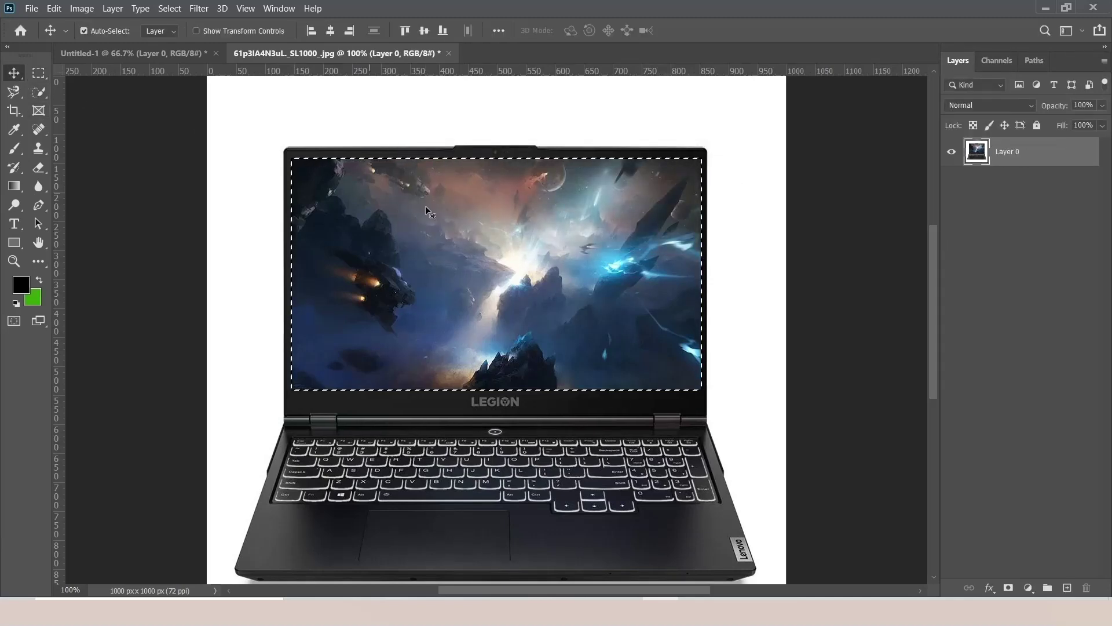
pyautogui.moveTo(575, 261)
pyautogui.mouseDown()
pyautogui.moveTo(536, 284)
pyautogui.moveTo(179, 61)
pyautogui.moveTo(482, 290)
pyautogui.mouseUp()
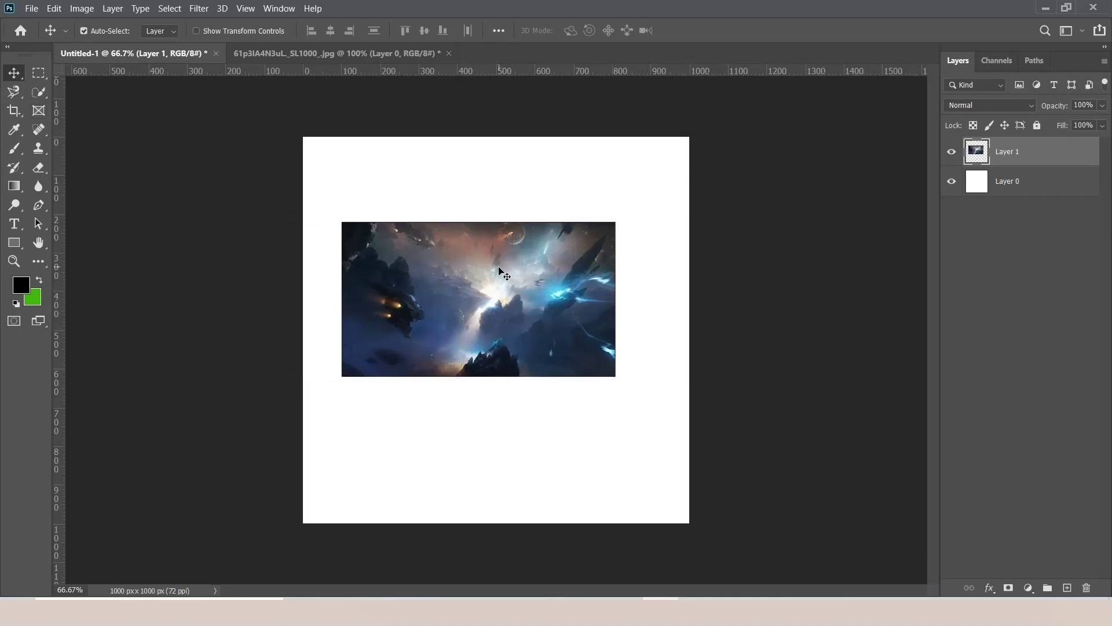
# - Try a proportional Free Transform on the placed screen image, then undo it
pyautogui.press('ctrl')
pyautogui.hotkey('ctrl', 't')
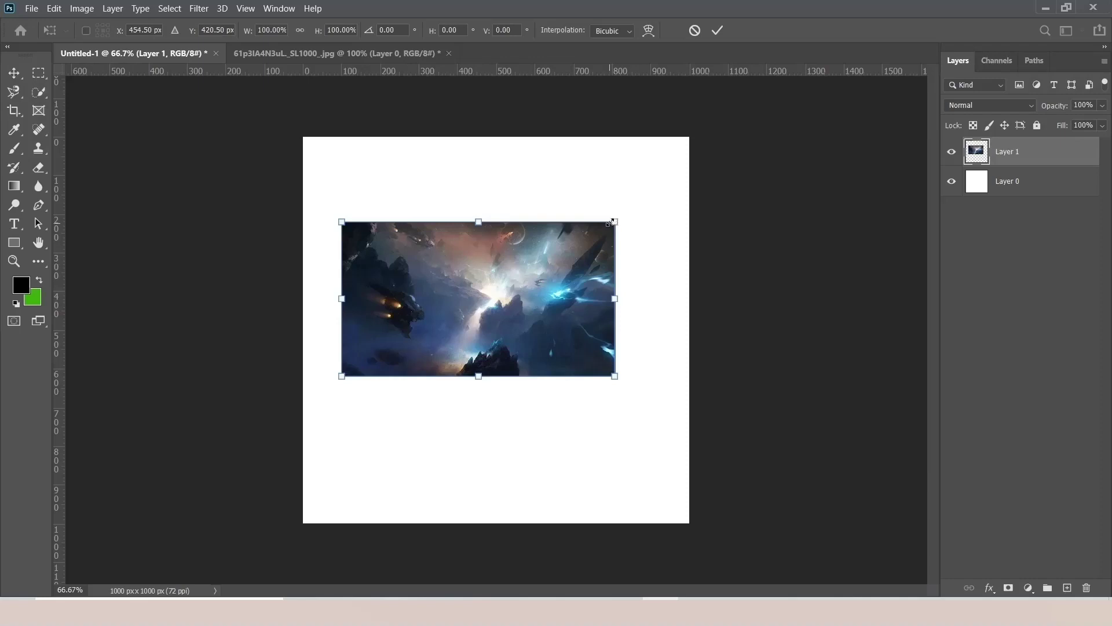
pyautogui.click(300, 30)
pyautogui.moveTo(614, 225)
pyautogui.mouseDown()
pyautogui.moveTo(554, 270)
pyautogui.moveTo(695, 165)
pyautogui.moveTo(407, 352)
pyautogui.moveTo(664, 190)
pyautogui.moveTo(556, 265)
pyautogui.moveTo(624, 205)
pyautogui.moveTo(597, 223)
pyautogui.mouseUp()
pyautogui.hotkey('ctrl', 'z')
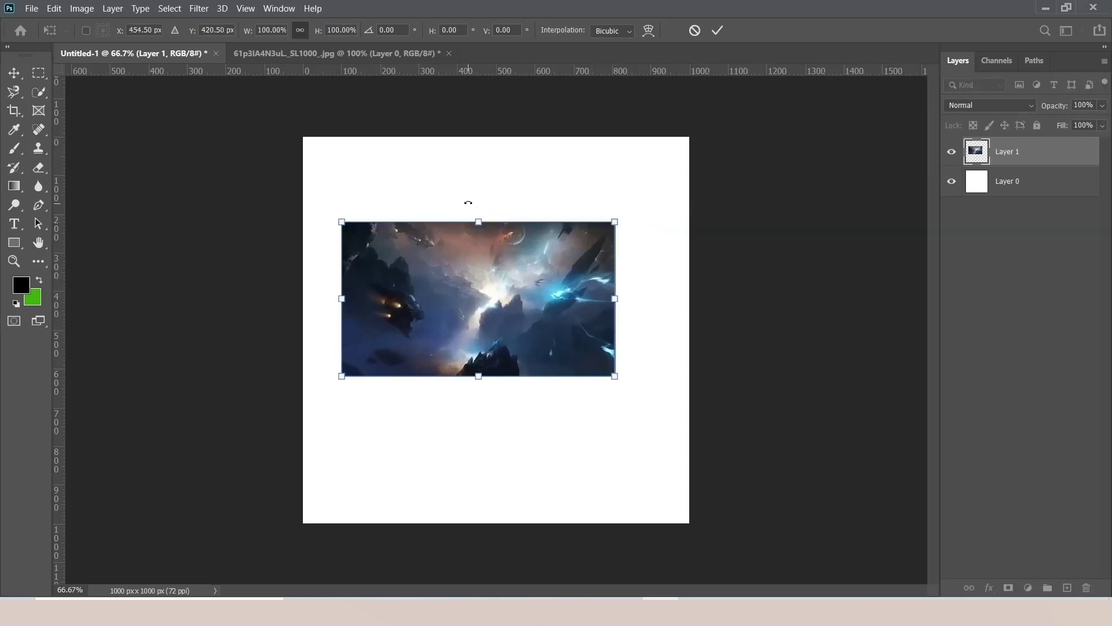
# - Clear the laptop photo's selected screen area to transparency
pyautogui.click(336, 53)
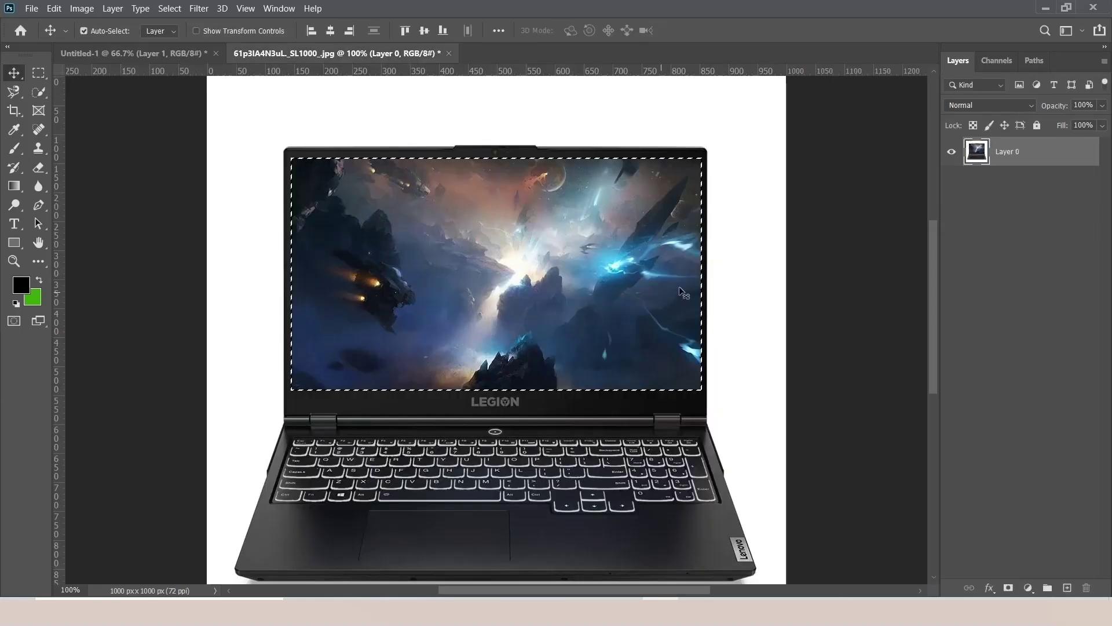
pyautogui.press('Delete')
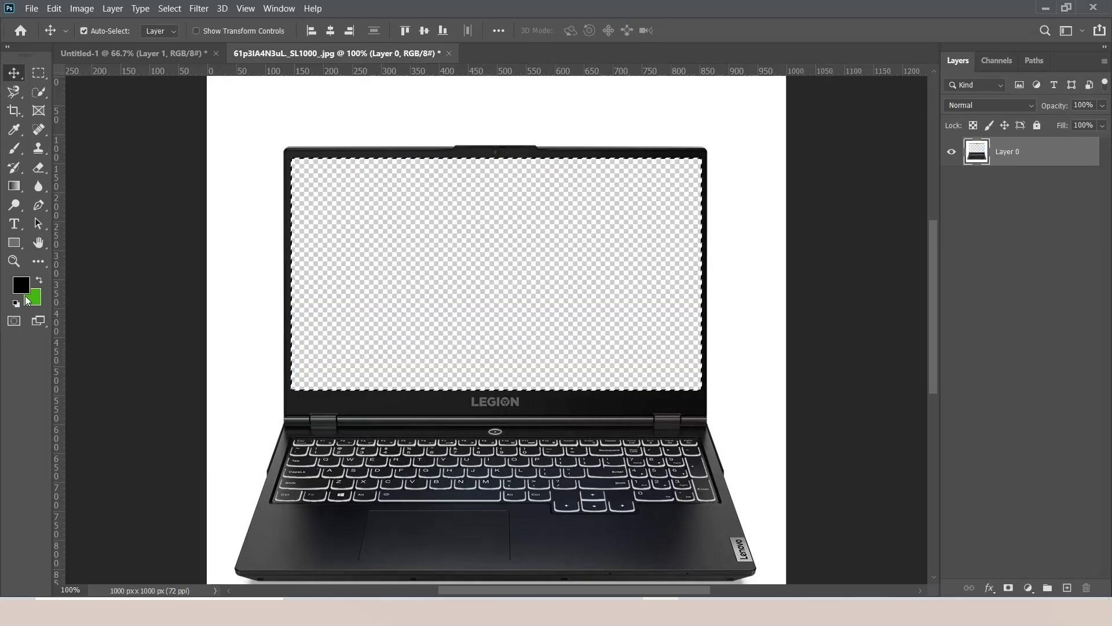
pyautogui.click(14, 260)
pyautogui.rightClick(427, 223)
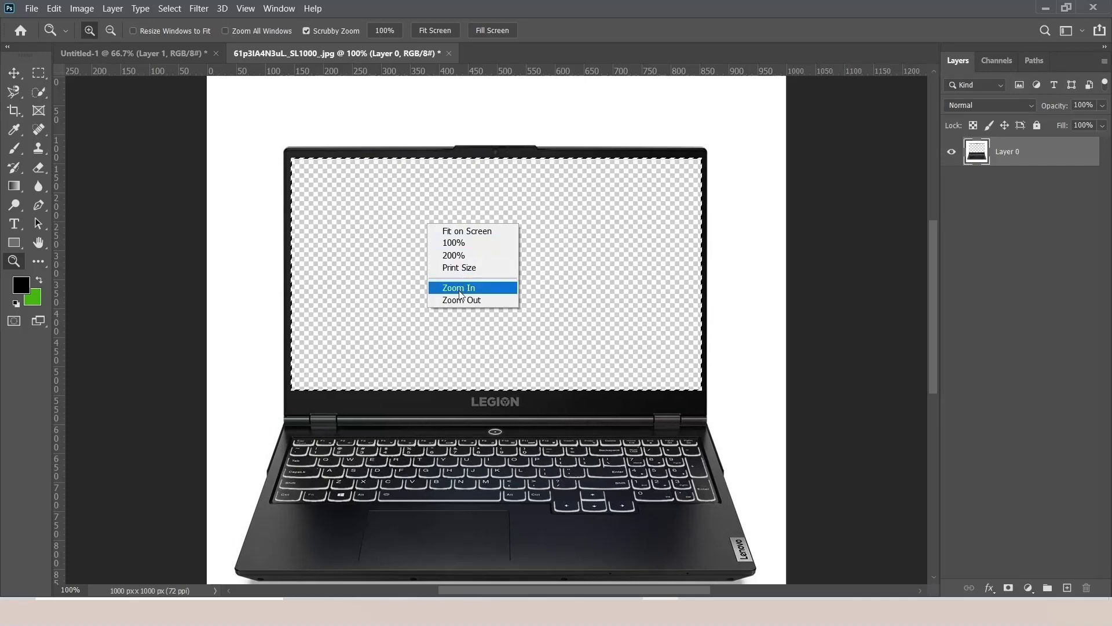
pyautogui.press('Escape')
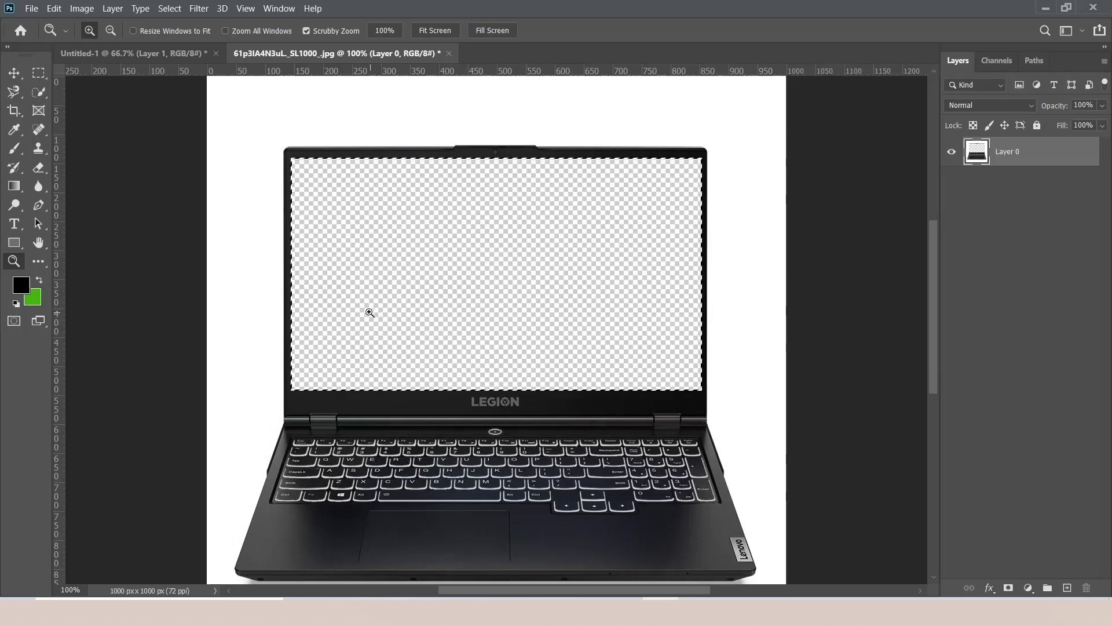
pyautogui.click(38, 73)
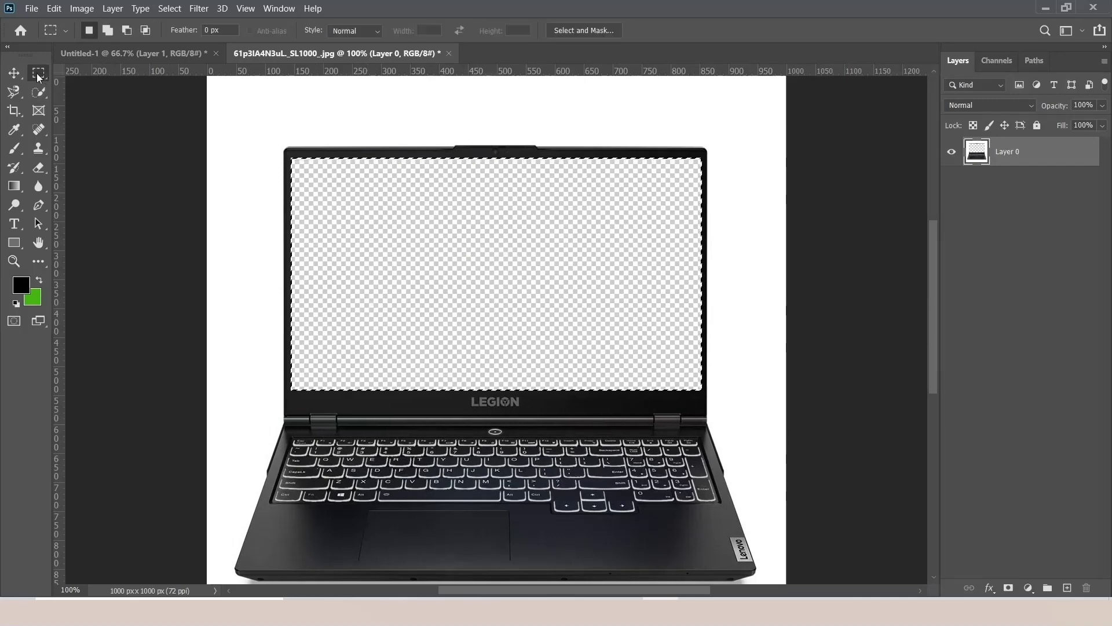
pyautogui.click(28, 8)
# - Open the getty coffee photo and draw an elliptical selection over the coffee
pyautogui.click(39, 34)
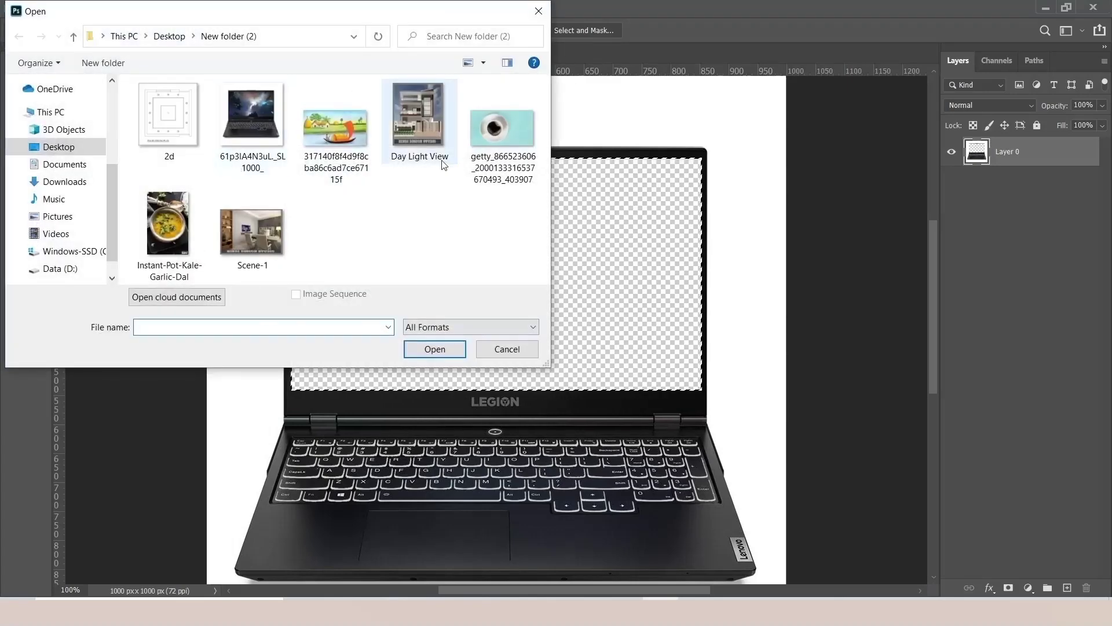
pyautogui.doubleClick(501, 129)
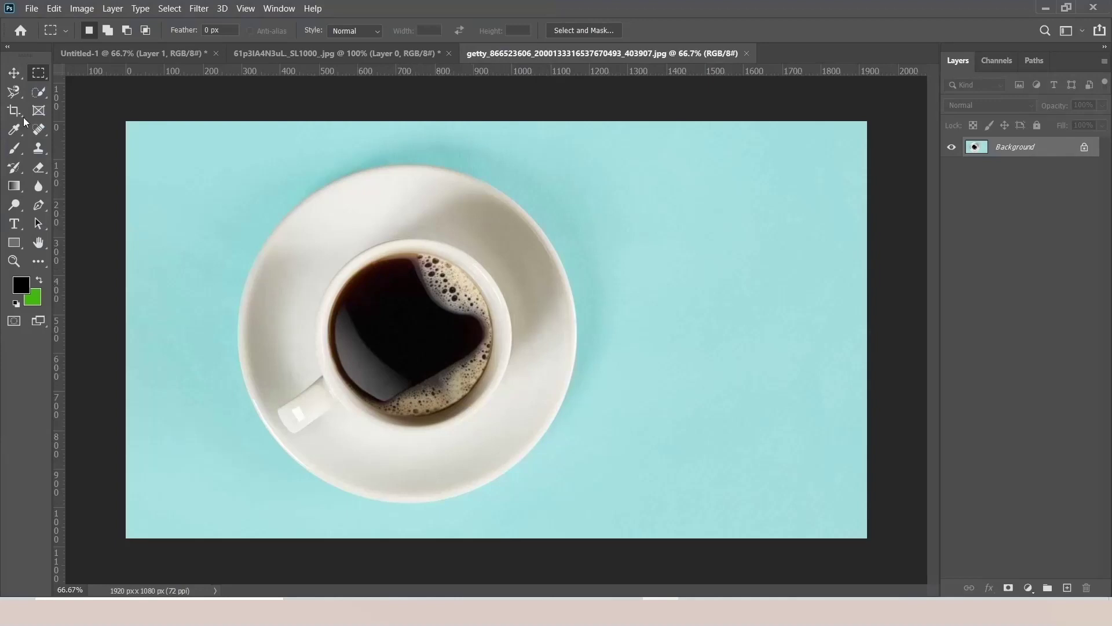
pyautogui.rightClick(39, 72)
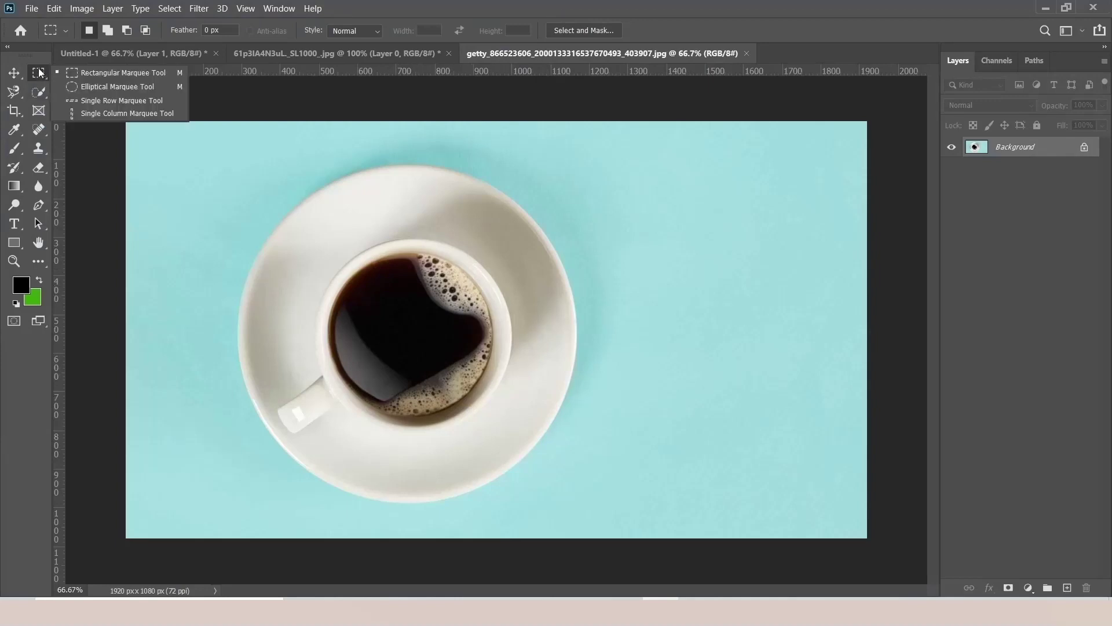
pyautogui.click(92, 85)
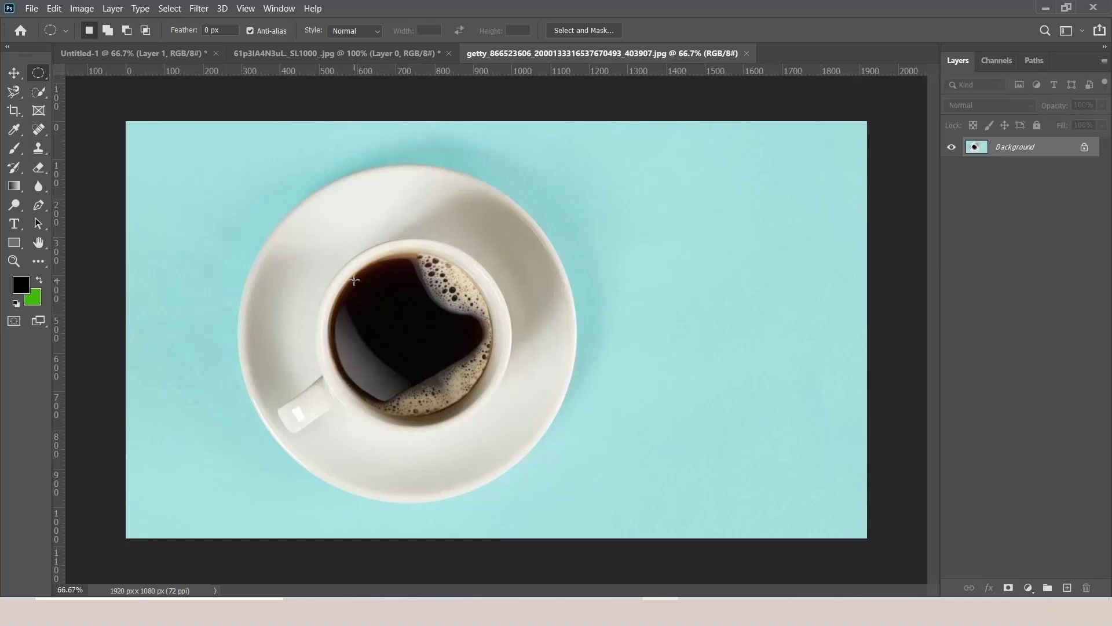
pyautogui.moveTo(354, 280)
pyautogui.mouseDown()
pyautogui.moveTo(493, 406)
pyautogui.moveTo(510, 439)
pyautogui.mouseUp()
pyautogui.moveTo(454, 383); pyautogui.dragTo(430, 360)
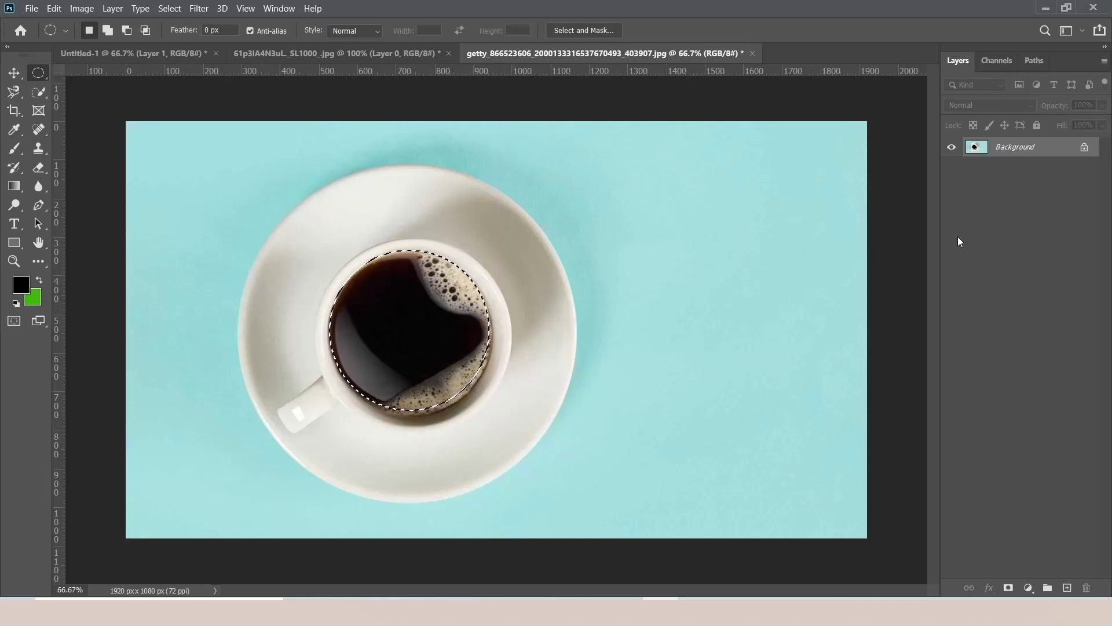
# - Unlock the background as Layer 0, delete the coffee and its dark rim, then deselect
pyautogui.doubleClick(1004, 150)
pyautogui.click(675, 175)
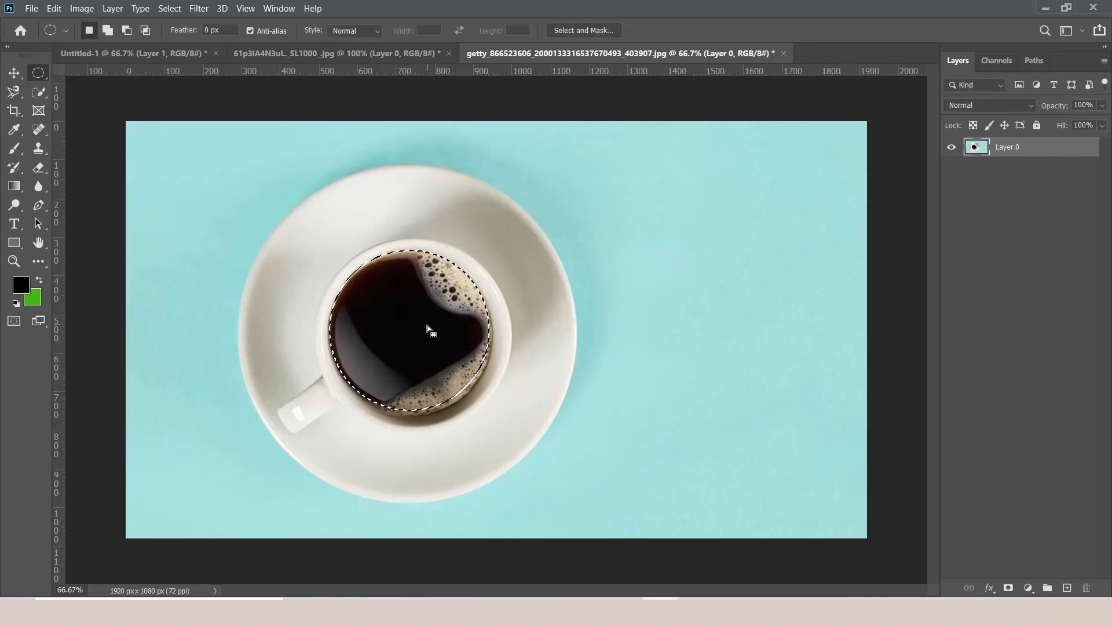
pyautogui.press('Delete')
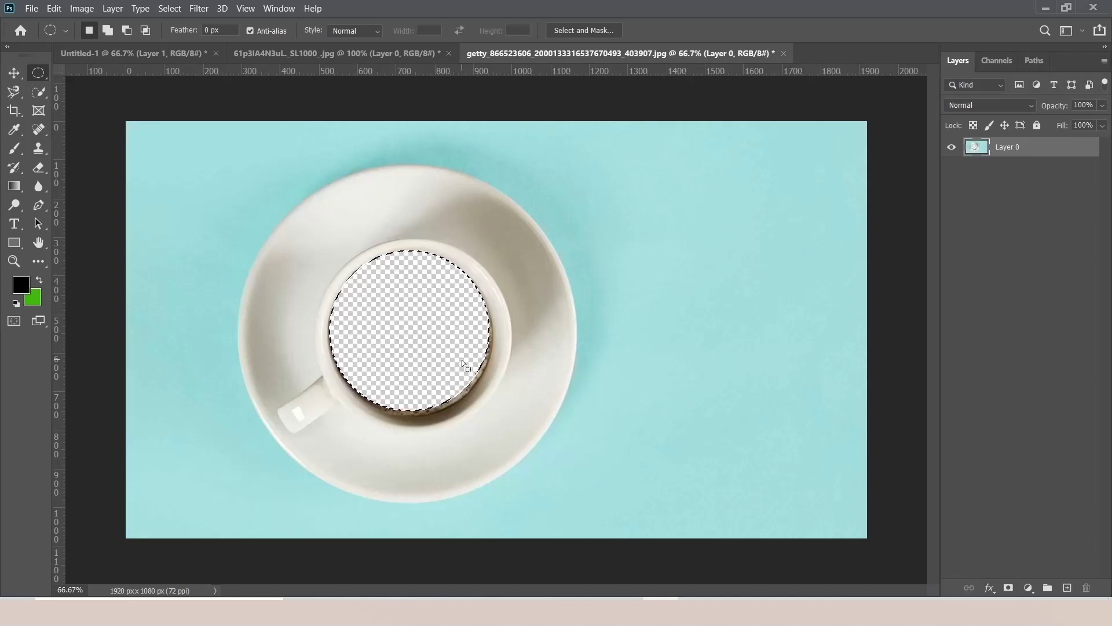
pyautogui.press('Down')
pyautogui.press('Down')
pyautogui.press('Down')
pyautogui.press('Right')
pyautogui.press('Right')
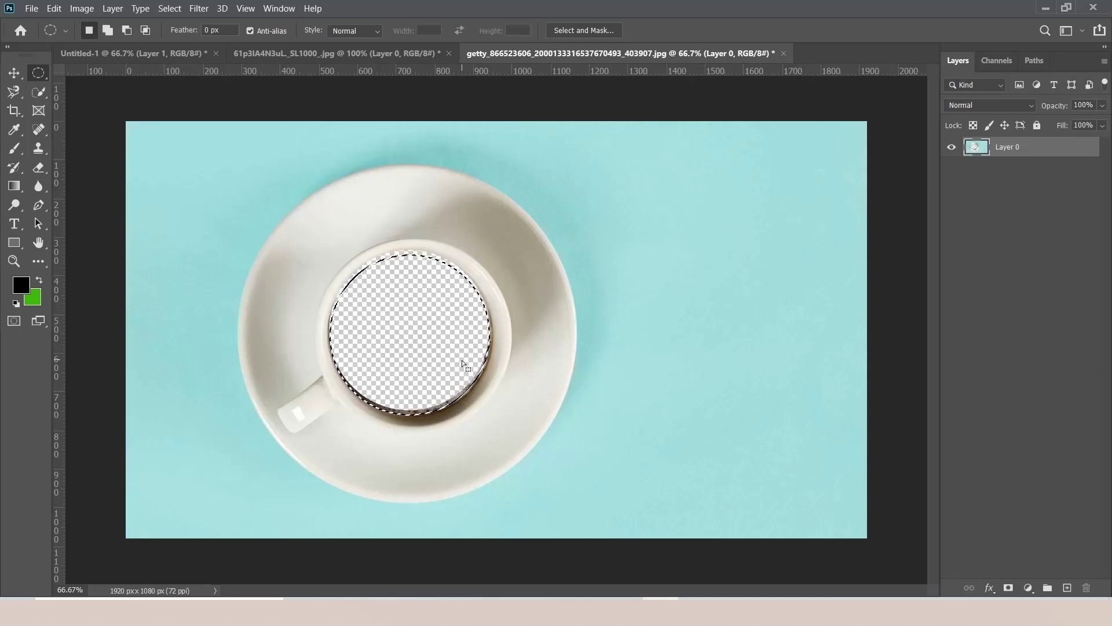
pyautogui.press('Right')
pyautogui.press('Right')
pyautogui.press('Right')
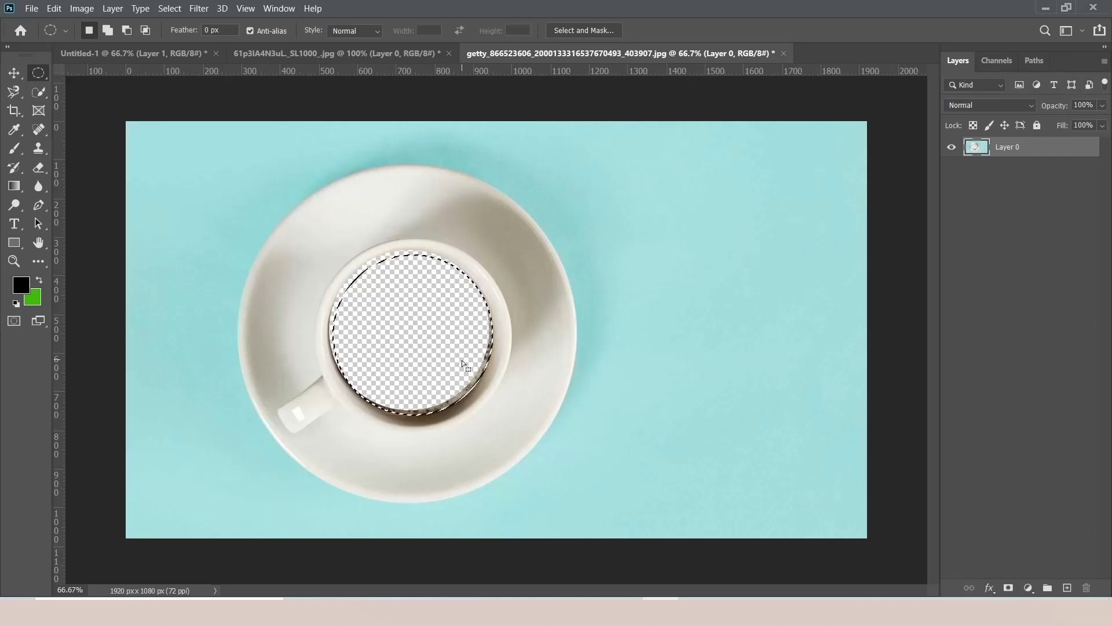
pyautogui.press('Delete')
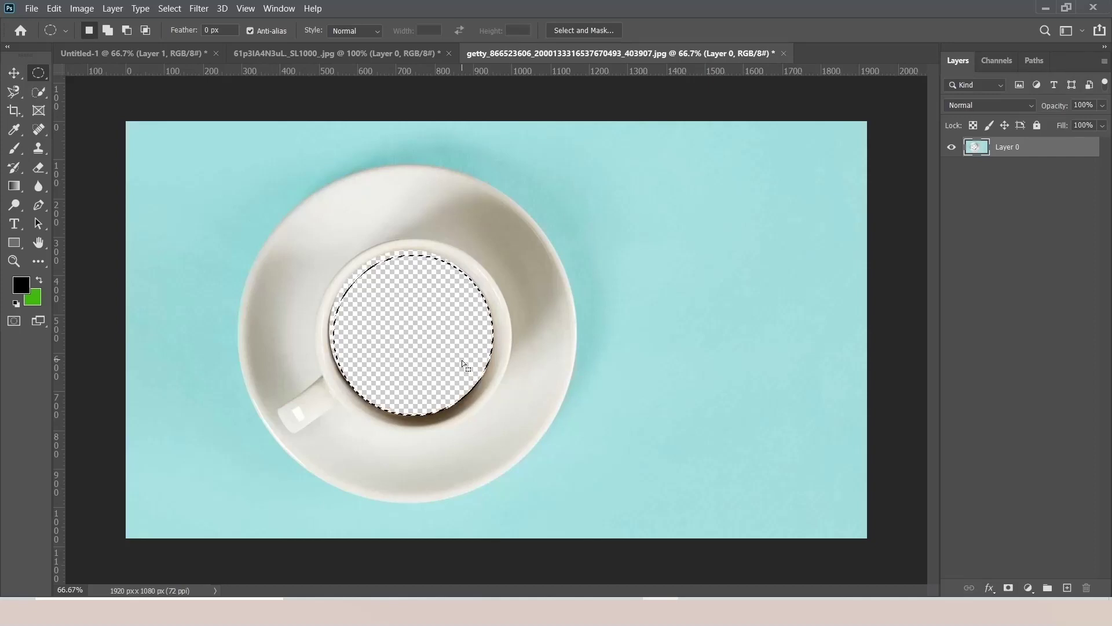
pyautogui.press('Left')
pyautogui.press('Left')
pyautogui.press('Left')
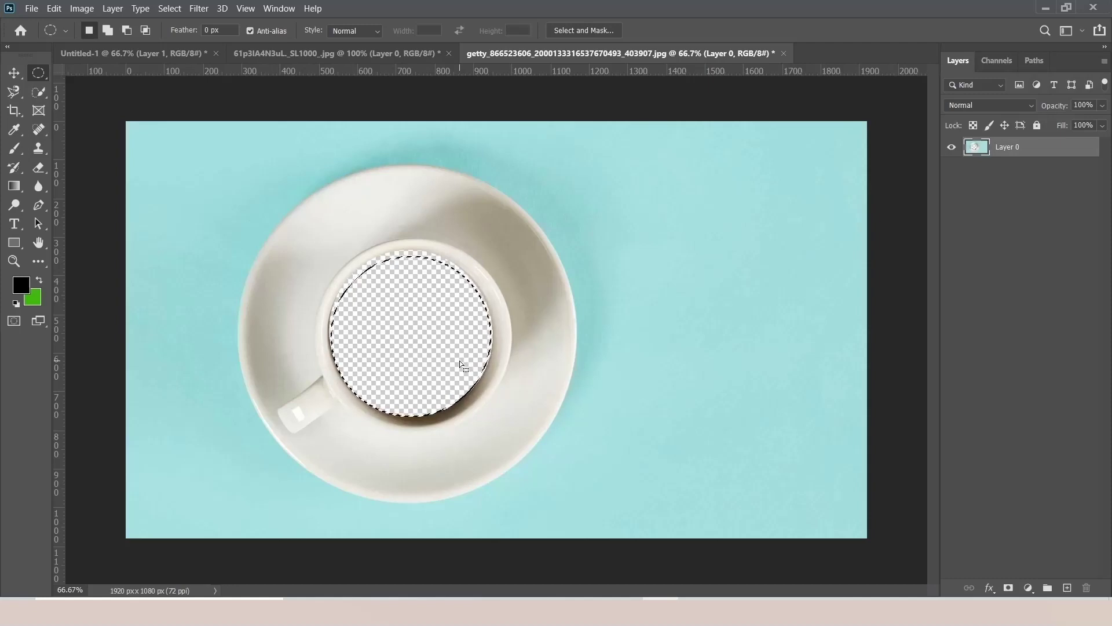
pyautogui.click(183, 113)
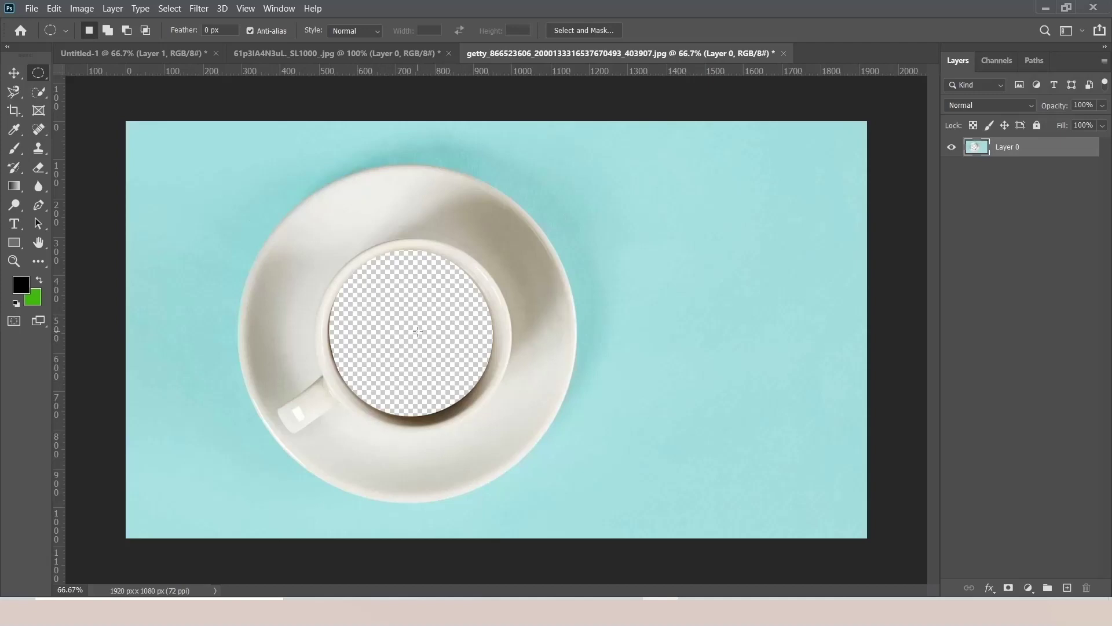
# - Open the Instant-Pot-Kale-Garlic-Dal.jpg photo
pyautogui.click(32, 9)
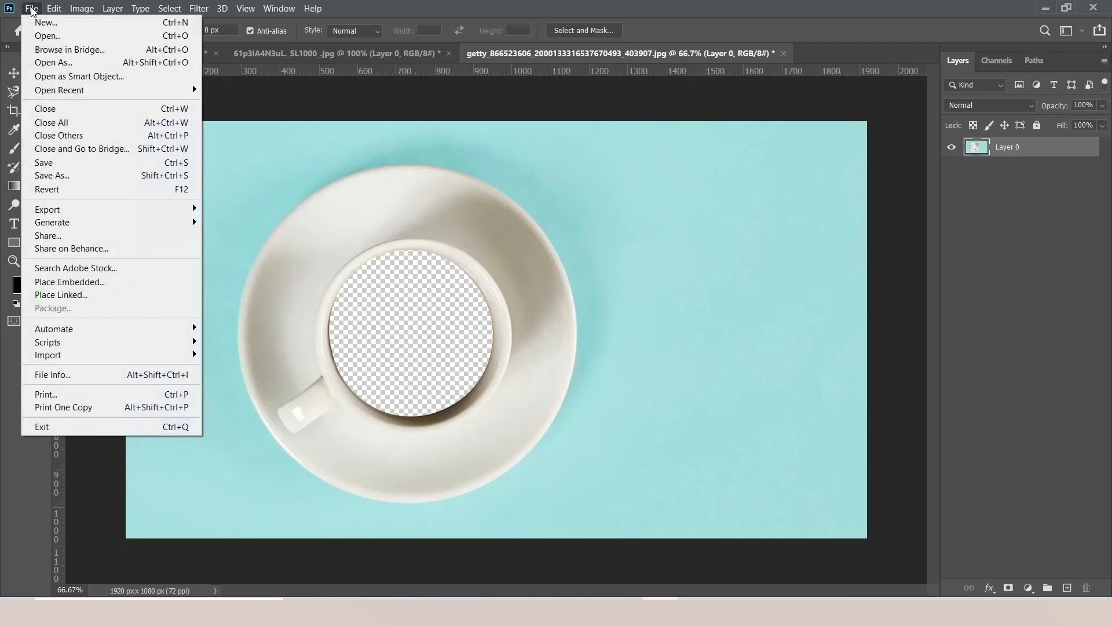
pyautogui.click(36, 33)
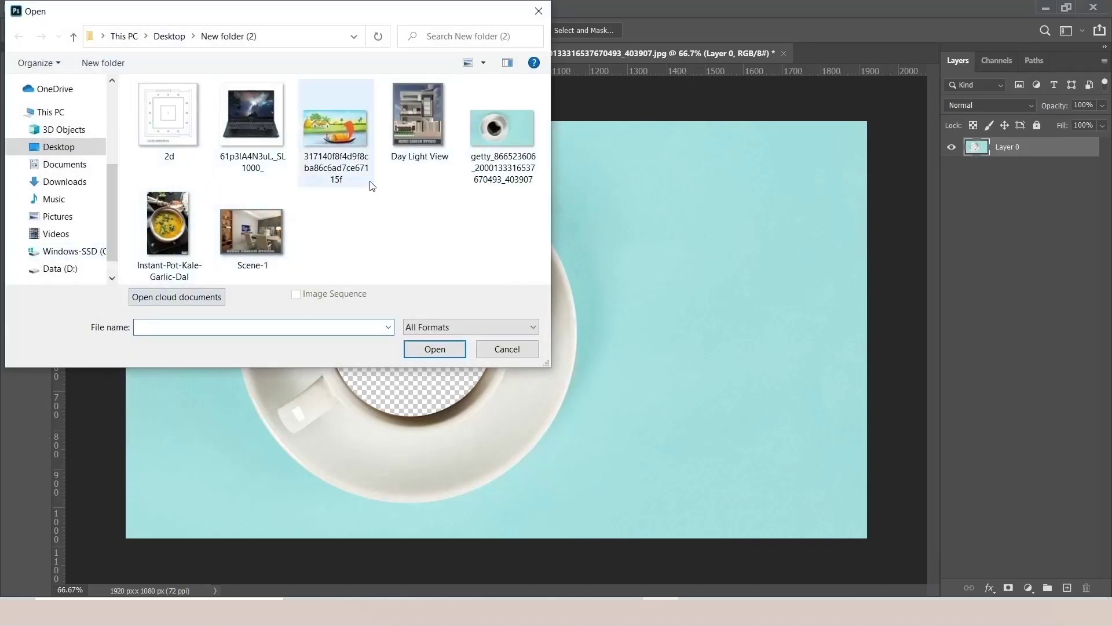
pyautogui.doubleClick(172, 217)
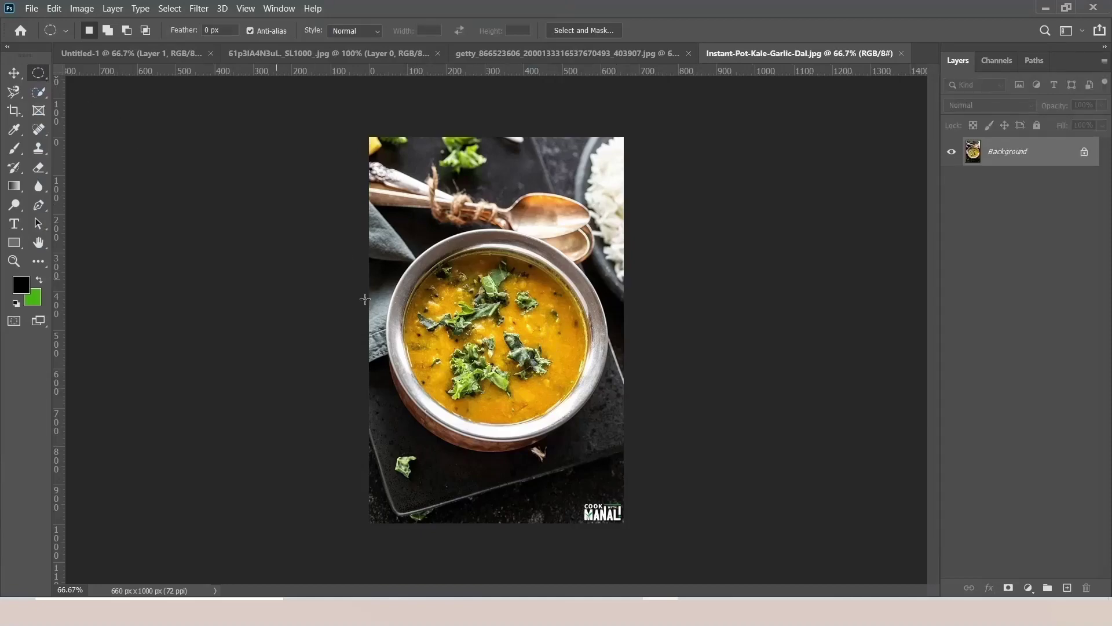
# - Select a circle of dal and drag it into the coffee cup image as Layer 1
pyautogui.moveTo(443, 282); pyautogui.dragTo(575, 415)
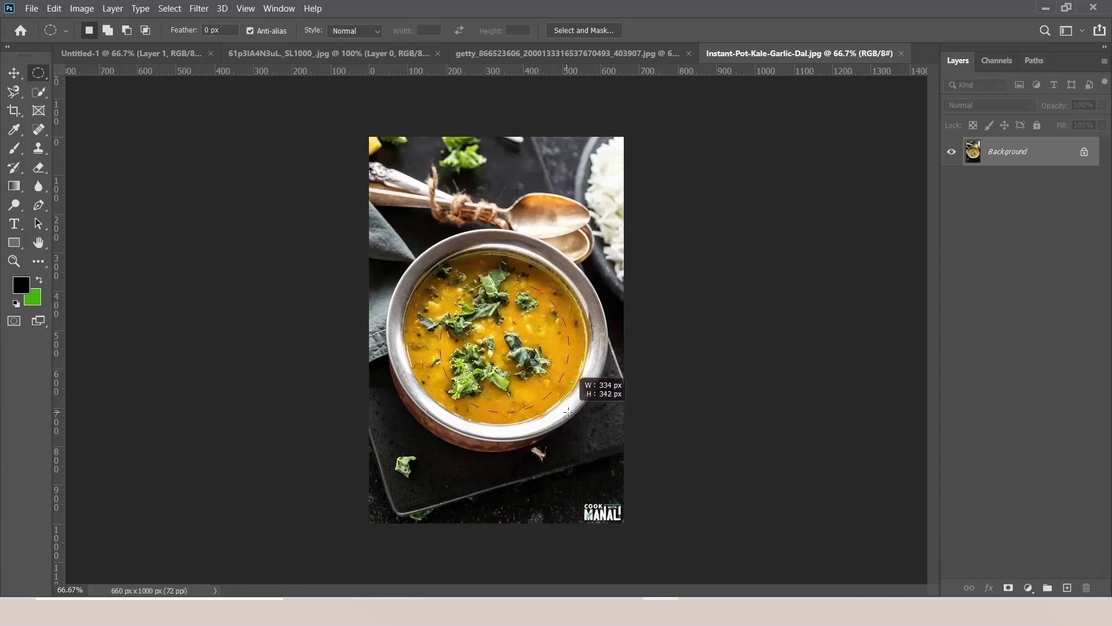
pyautogui.moveTo(521, 361)
pyautogui.mouseDown()
pyautogui.moveTo(502, 342)
pyautogui.moveTo(509, 334)
pyautogui.mouseUp()
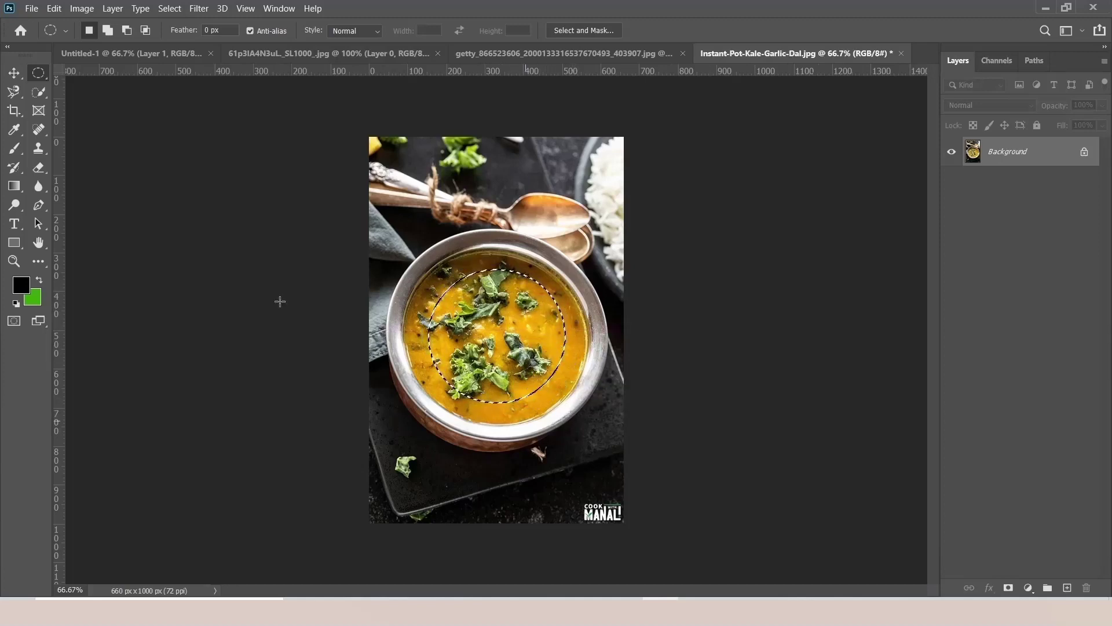
pyautogui.click(14, 73)
pyautogui.hotkey('ctrl', 'BackSpace')
pyautogui.hotkey('ctrl', 'd')
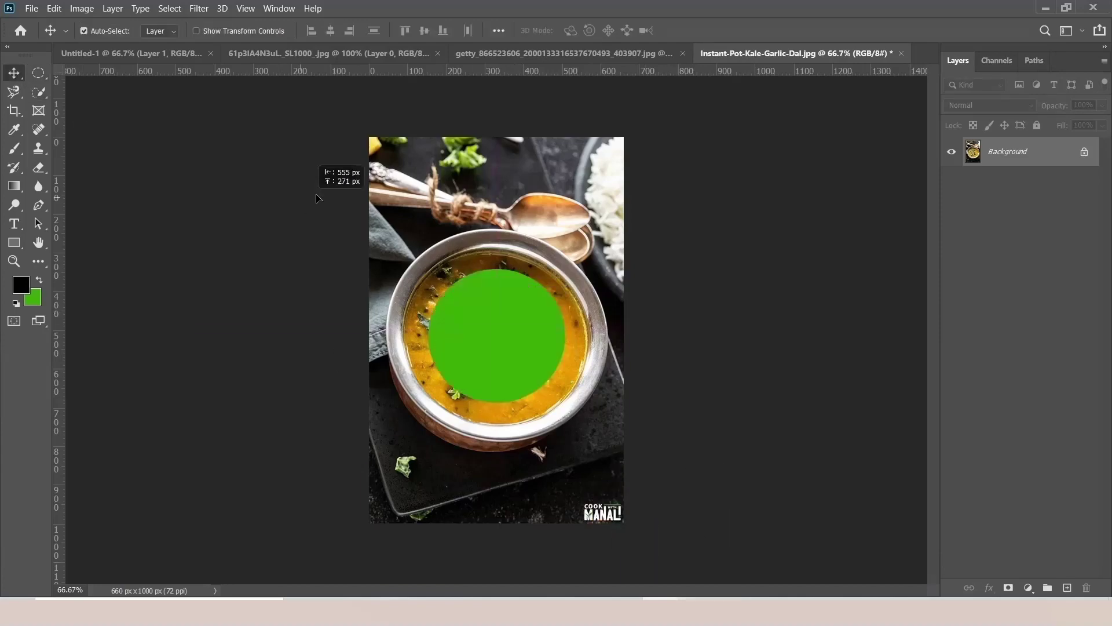
pyautogui.moveTo(294, 143)
pyautogui.mouseDown()
pyautogui.moveTo(400, 87)
pyautogui.moveTo(542, 61)
pyautogui.moveTo(422, 322)
pyautogui.mouseUp()
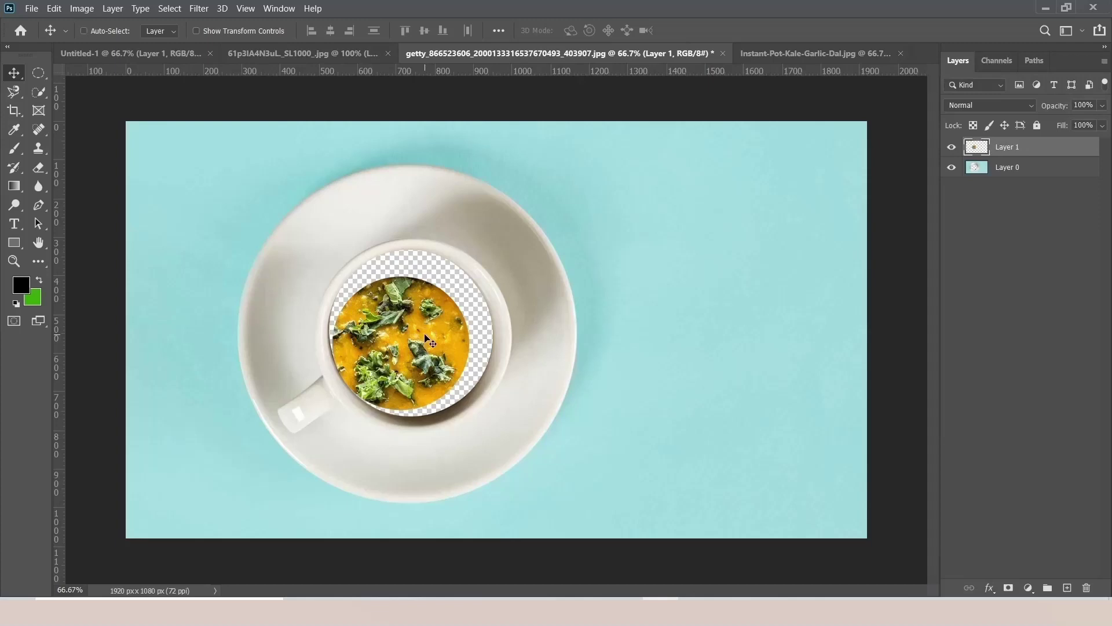
# - Free Transform the soup circle proportionally, enlarging and nudging it over the cup's hole
pyautogui.hotkey('ctrl', 't')
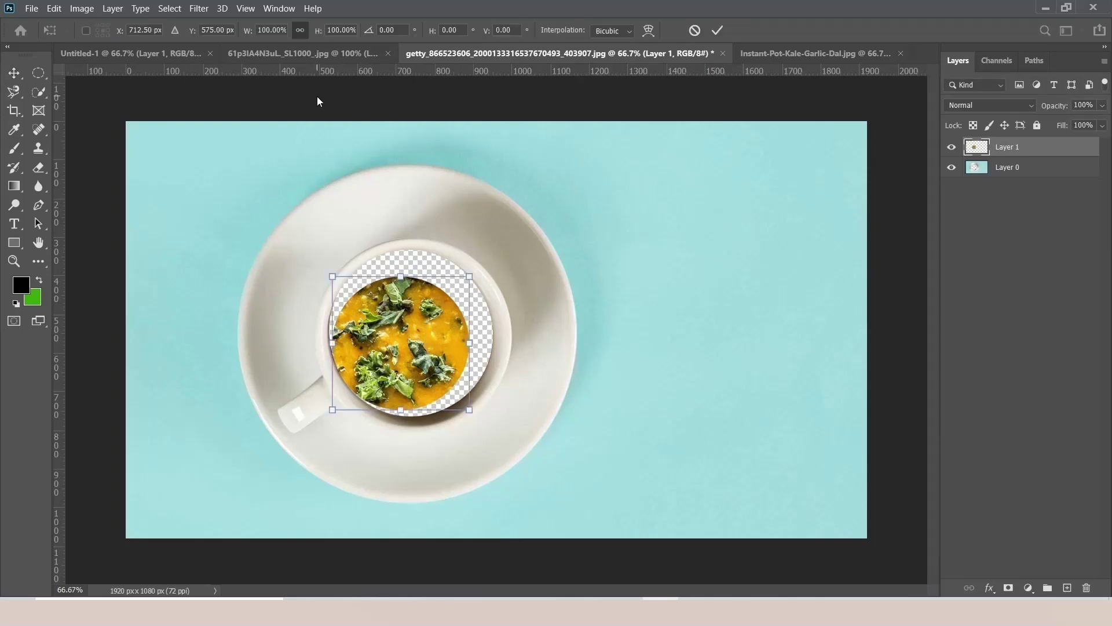
pyautogui.click(300, 30)
pyautogui.moveTo(469, 277); pyautogui.dragTo(498, 244)
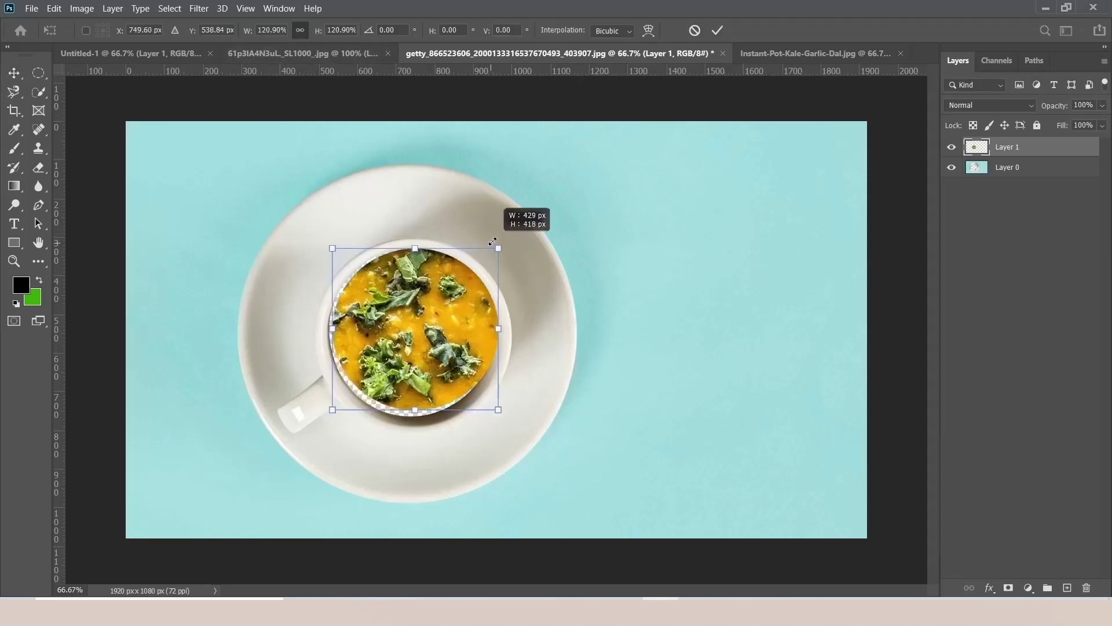
pyautogui.moveTo(420, 316); pyautogui.dragTo(415, 318)
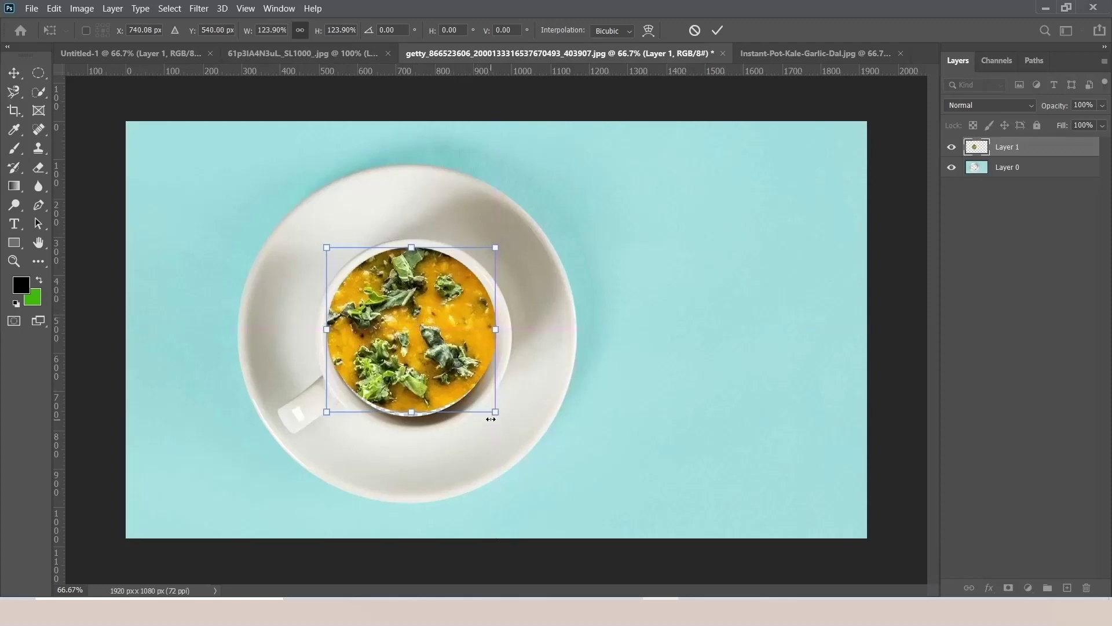
pyautogui.moveTo(494, 413); pyautogui.dragTo(497, 413)
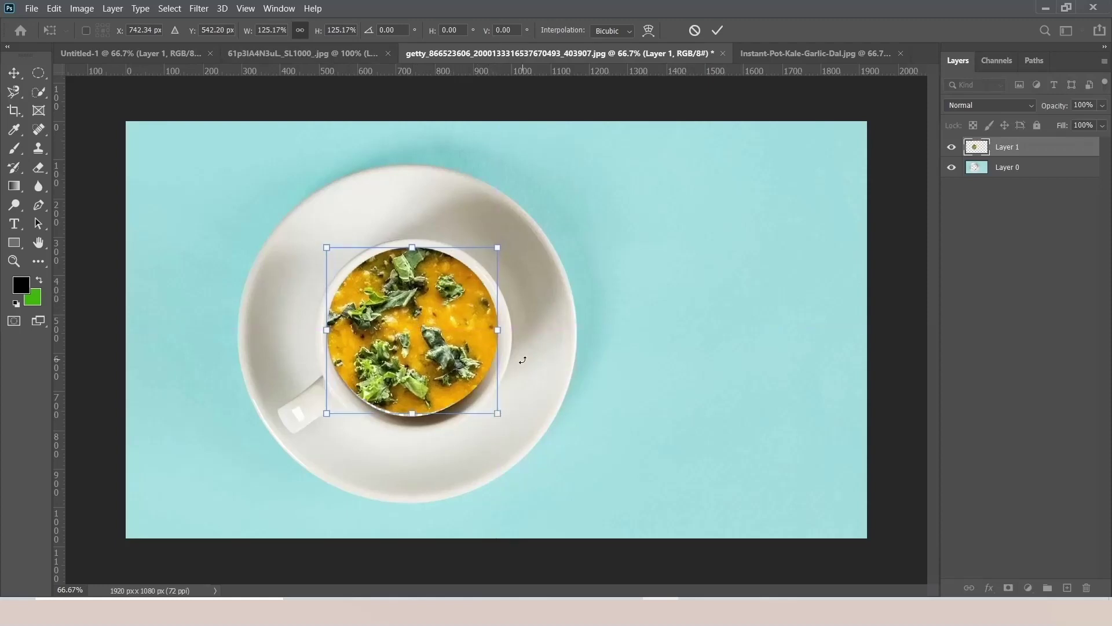
pyautogui.press('Down')
pyautogui.press('Down')
pyautogui.press('Down')
pyautogui.press('Down')
pyautogui.press('Down')
pyautogui.press('Right')
pyautogui.press('Down')
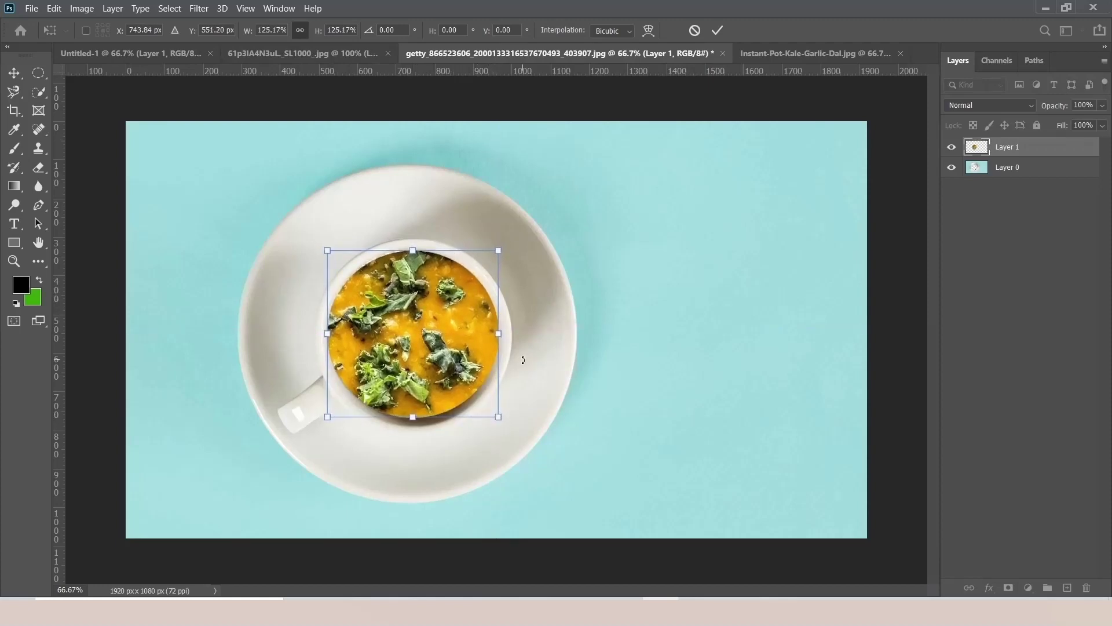
pyautogui.press('Up')
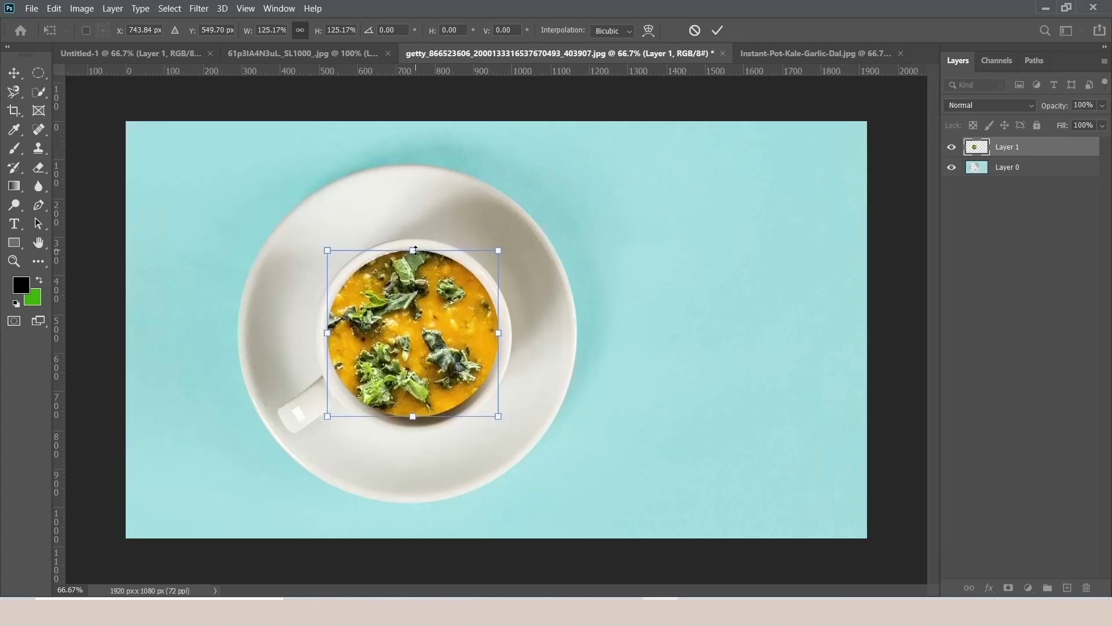
# - Fine-tune the soup's size and position inside the rim and commit the transform
pyautogui.moveTo(415, 250); pyautogui.dragTo(415, 247)
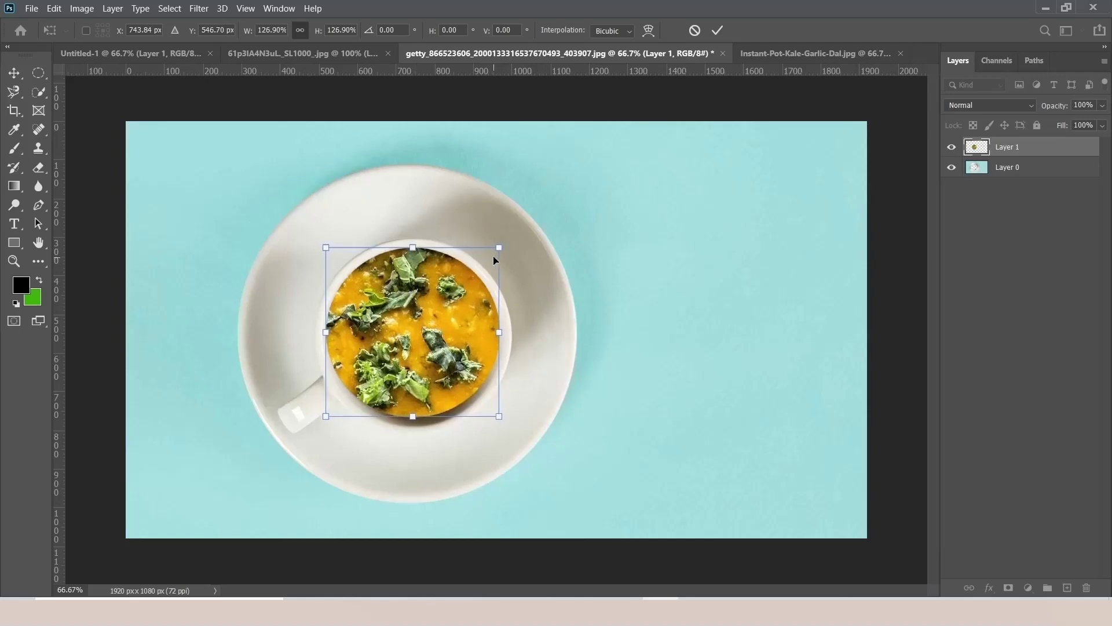
pyautogui.press('Right')
pyautogui.press('Down')
pyautogui.press('Down')
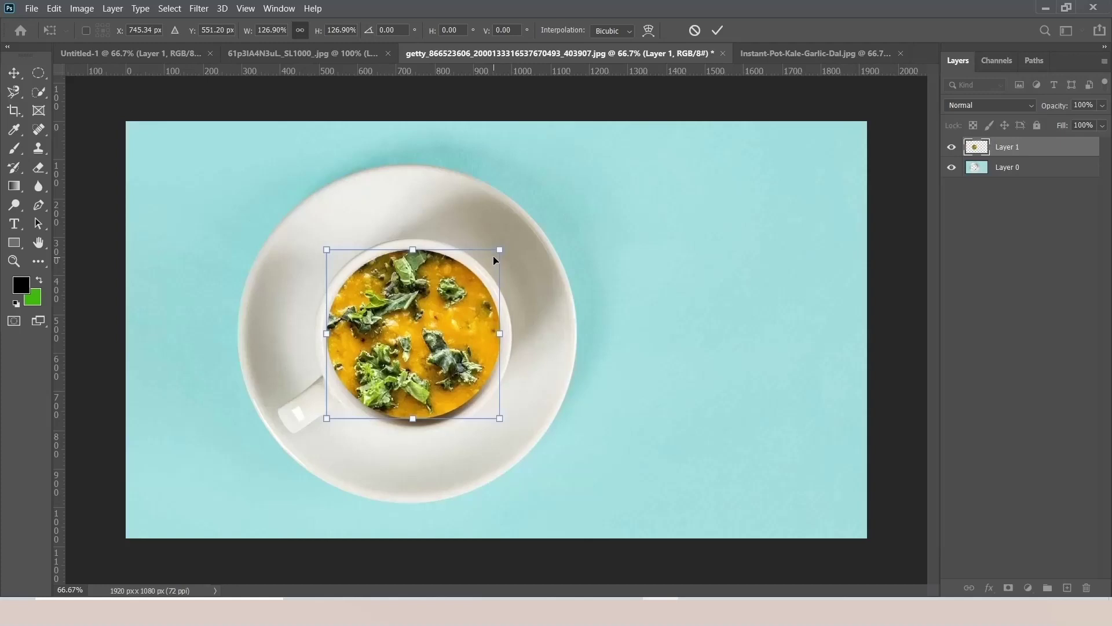
pyautogui.press('Left')
pyautogui.press('Up')
pyautogui.press('Up')
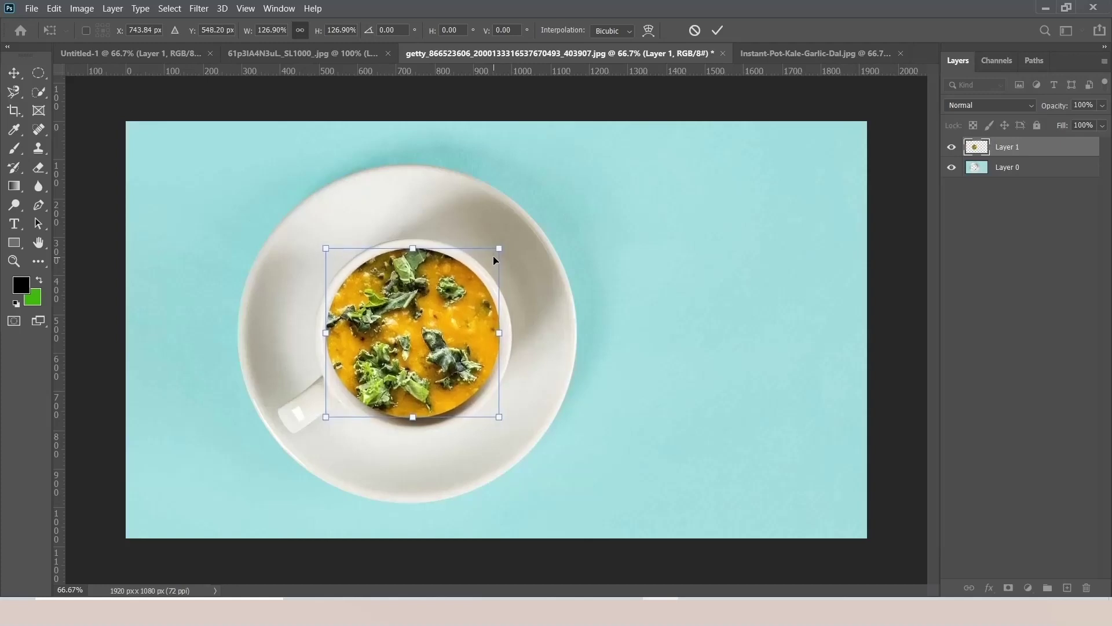
pyautogui.press('Down')
pyautogui.press('Return')
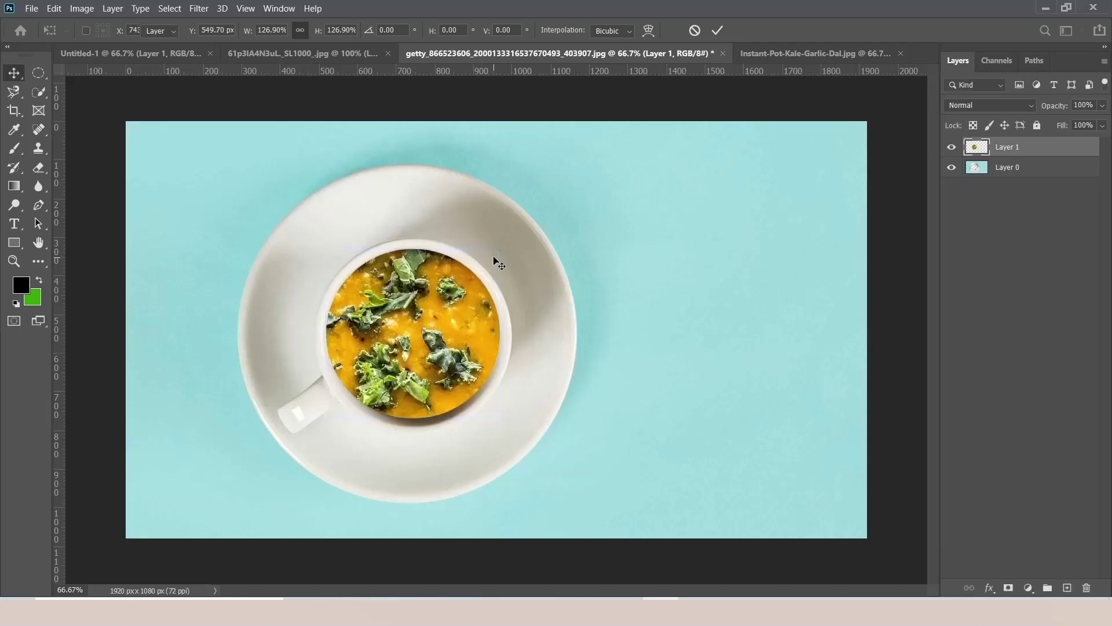
pyautogui.click(38, 72)
pyautogui.rightClick(39, 73)
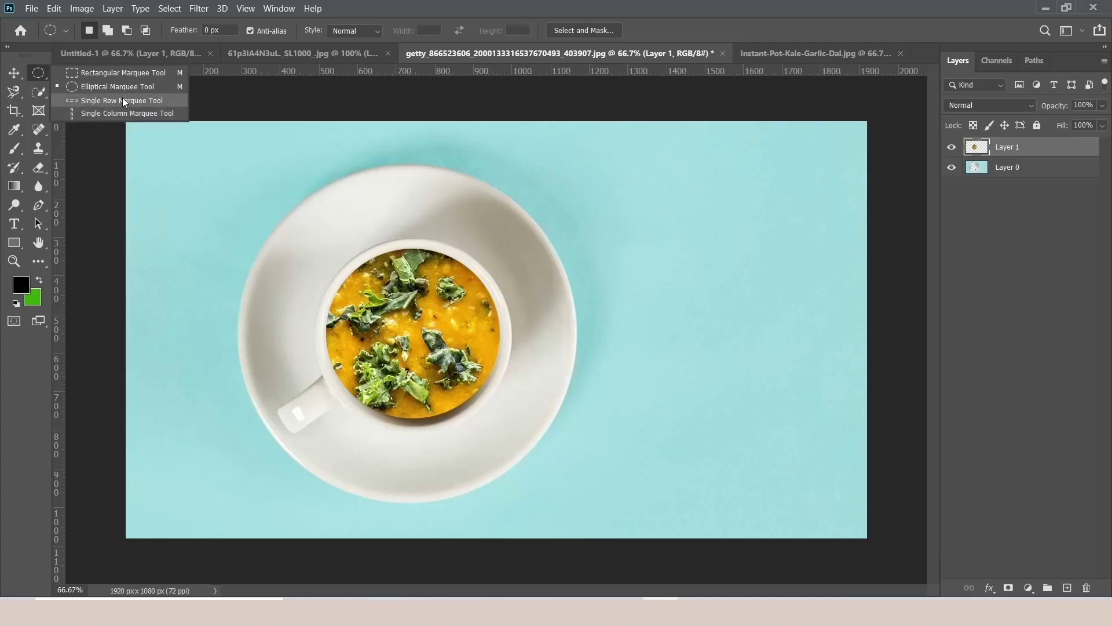
# - Set Layer 1 to Lighten blend mode and close the kale dal image tab
pyautogui.click(104, 87)
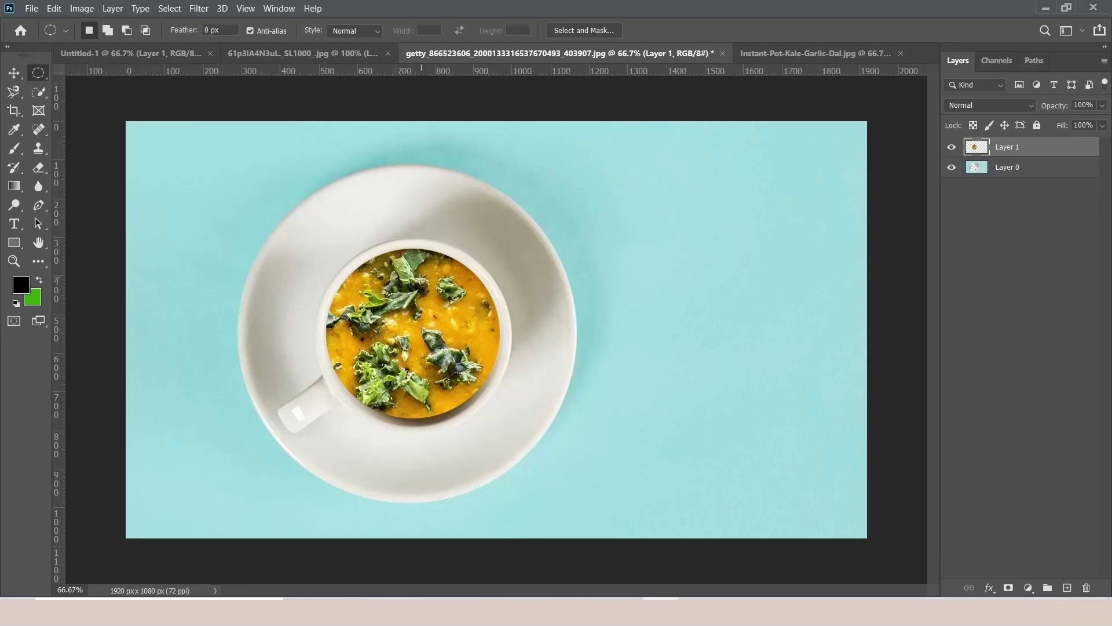
pyautogui.click(970, 106)
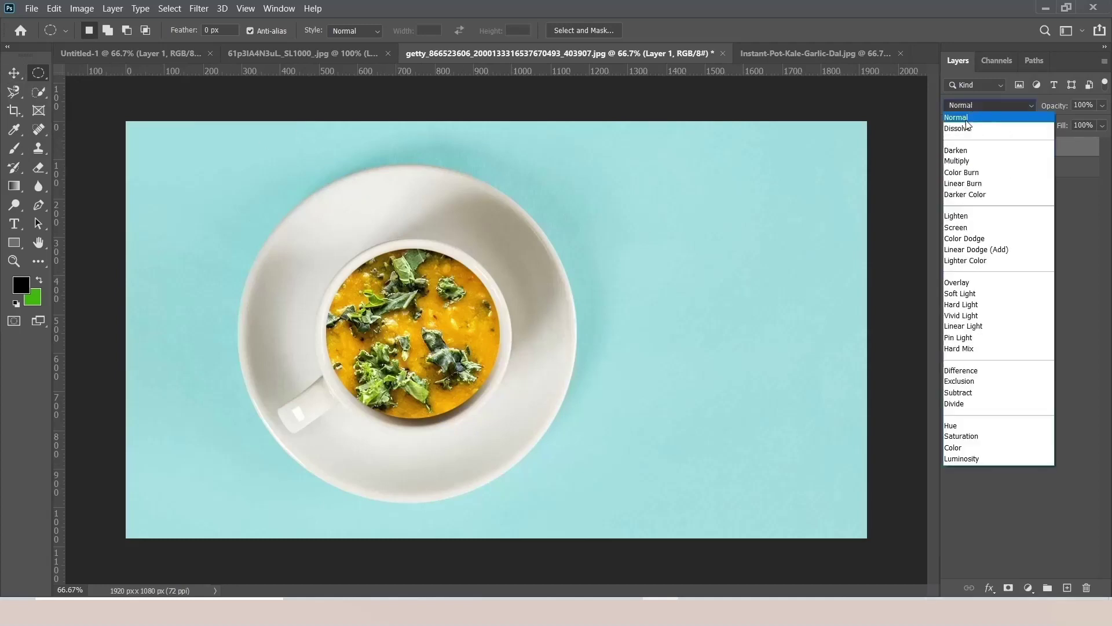
pyautogui.click(972, 217)
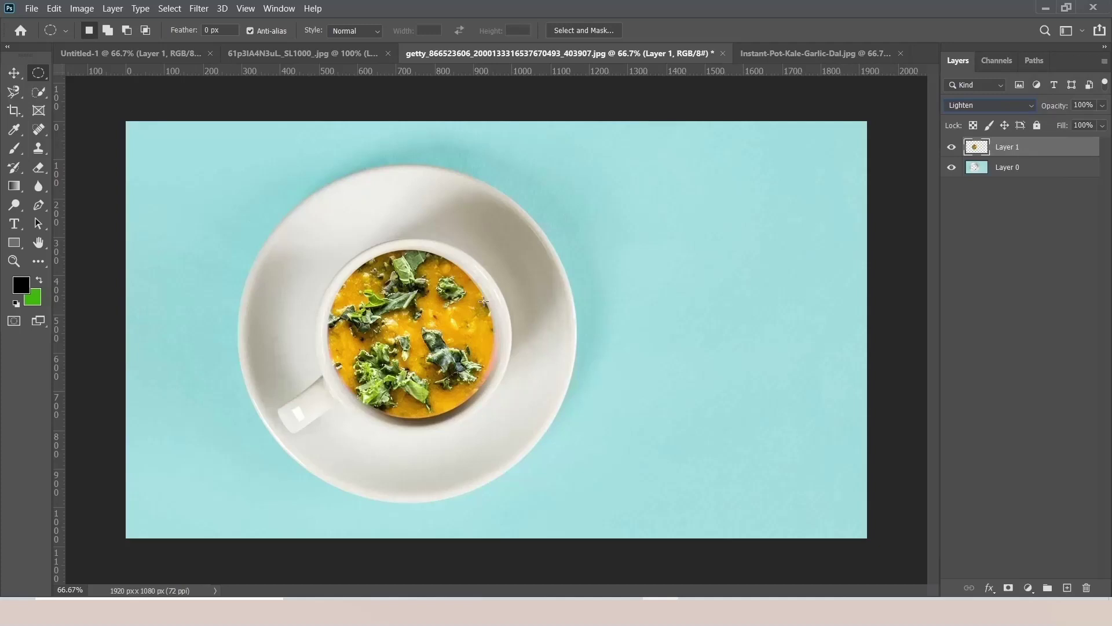
pyautogui.click(834, 54)
pyautogui.click(901, 53)
# - Close the kale dal and soup photos, discarding their unsaved changes
pyautogui.click(578, 238)
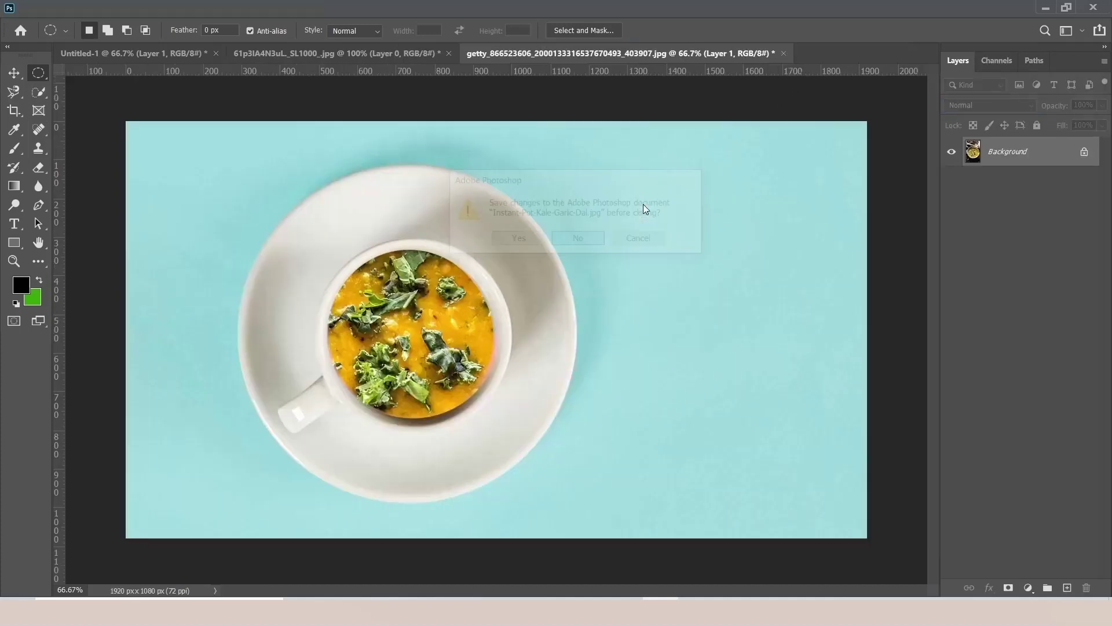
pyautogui.click(783, 53)
pyautogui.click(603, 250)
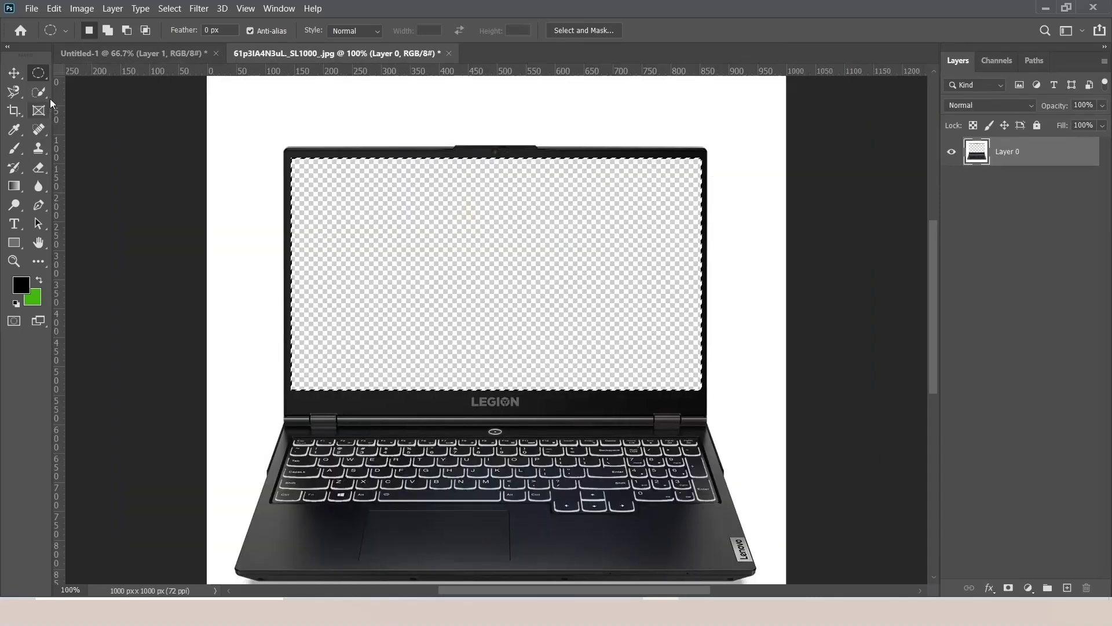
# - Open the 317140f8 riverside boat painting as a new document
pyautogui.click(15, 93)
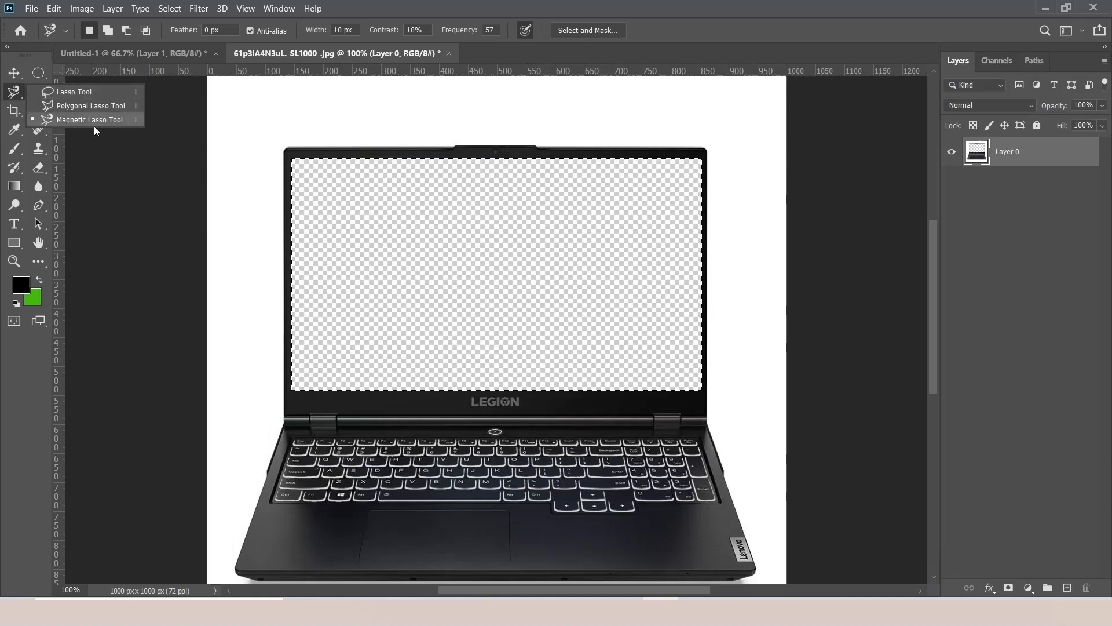
pyautogui.click(31, 8)
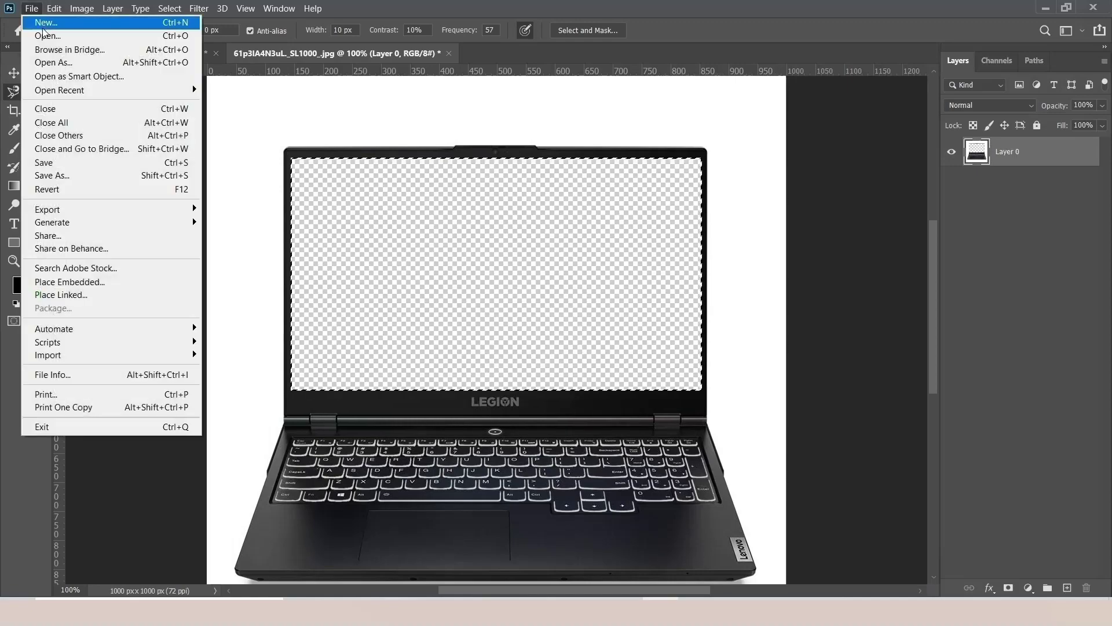
pyautogui.click(45, 32)
pyautogui.doubleClick(318, 152)
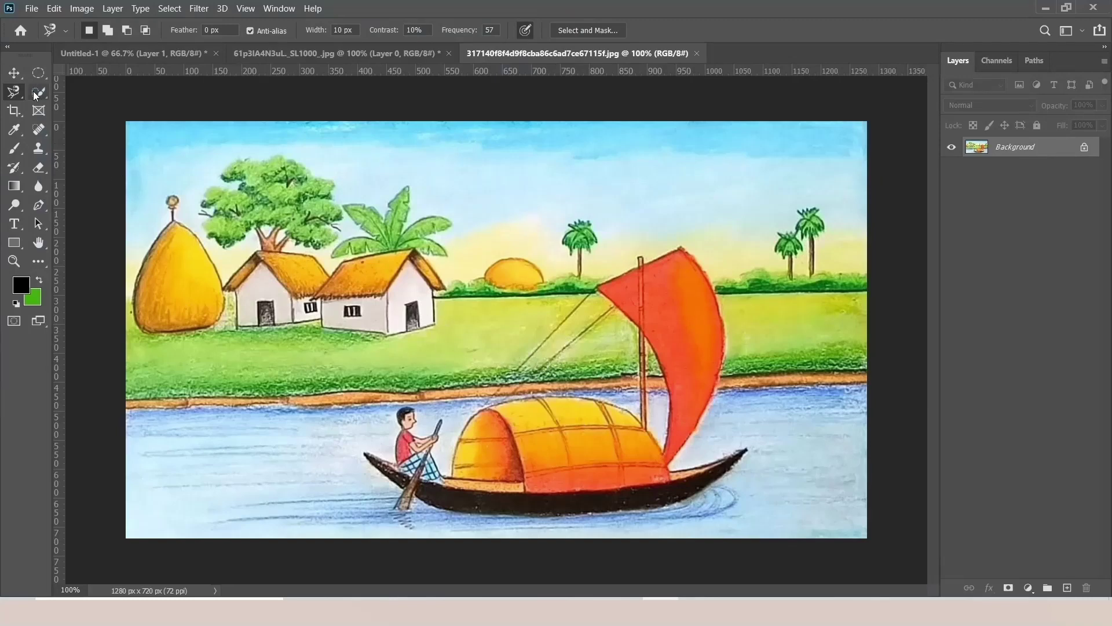
# - Draw a freehand Lasso selection in the sky and move the selected patch
pyautogui.rightClick(10, 94)
pyautogui.click(67, 91)
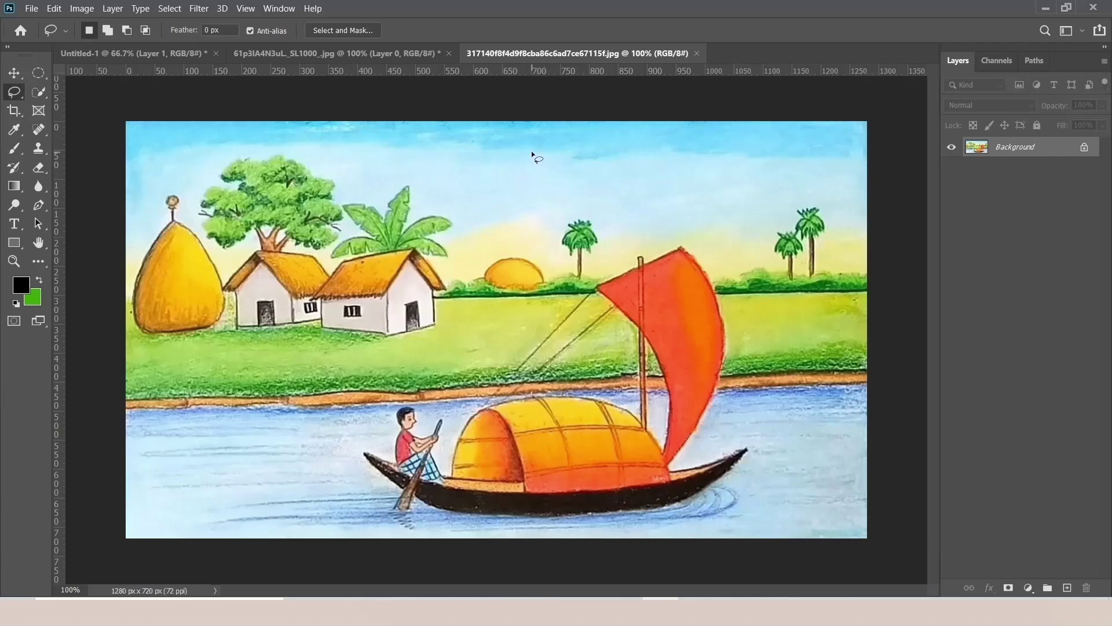
pyautogui.moveTo(526, 156)
pyautogui.mouseDown()
pyautogui.moveTo(503, 194)
pyautogui.moveTo(670, 175)
pyautogui.mouseUp()
pyautogui.moveTo(549, 150); pyautogui.dragTo(546, 152)
pyautogui.moveTo(599, 176)
pyautogui.mouseDown()
pyautogui.moveTo(494, 159)
pyautogui.moveTo(569, 170)
pyautogui.moveTo(652, 155)
pyautogui.moveTo(600, 176)
pyautogui.moveTo(514, 178)
pyautogui.moveTo(611, 160)
pyautogui.mouseUp()
pyautogui.click(14, 72)
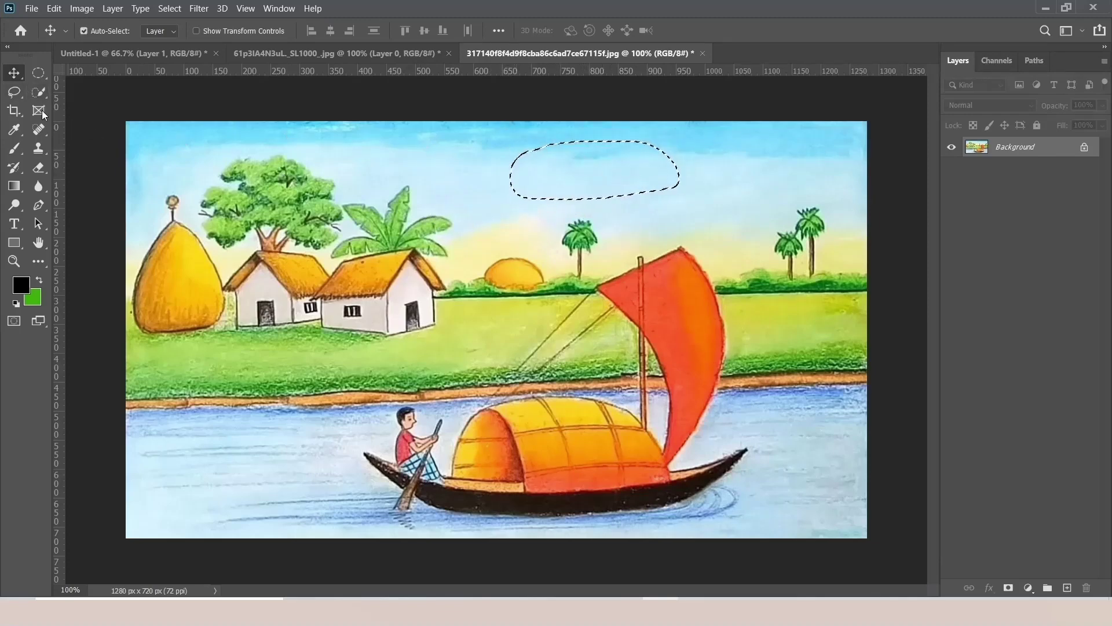
# - Clear the sky selection and anchor a first Polygonal Lasso corner in the sky
pyautogui.click(14, 92)
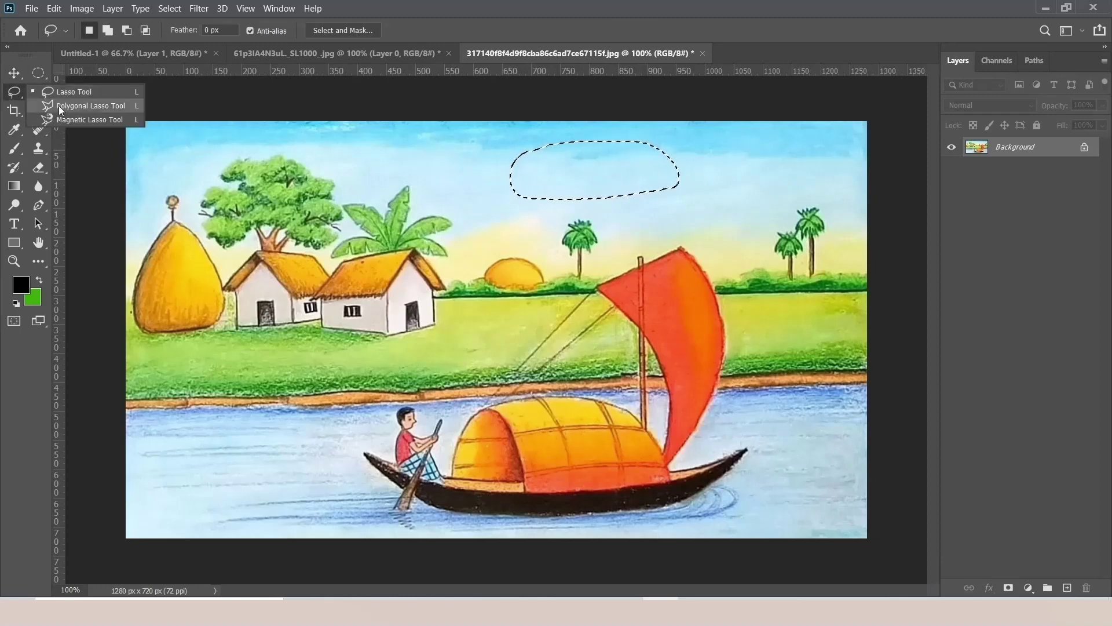
pyautogui.click(71, 106)
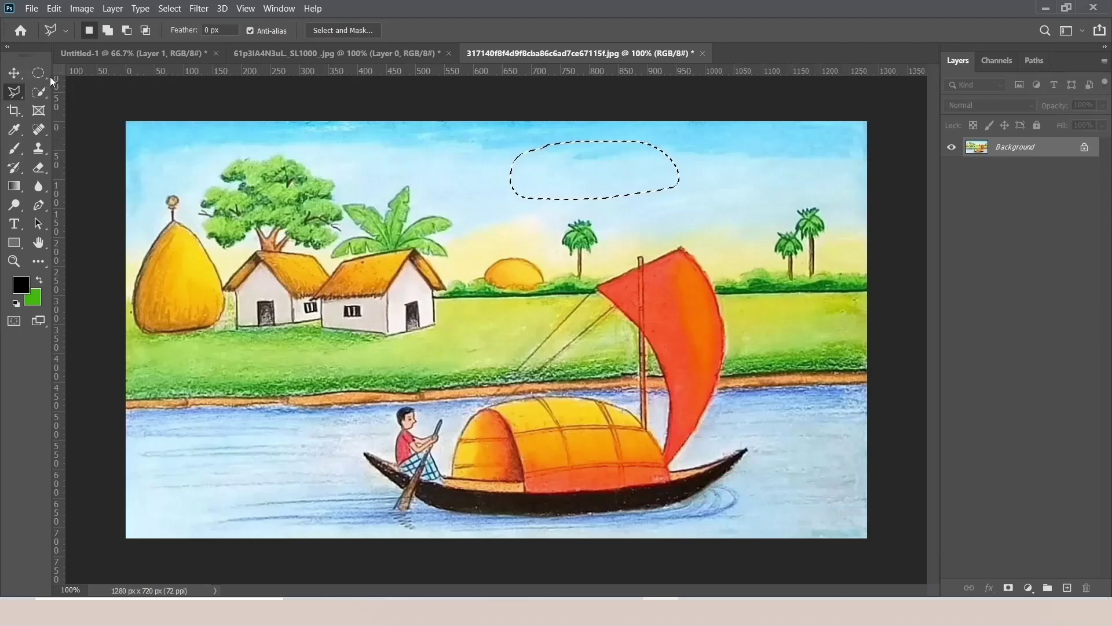
pyautogui.click(38, 72)
pyautogui.click(270, 144)
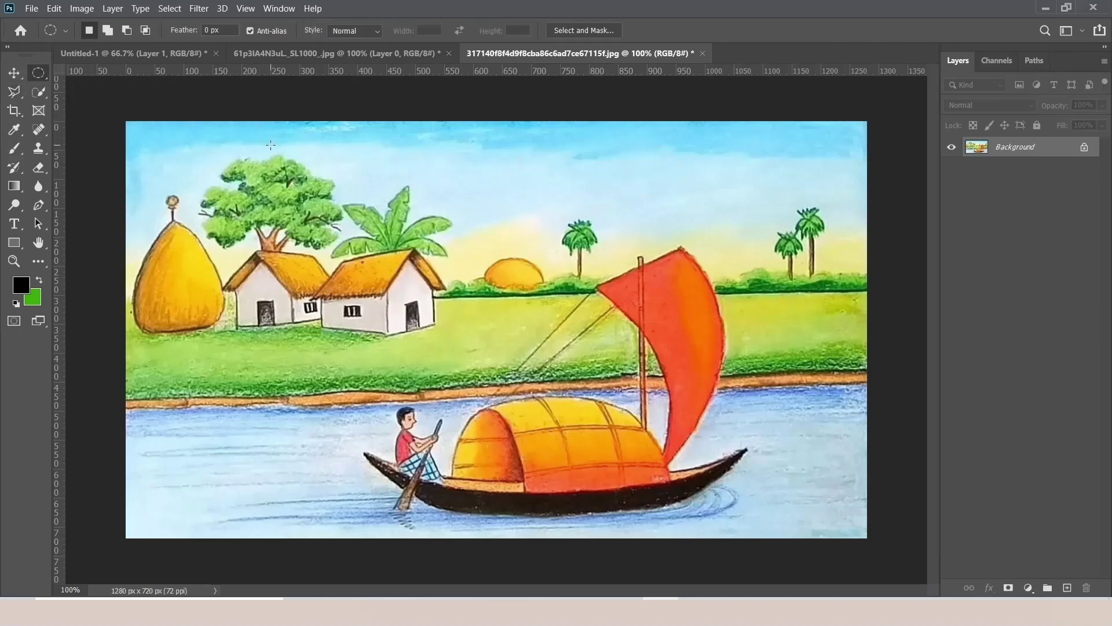
pyautogui.click(19, 94)
pyautogui.click(62, 103)
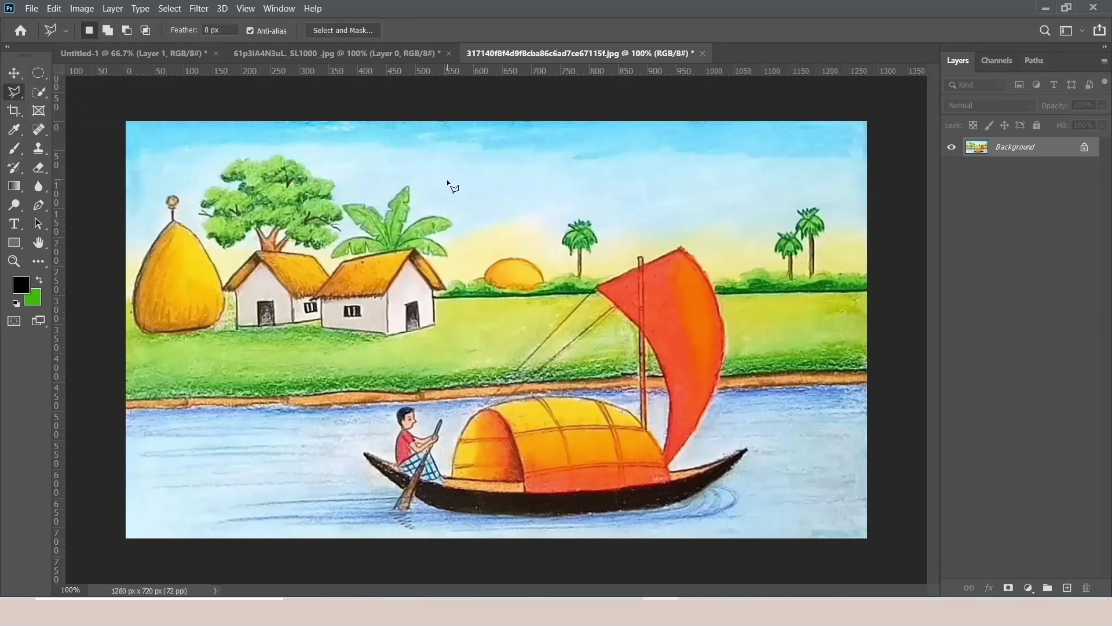
pyautogui.click(476, 174)
# - Draw a four-corner Polygonal Lasso rectangle in the sky above the houses
pyautogui.press('Escape')
pyautogui.click(654, 213)
pyautogui.click(479, 213)
pyautogui.click(479, 175)
# - Move the selected sky pixels up-left with the Move tool, then undo the move
pyautogui.click(14, 72)
pyautogui.moveTo(608, 193); pyautogui.dragTo(527, 180)
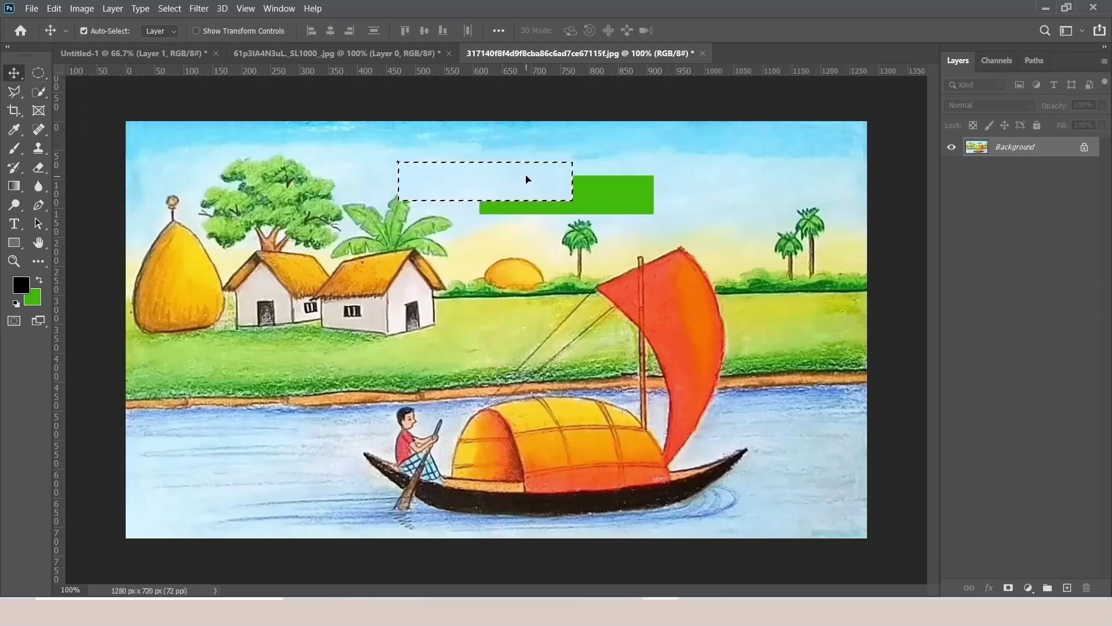
pyautogui.hotkey('ctrl', 'z')
pyautogui.click(15, 91)
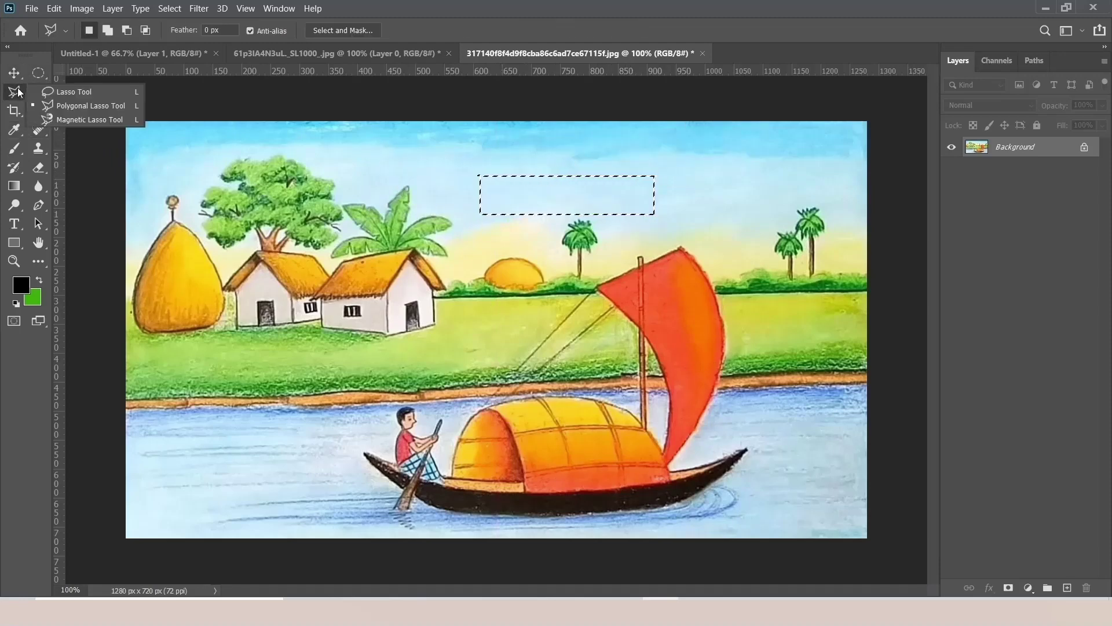
pyautogui.click(78, 119)
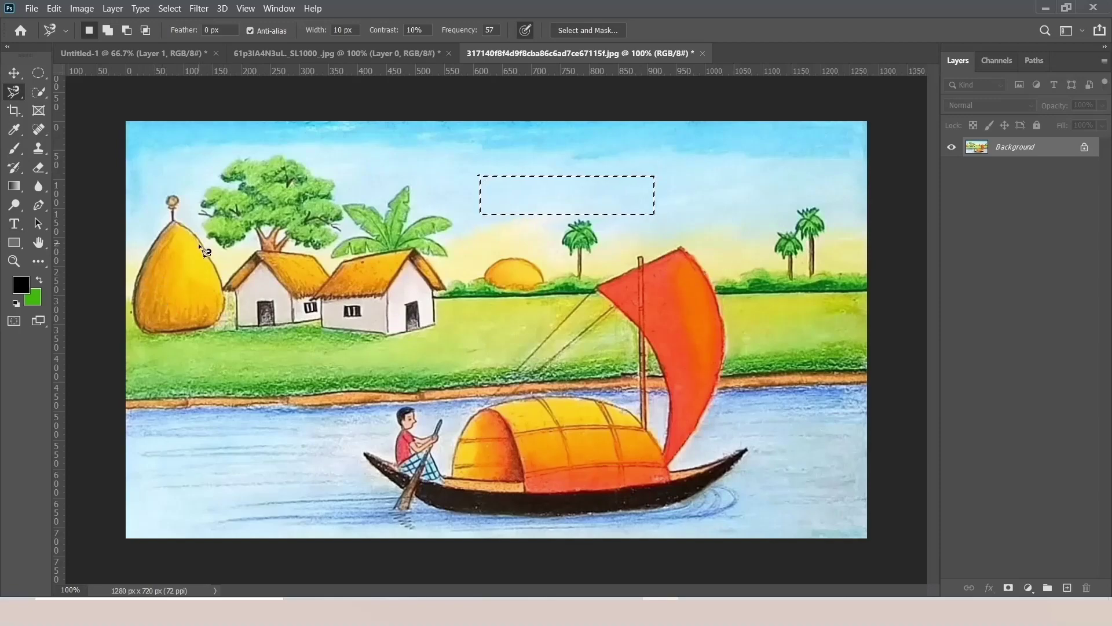
# - Zoom in and trace a Magnetic Lasso selection around the haystack back to its start
pyautogui.press('z')
pyautogui.click(186, 265)
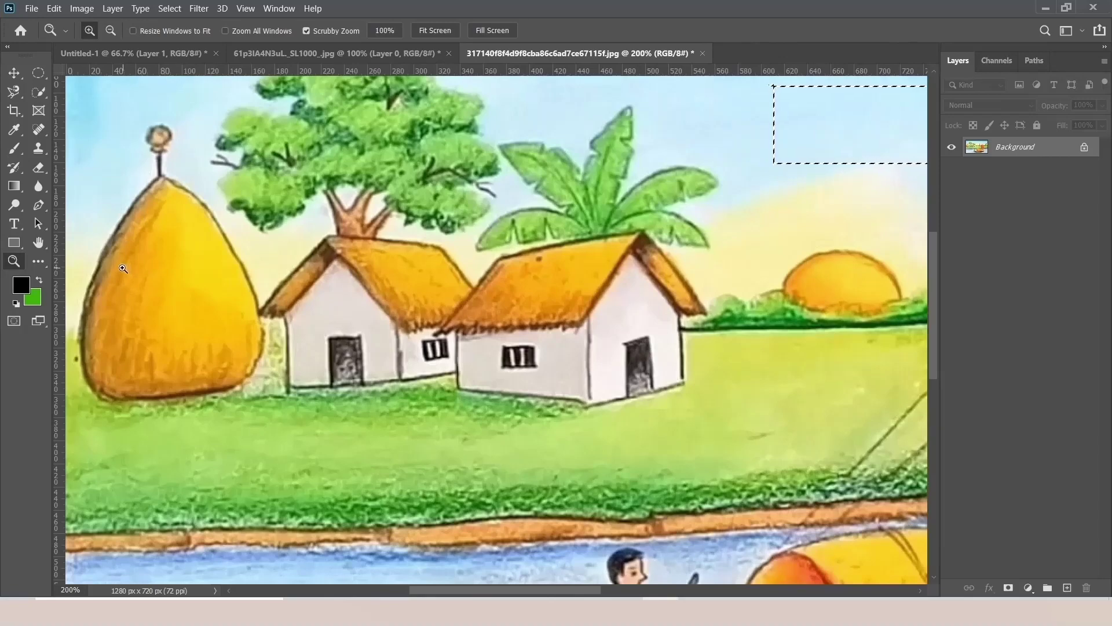
pyautogui.scroll(-2, 123, 268)
pyautogui.moveTo(495, 590); pyautogui.dragTo(457, 589)
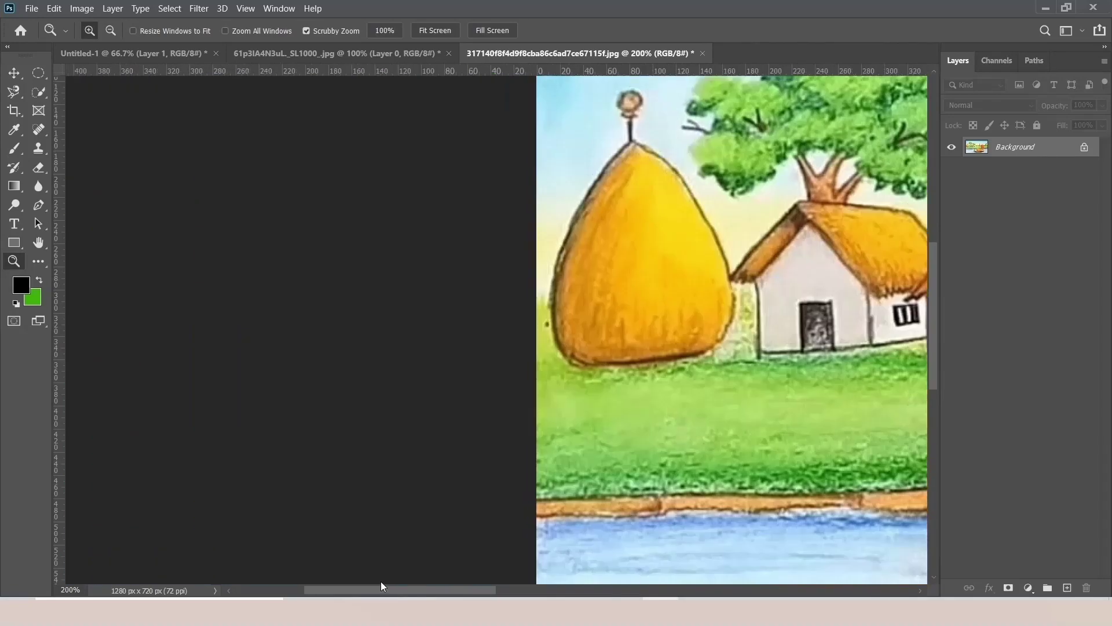
pyautogui.scroll(1, 272, 169)
pyautogui.scroll(1, 271, 169)
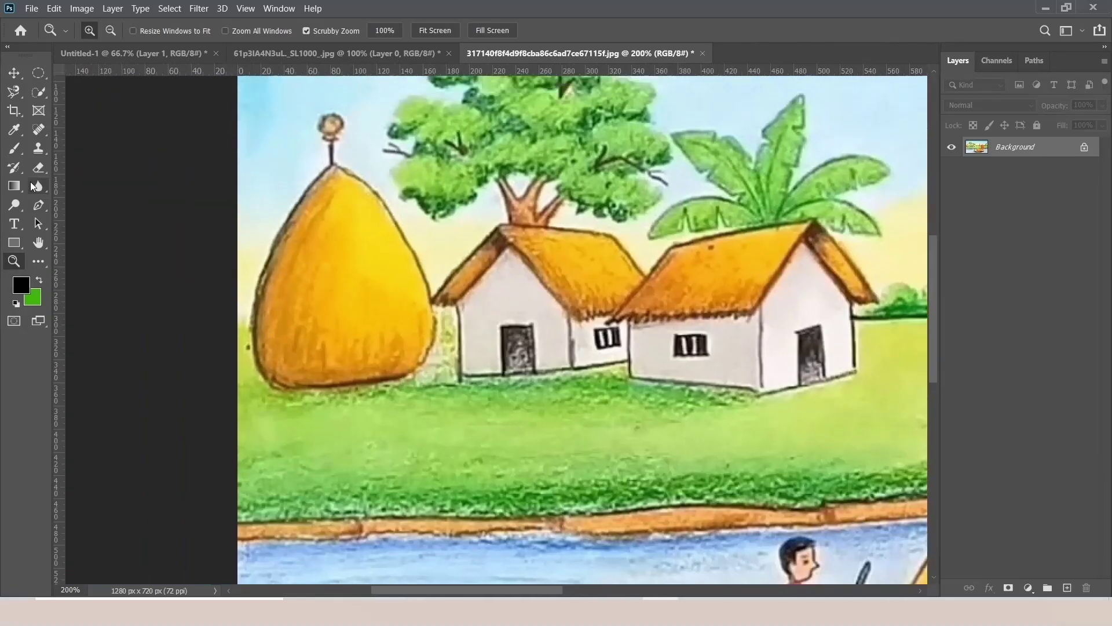
pyautogui.rightClick(14, 92)
pyautogui.click(57, 115)
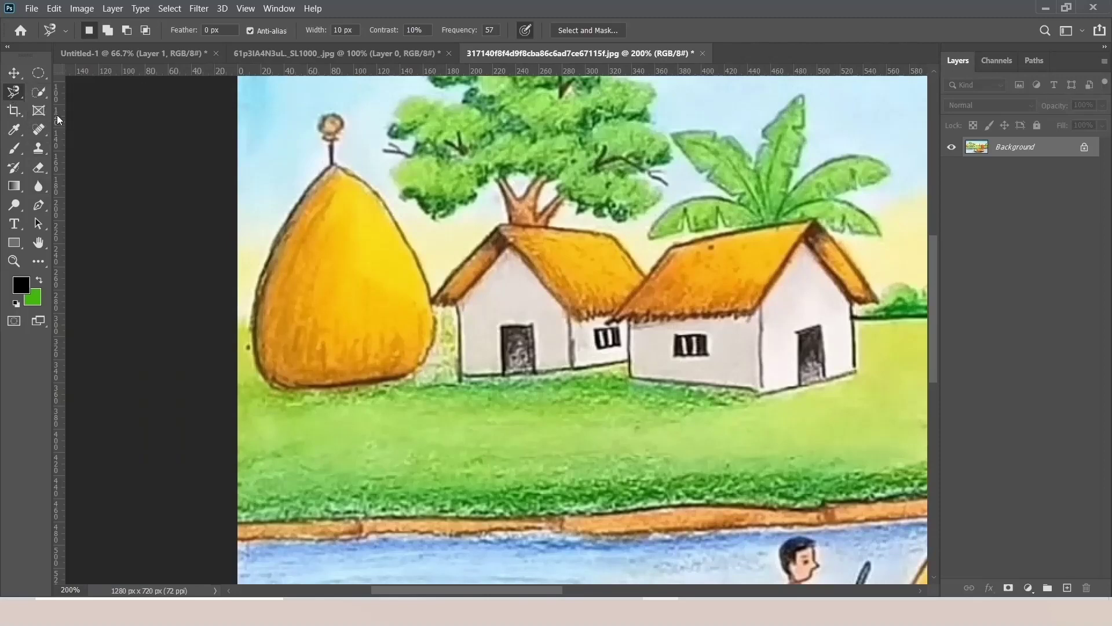
pyautogui.click(323, 168)
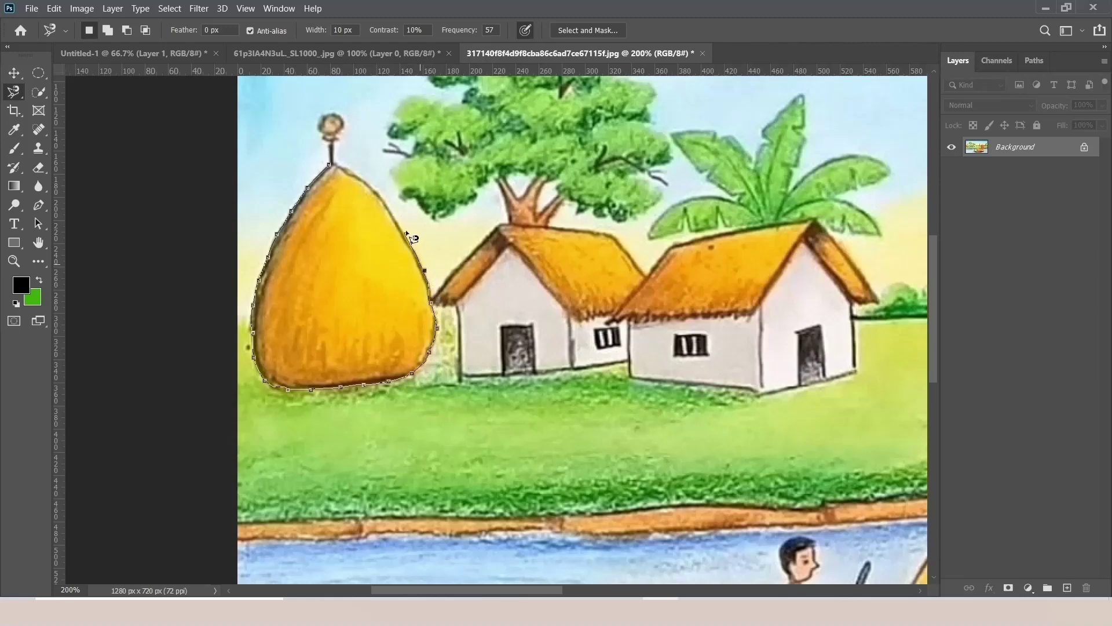
pyautogui.click(332, 165)
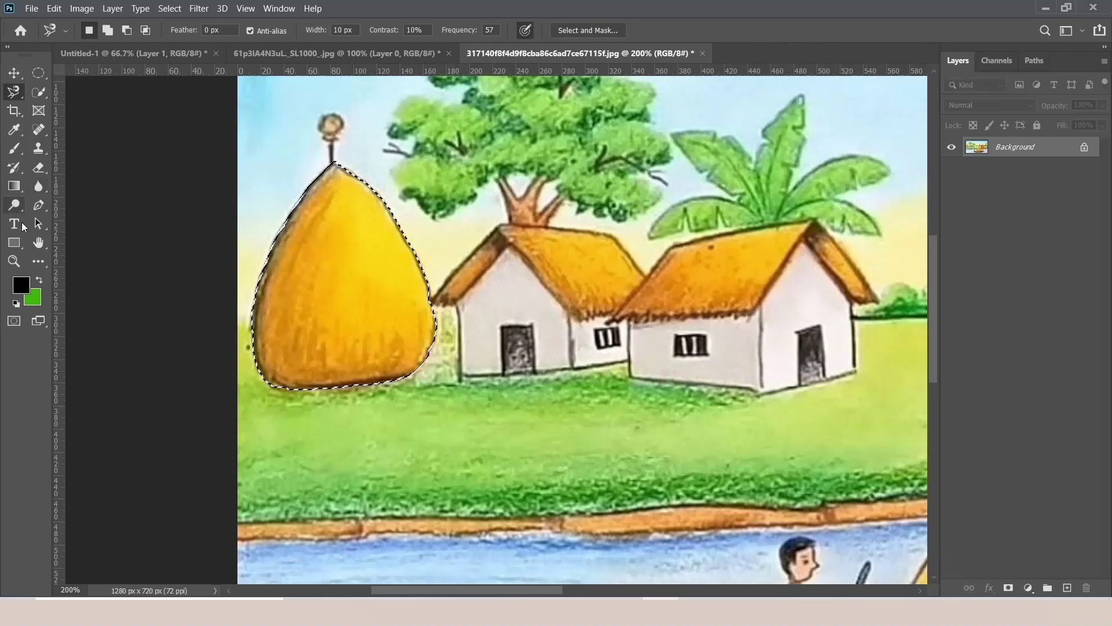
# - Fit the painting on screen, then view it at 100%
pyautogui.click(14, 261)
pyautogui.rightClick(284, 216)
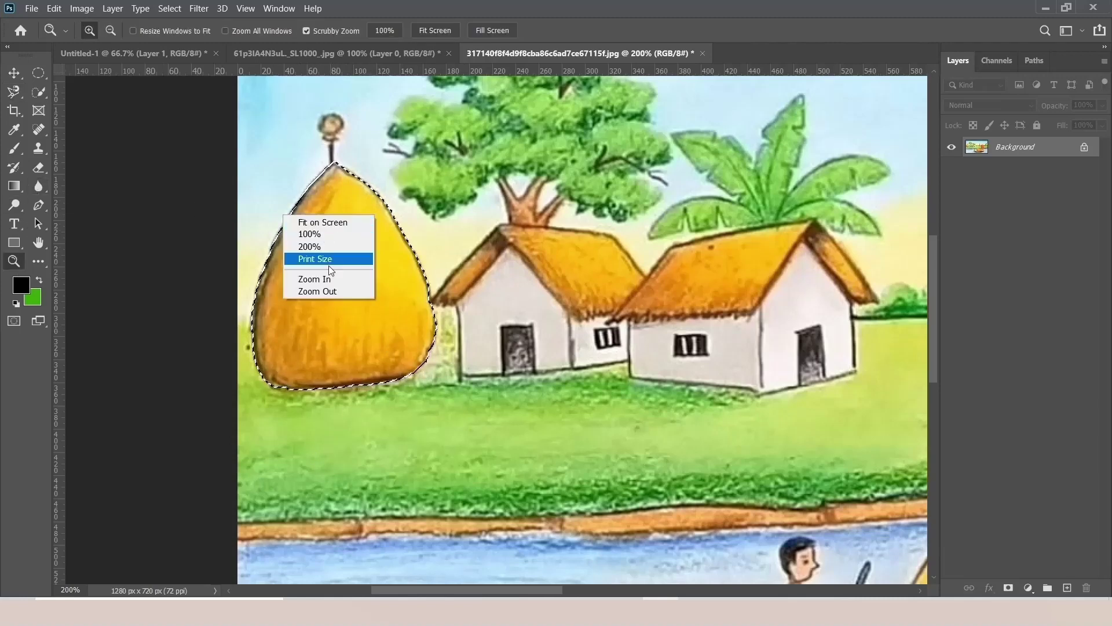
pyautogui.click(323, 223)
pyautogui.rightClick(412, 224)
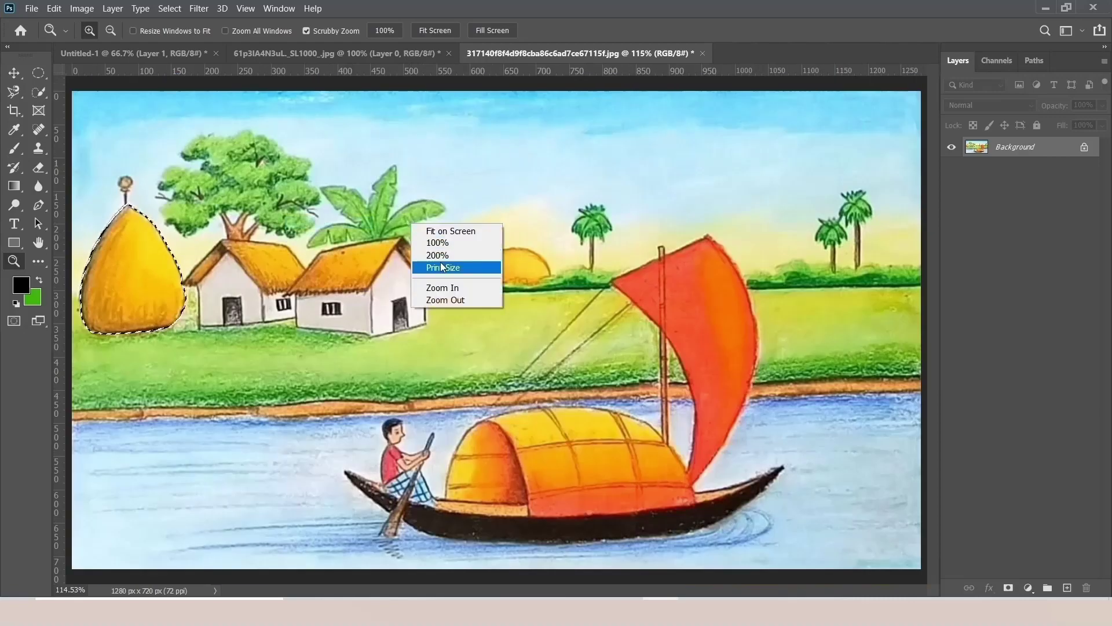
pyautogui.click(445, 299)
# - Drop the haystack selection and zoom in on the sky with Object Selection ready
pyautogui.click(15, 92)
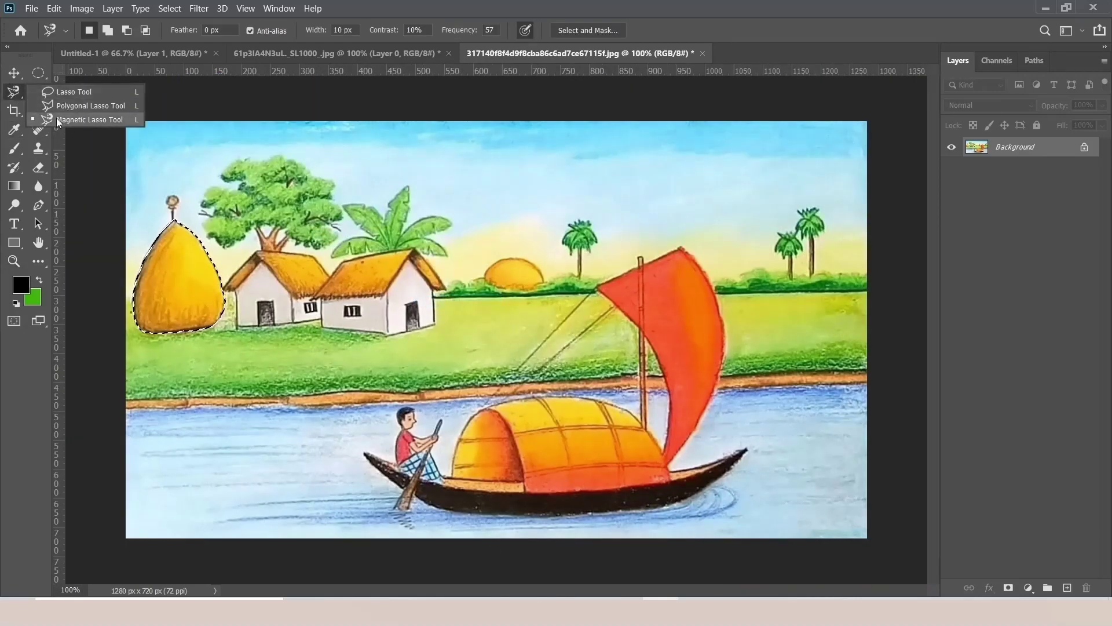
pyautogui.click(57, 119)
pyautogui.click(41, 92)
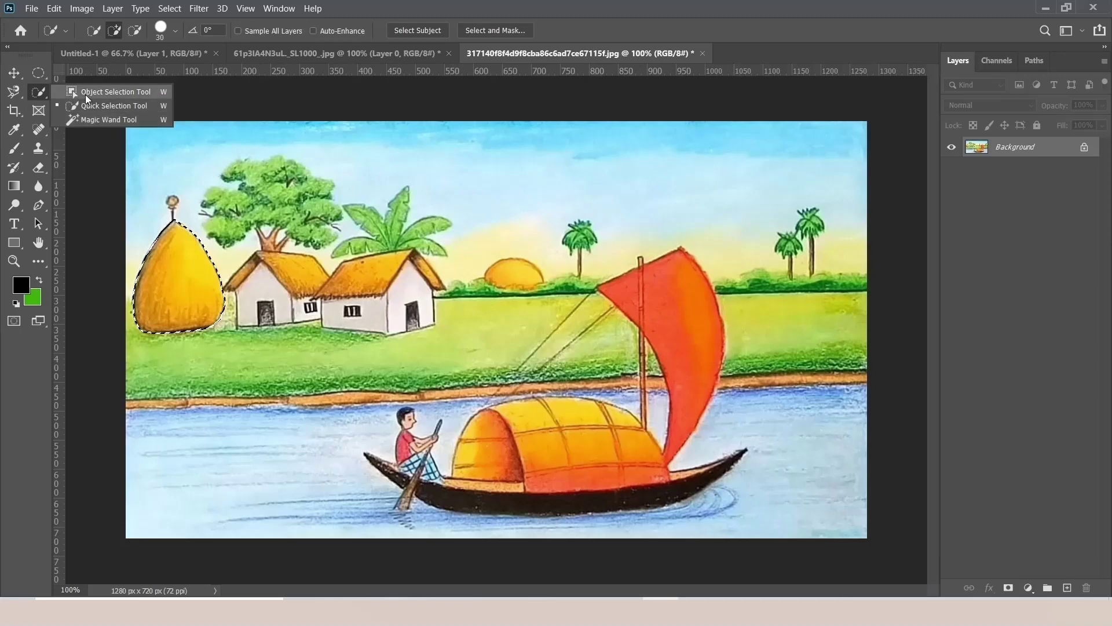
pyautogui.click(110, 93)
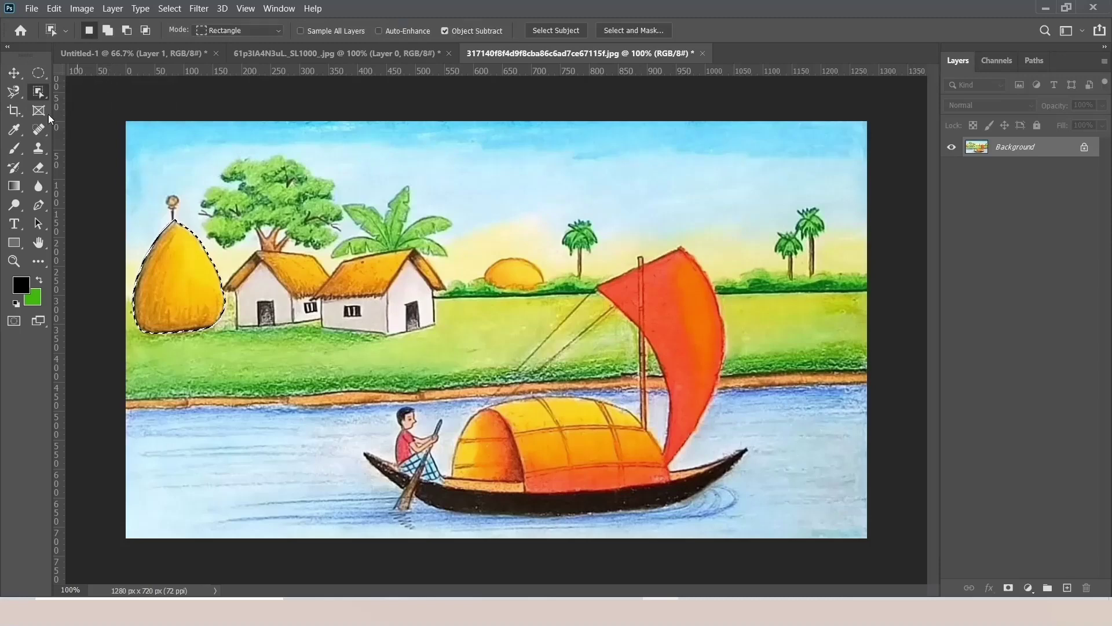
pyautogui.hotkey('ctrl', 'd')
pyautogui.press('z')
pyautogui.click(590, 238)
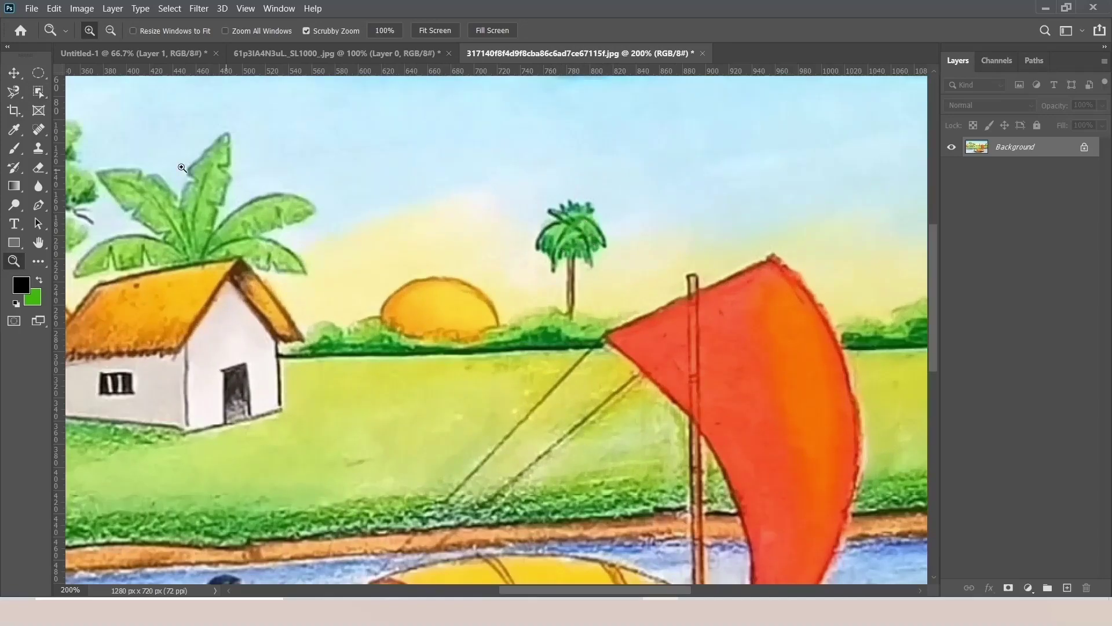
pyautogui.click(40, 94)
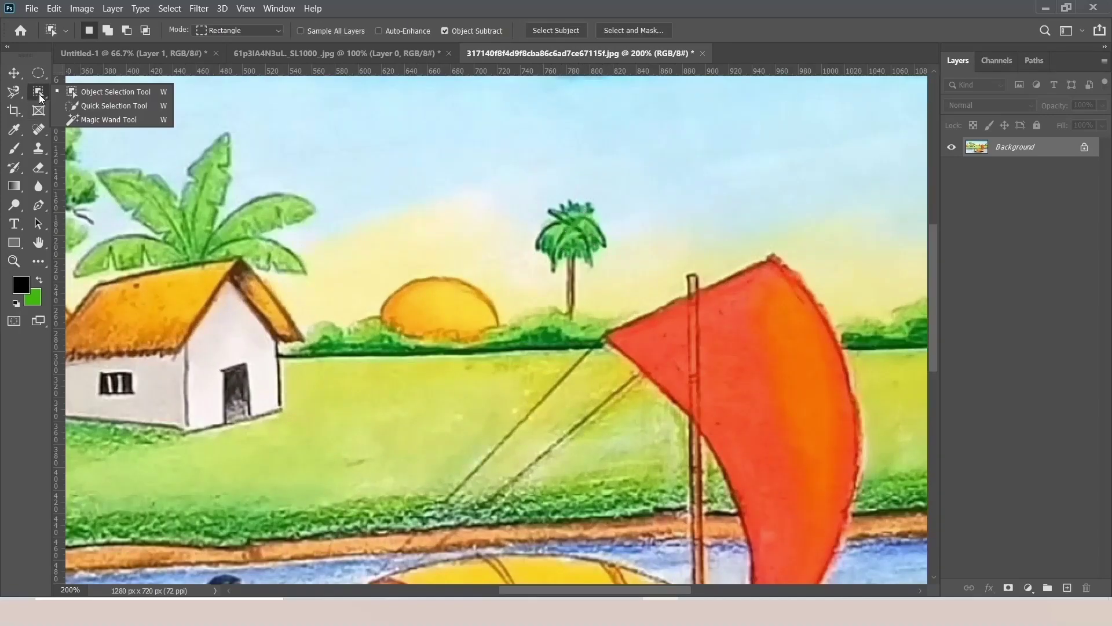
pyautogui.click(89, 93)
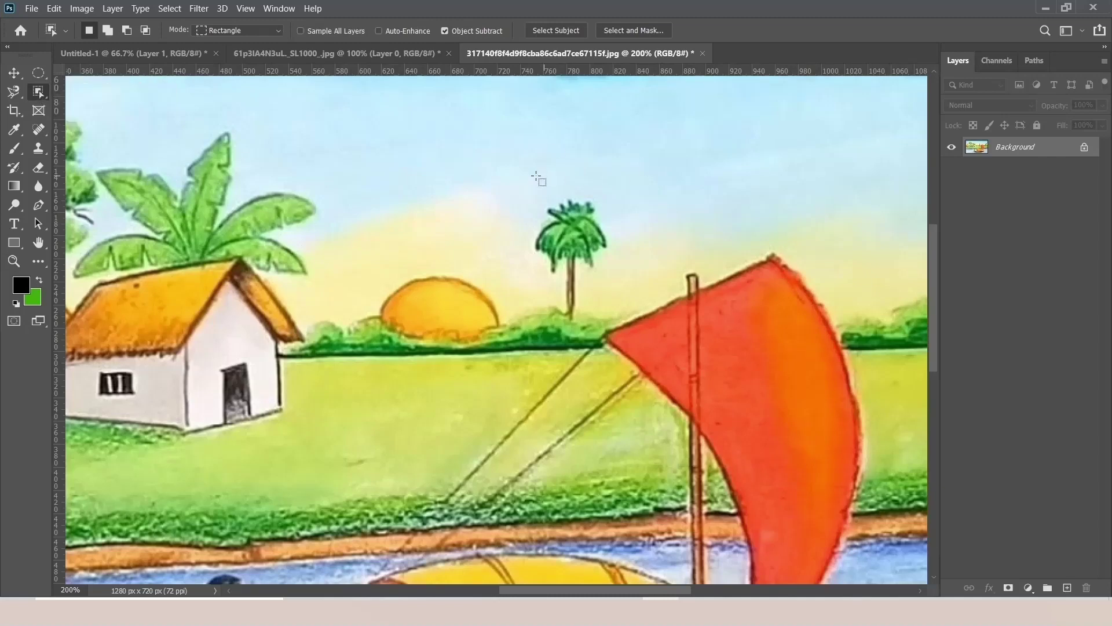
# - Drag Object Selection boxes around the small palm tree and the orange sun
pyautogui.moveTo(523, 186); pyautogui.dragTo(617, 275)
pyautogui.moveTo(372, 265); pyautogui.dragTo(470, 334)
pyautogui.rightClick(40, 91)
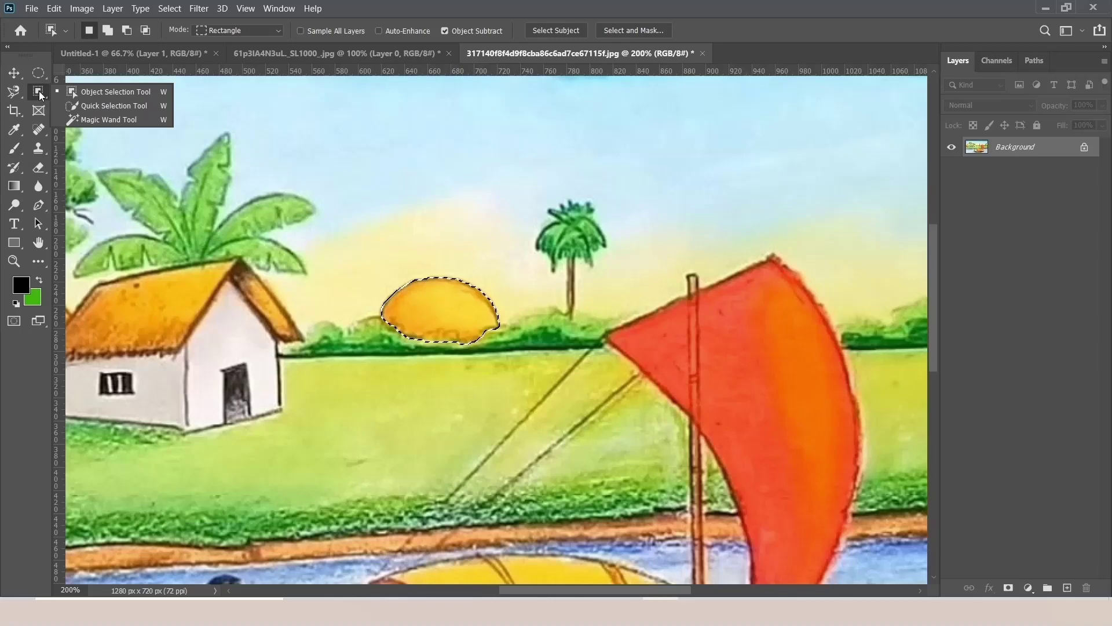
pyautogui.click(36, 91)
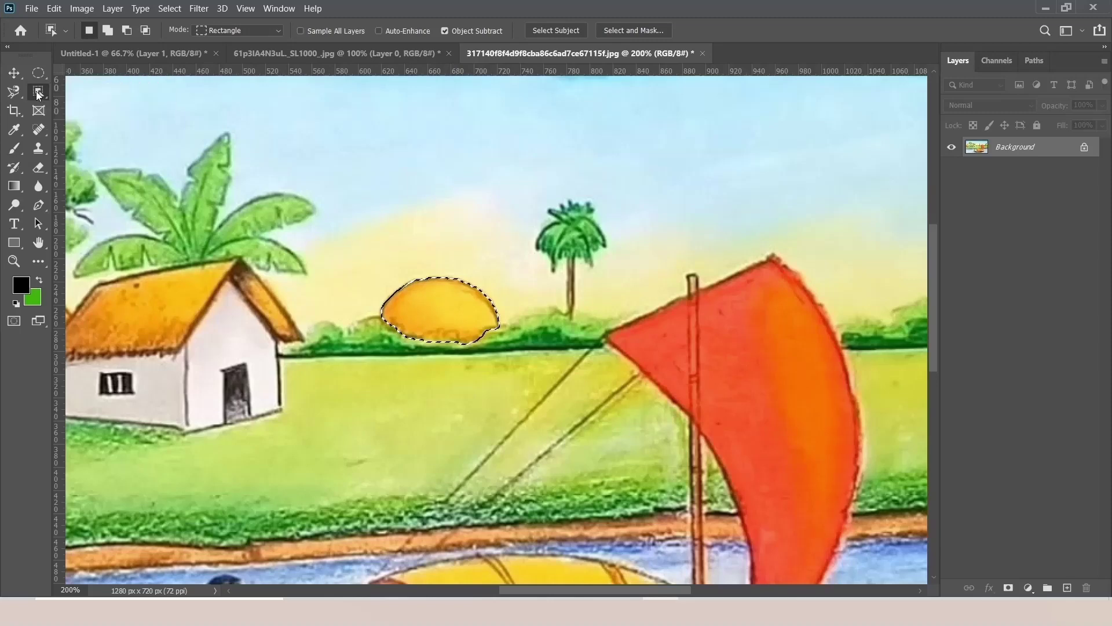
pyautogui.rightClick(41, 92)
pyautogui.click(90, 109)
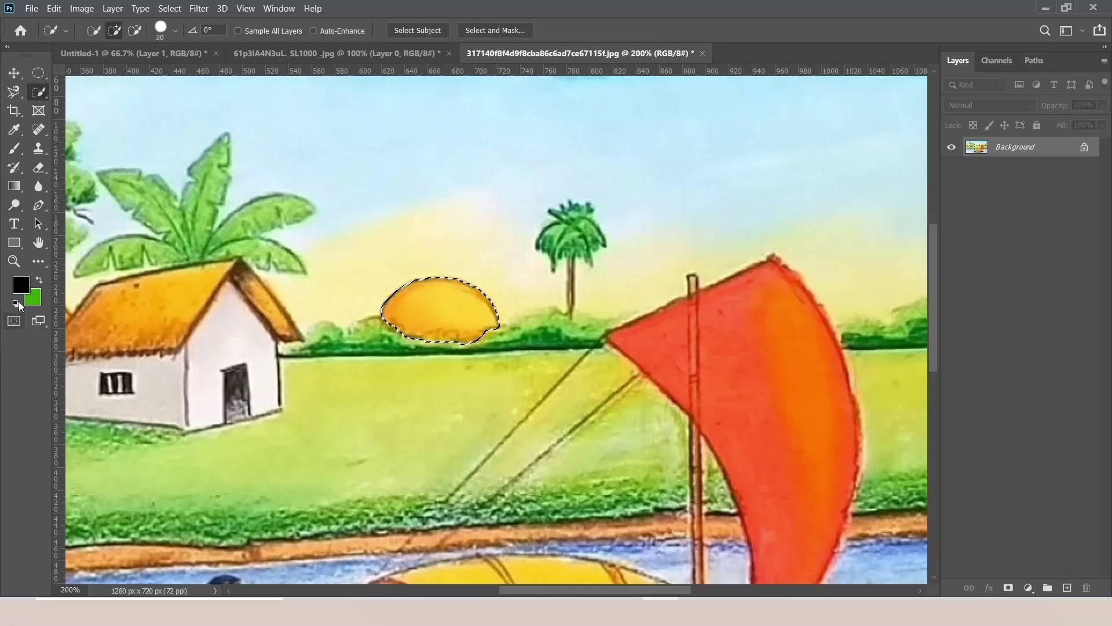
# - Zoom out and Quick Select the red sail, boat canopy and haystack into the selection
pyautogui.click(14, 260)
pyautogui.rightClick(463, 239)
pyautogui.click(509, 312)
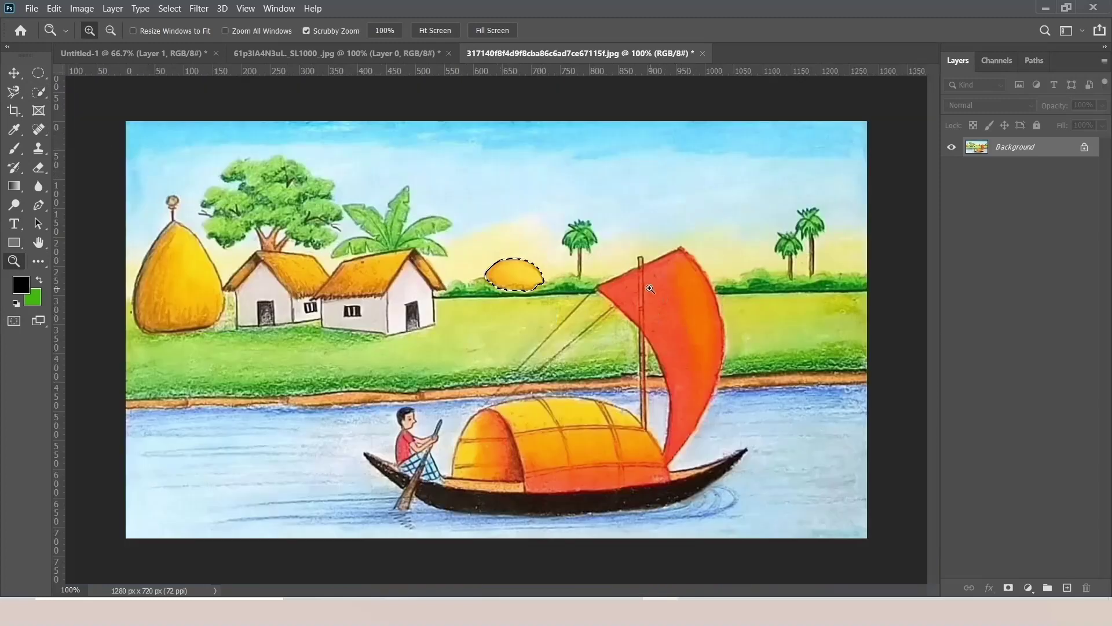
pyautogui.click(39, 94)
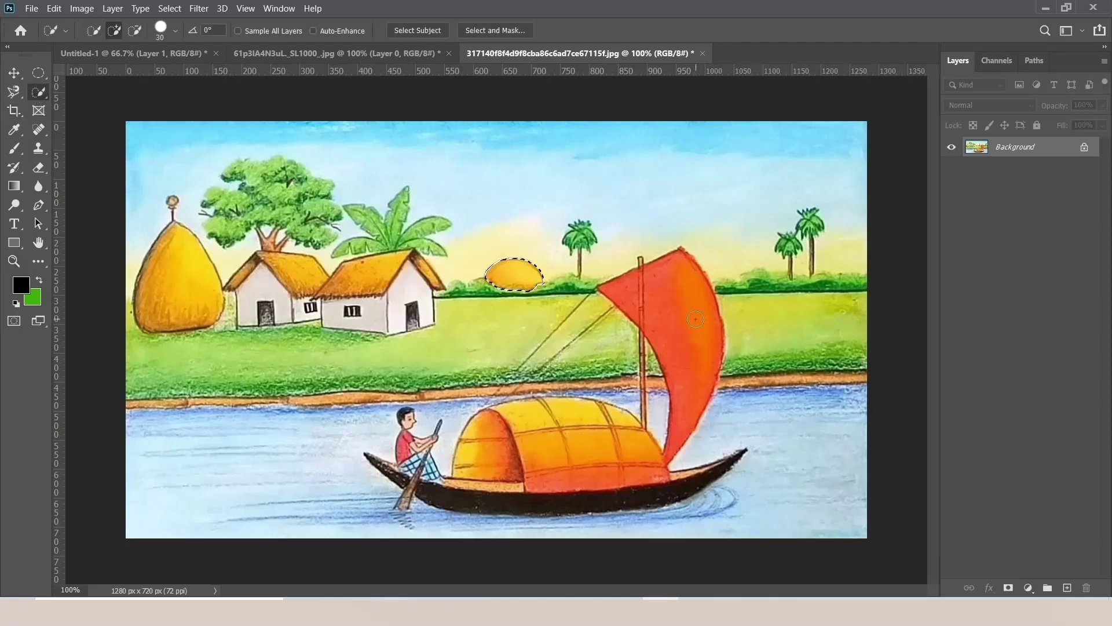
pyautogui.moveTo(695, 319); pyautogui.dragTo(682, 284)
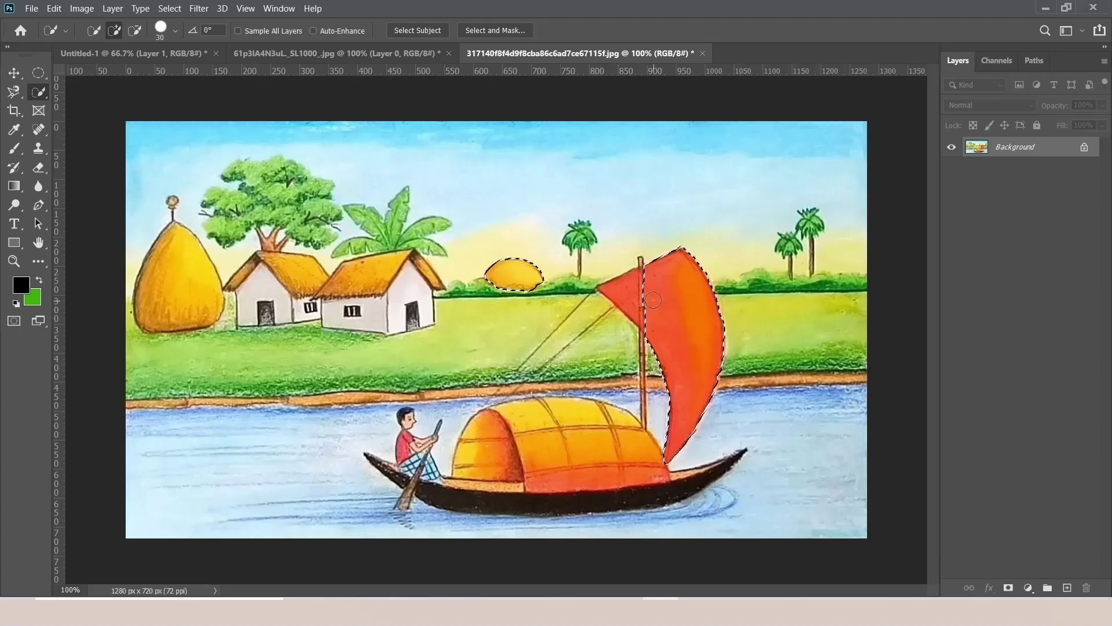
pyautogui.moveTo(655, 299); pyautogui.dragTo(644, 297)
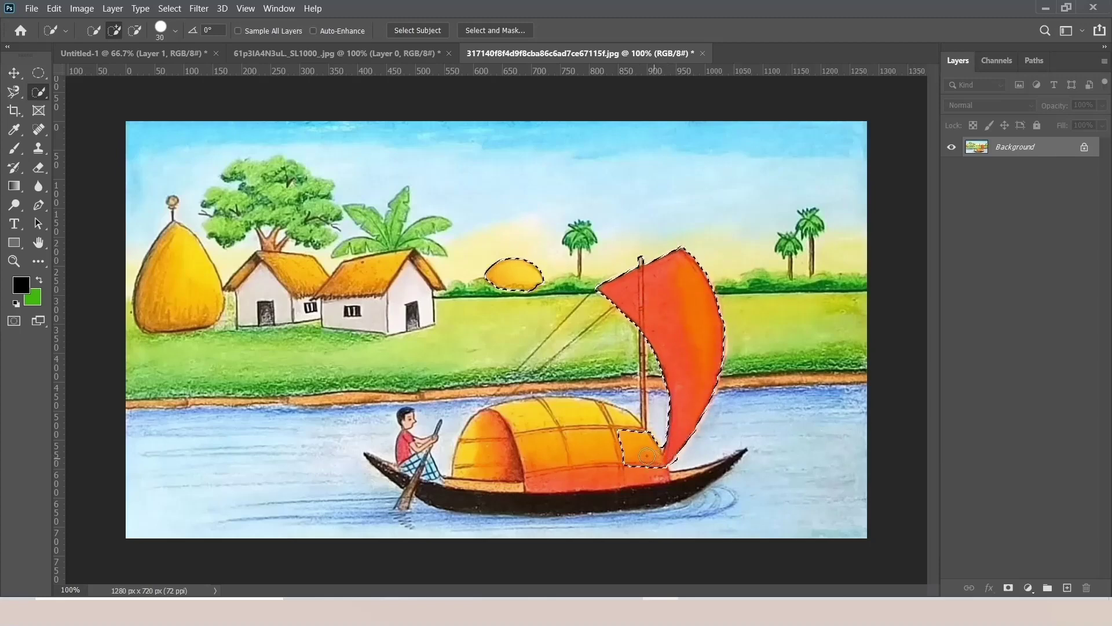
pyautogui.moveTo(629, 455)
pyautogui.mouseDown()
pyautogui.moveTo(620, 424)
pyautogui.moveTo(581, 405)
pyautogui.moveTo(516, 429)
pyautogui.moveTo(527, 417)
pyautogui.mouseUp()
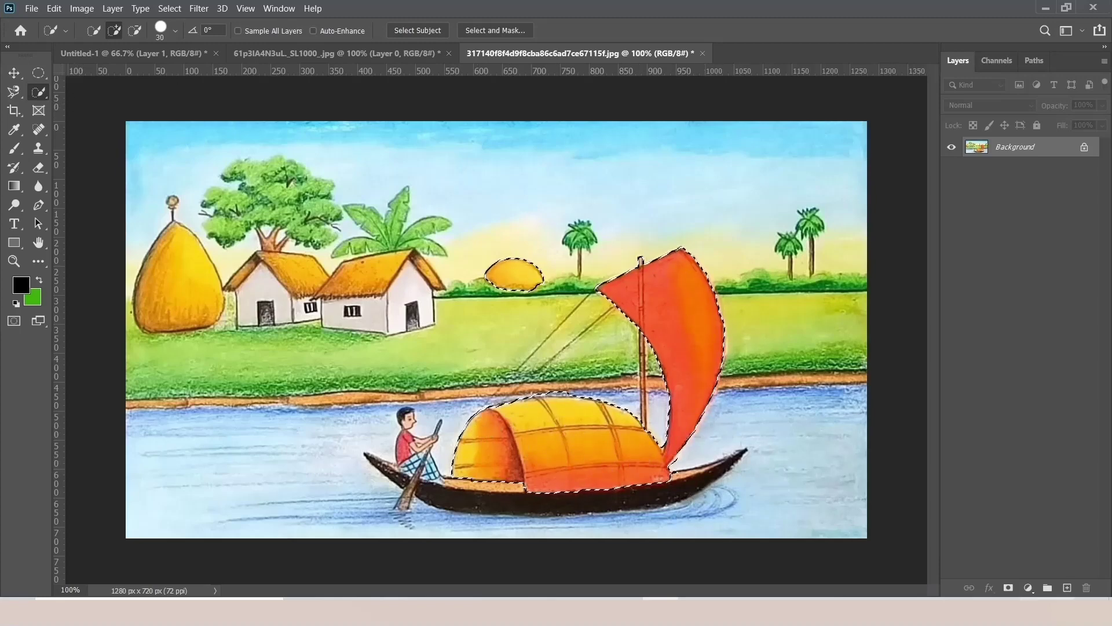
pyautogui.click(180, 296)
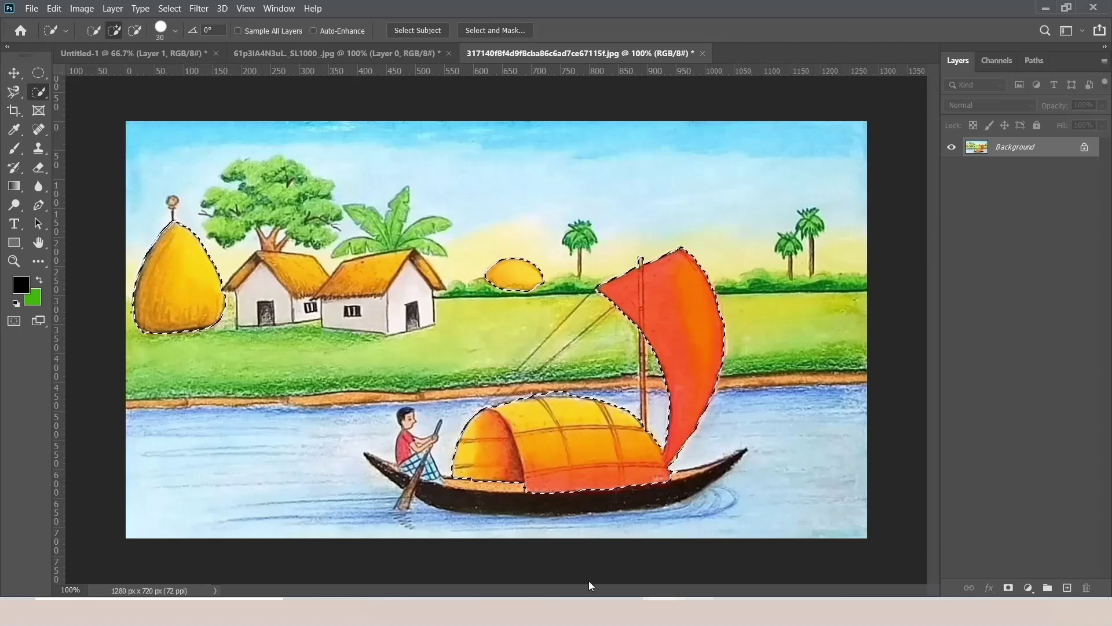
# - Open the 2d.jpg false ceiling plan
pyautogui.rightClick(38, 93)
pyautogui.click(31, 8)
pyautogui.click(48, 36)
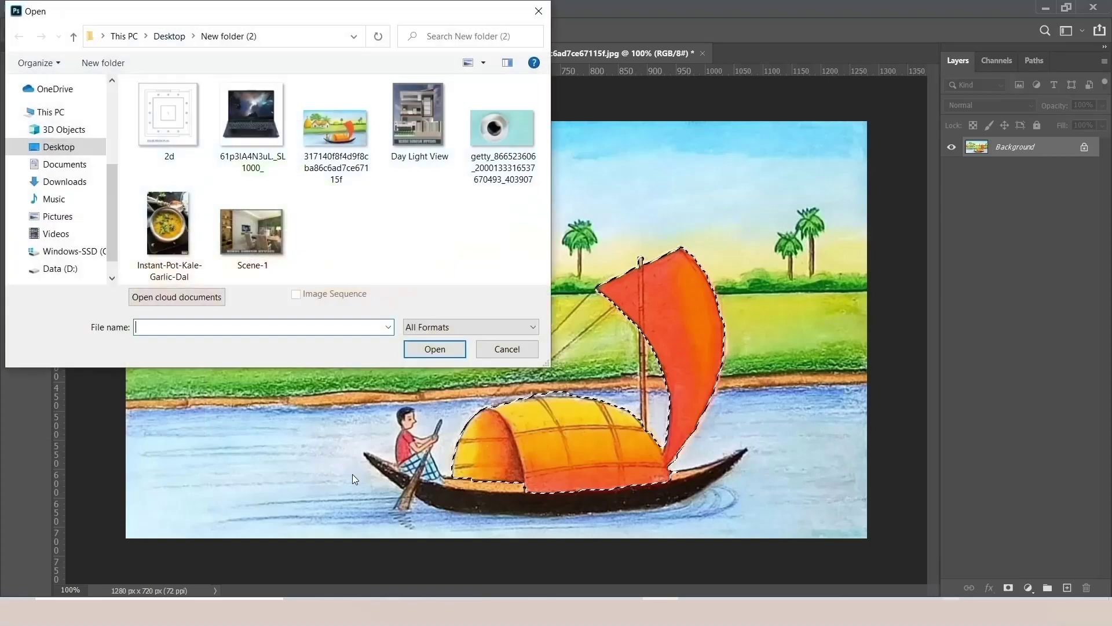
pyautogui.click(178, 125)
pyautogui.doubleClick(179, 125)
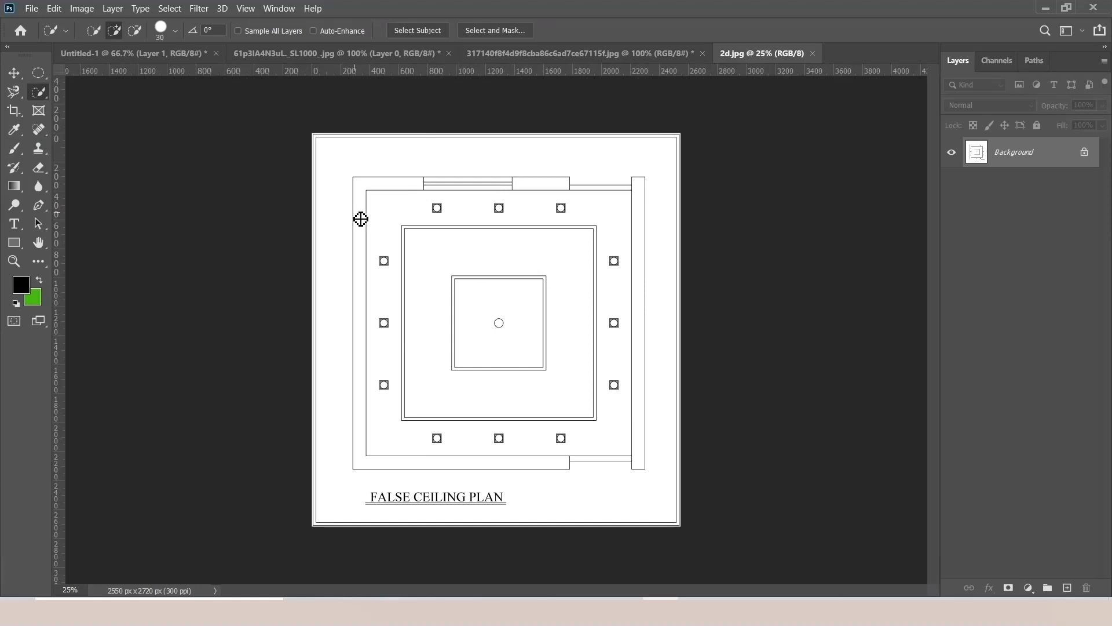
# - Unlock the Background layer into Layer 0, with the Magic Wand ready
pyautogui.rightClick(35, 98)
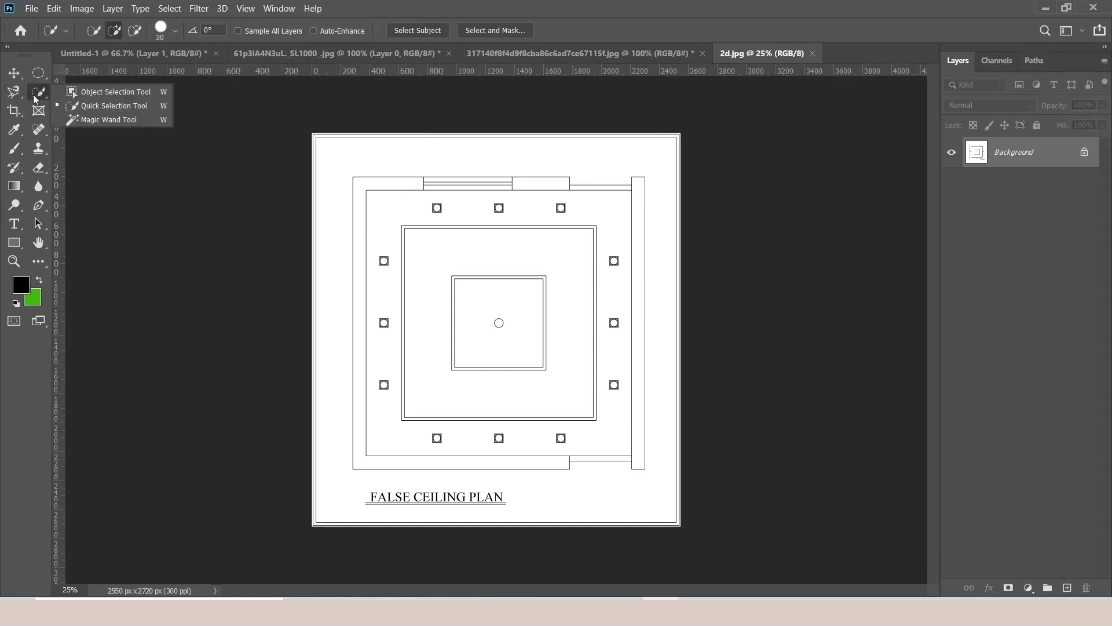
pyautogui.click(74, 119)
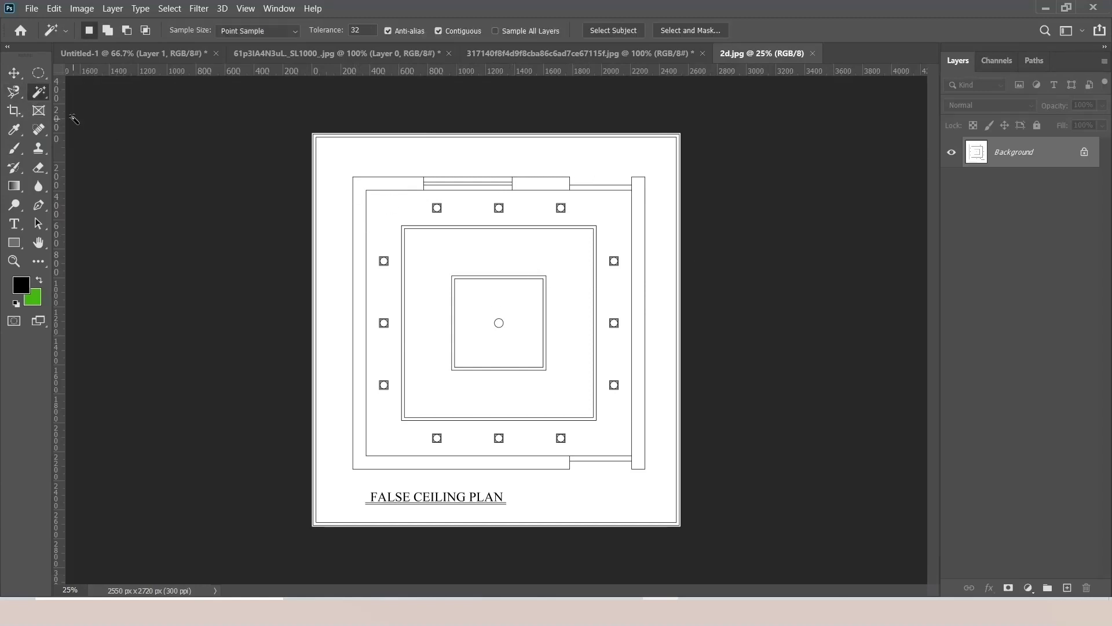
pyautogui.doubleClick(1019, 158)
pyautogui.click(660, 177)
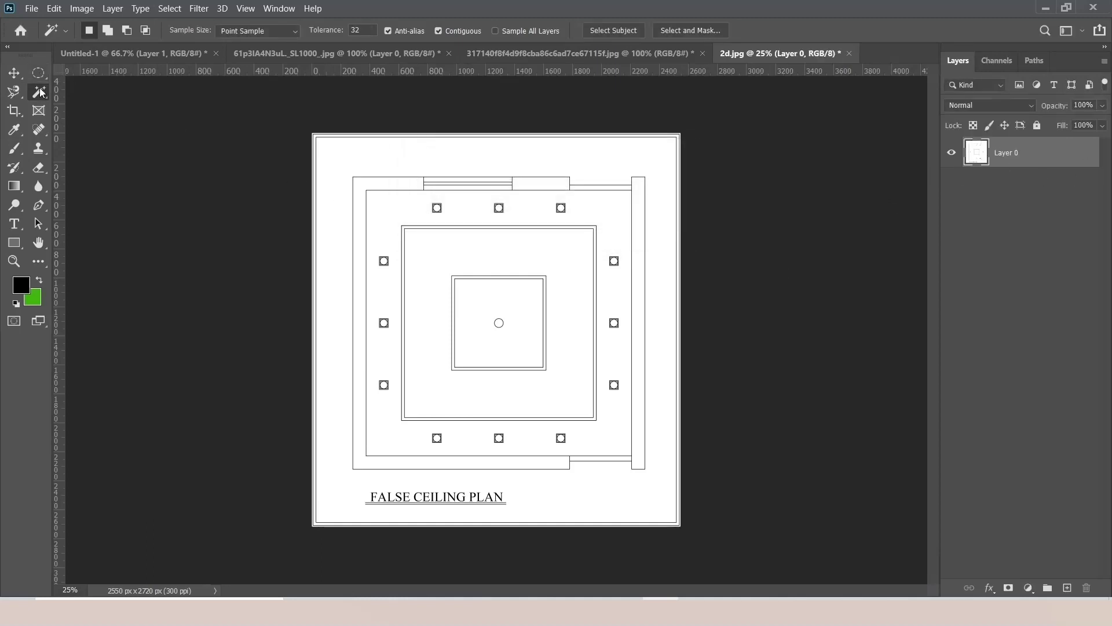
# - Magic Wand-select the outer, top, left-bottom and right wall strips
pyautogui.click(400, 186)
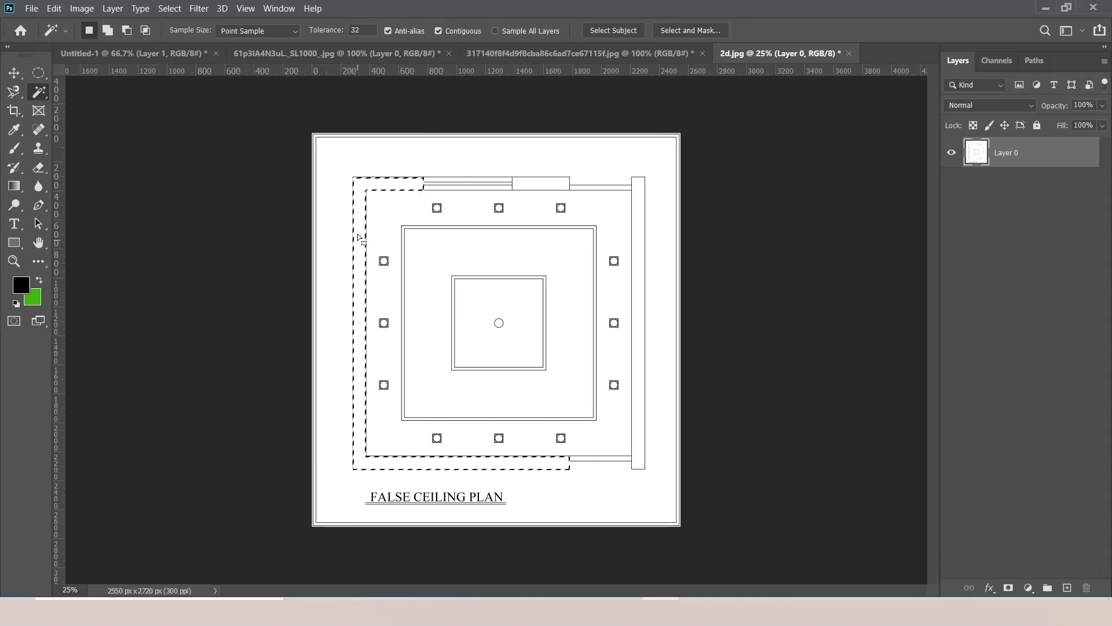
pyautogui.click(532, 186)
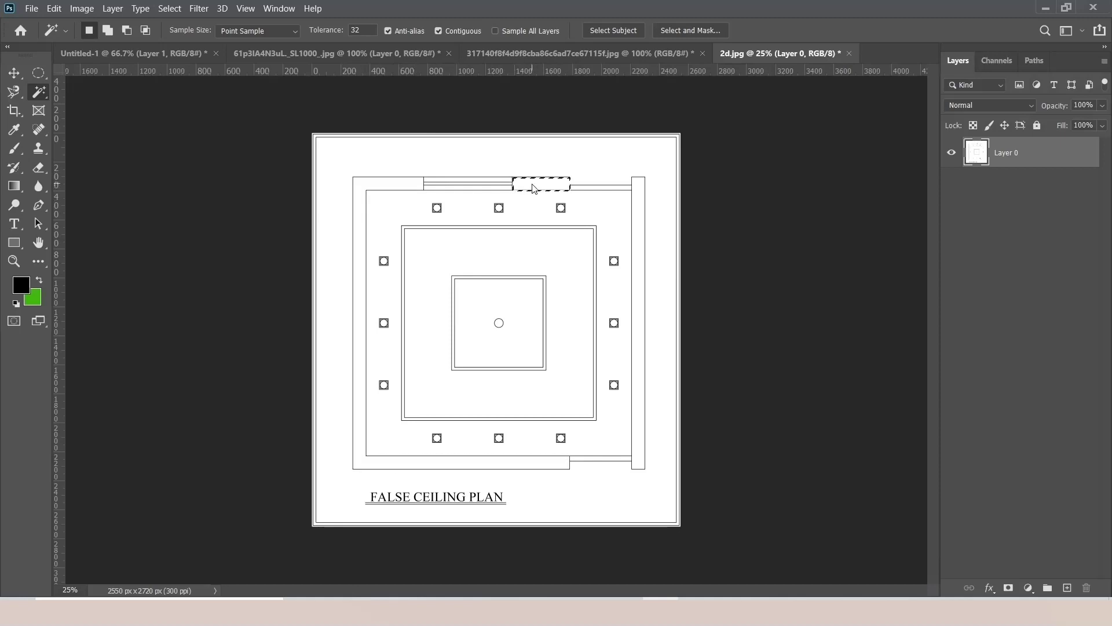
pyautogui.keyDown('shift'); pyautogui.click(406, 186); pyautogui.keyUp('shift')
pyautogui.keyDown('shift'); pyautogui.click(642, 191); pyautogui.keyUp('shift')
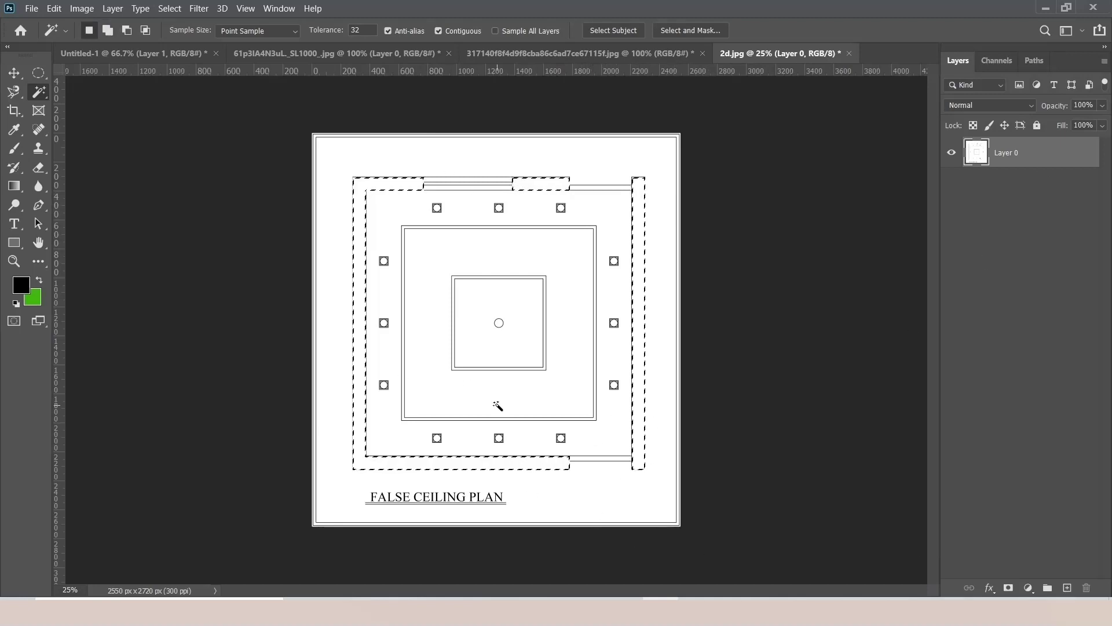
pyautogui.click(849, 53)
# - Discard the plan's changes, then drag the boat's selected pieces around and back into place
pyautogui.click(579, 240)
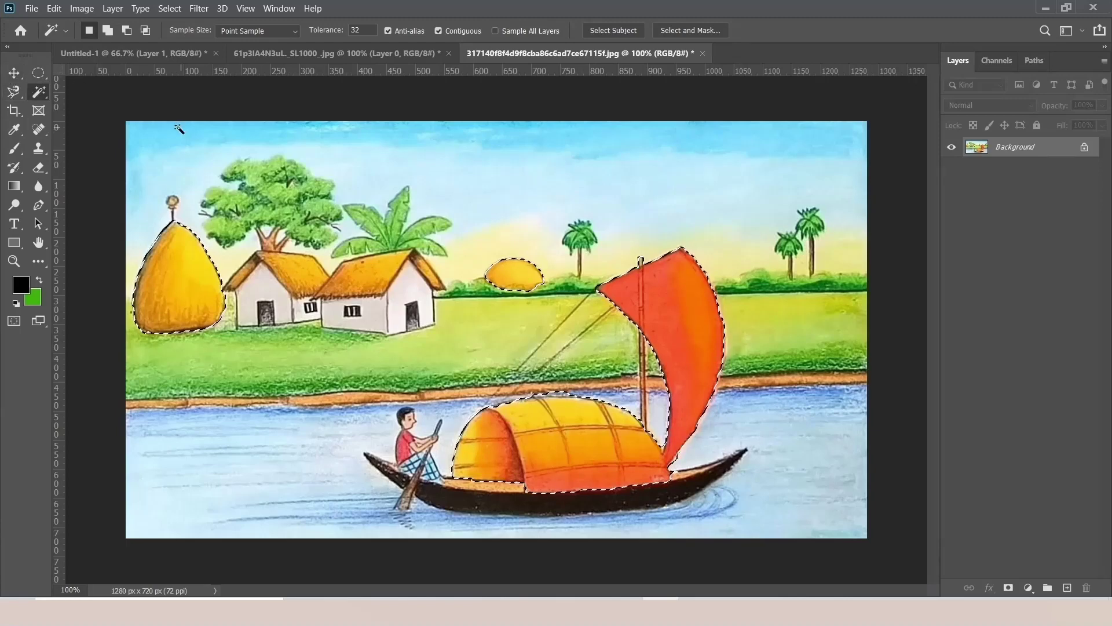
pyautogui.click(14, 73)
pyautogui.moveTo(550, 282); pyautogui.dragTo(517, 278)
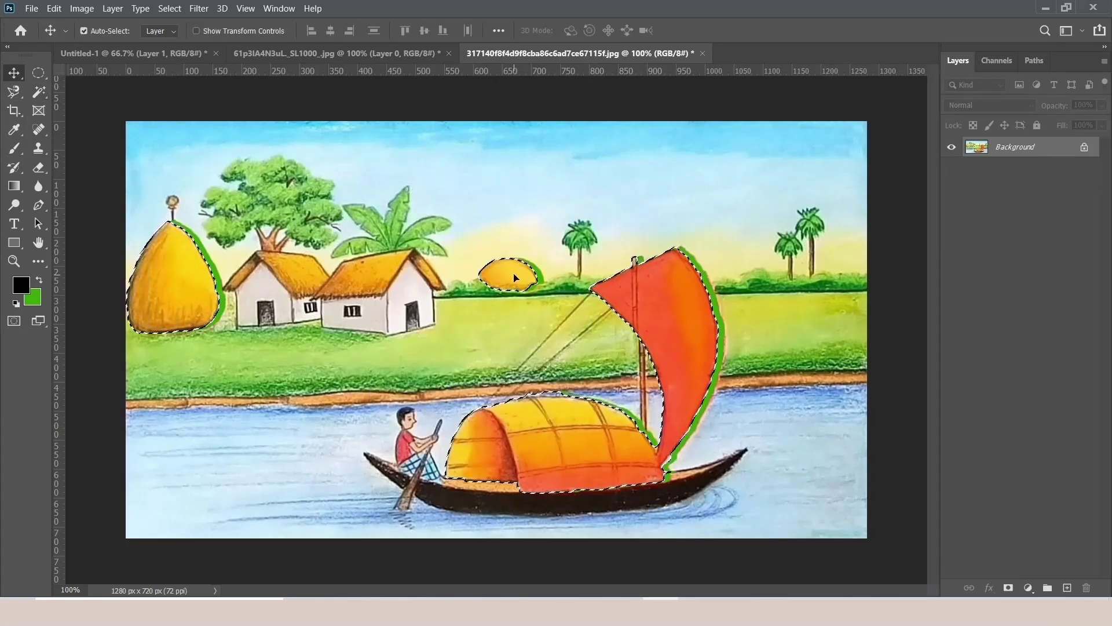
pyautogui.moveTo(517, 278)
pyautogui.mouseDown()
pyautogui.moveTo(501, 265)
pyautogui.moveTo(481, 124)
pyautogui.mouseUp()
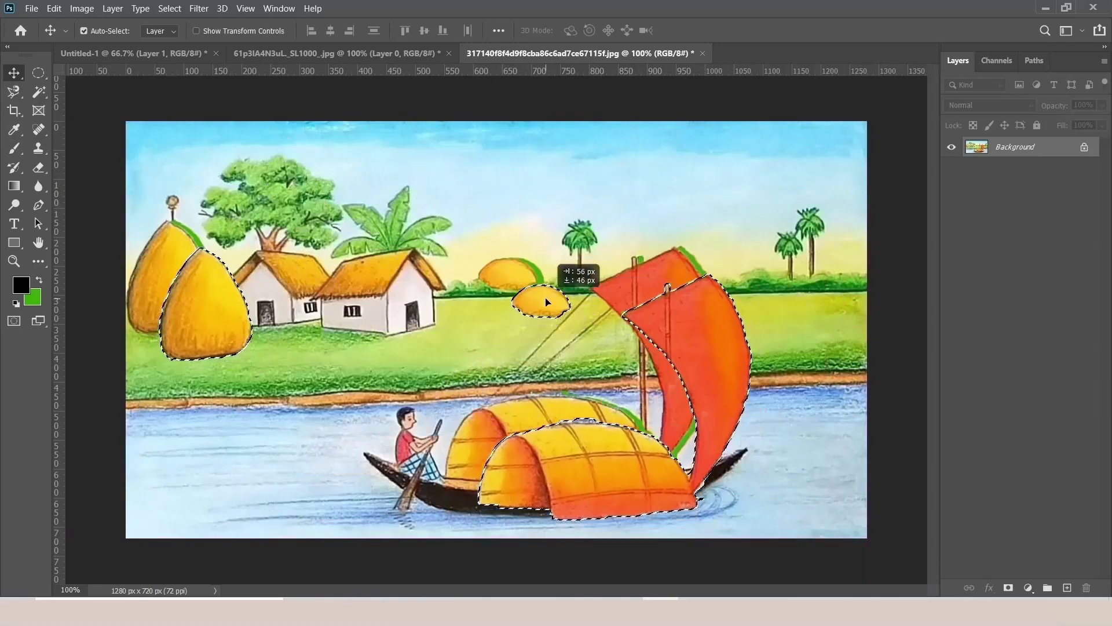
pyautogui.moveTo(481, 124); pyautogui.dragTo(547, 295)
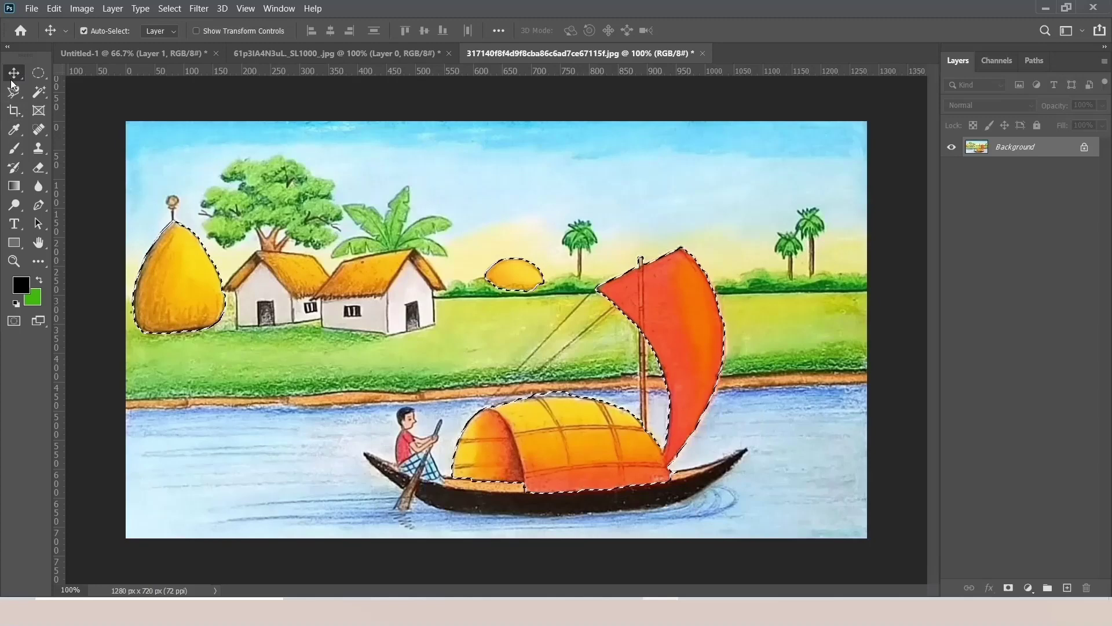
# - Try the Elliptical Marquee and Crop tools, then close the boat painting unsaved
pyautogui.click(40, 71)
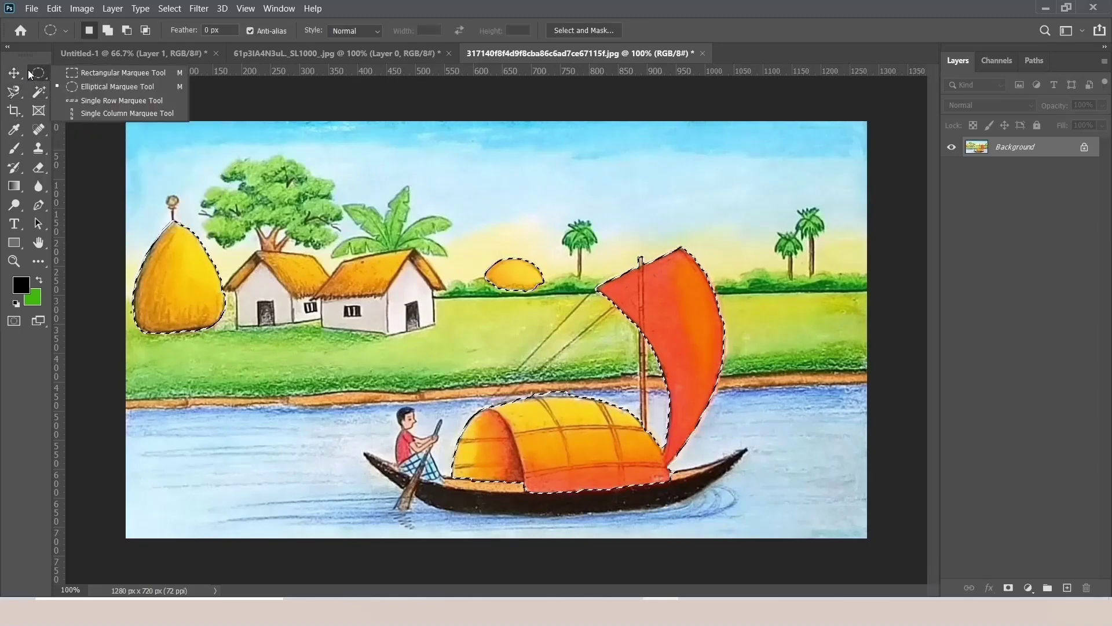
pyautogui.click(35, 71)
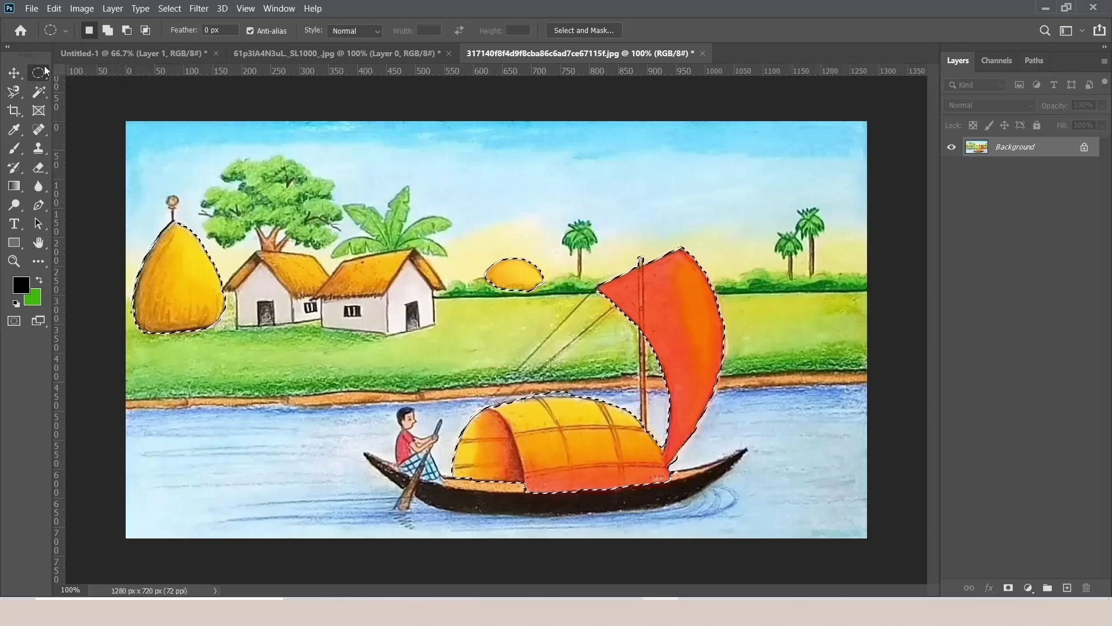
pyautogui.click(13, 112)
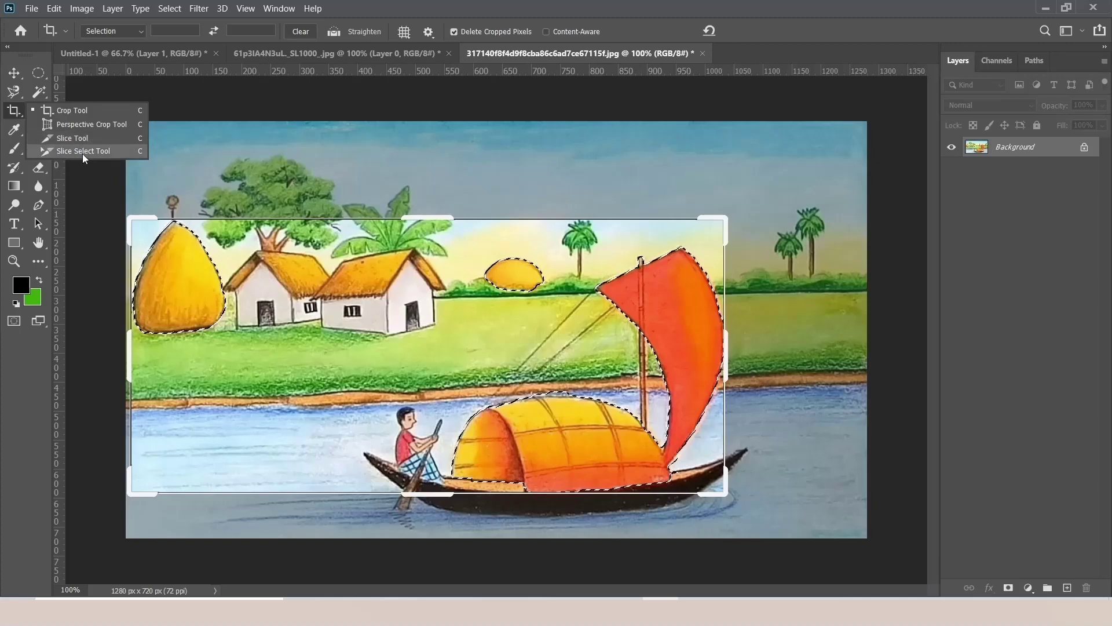
pyautogui.click(52, 111)
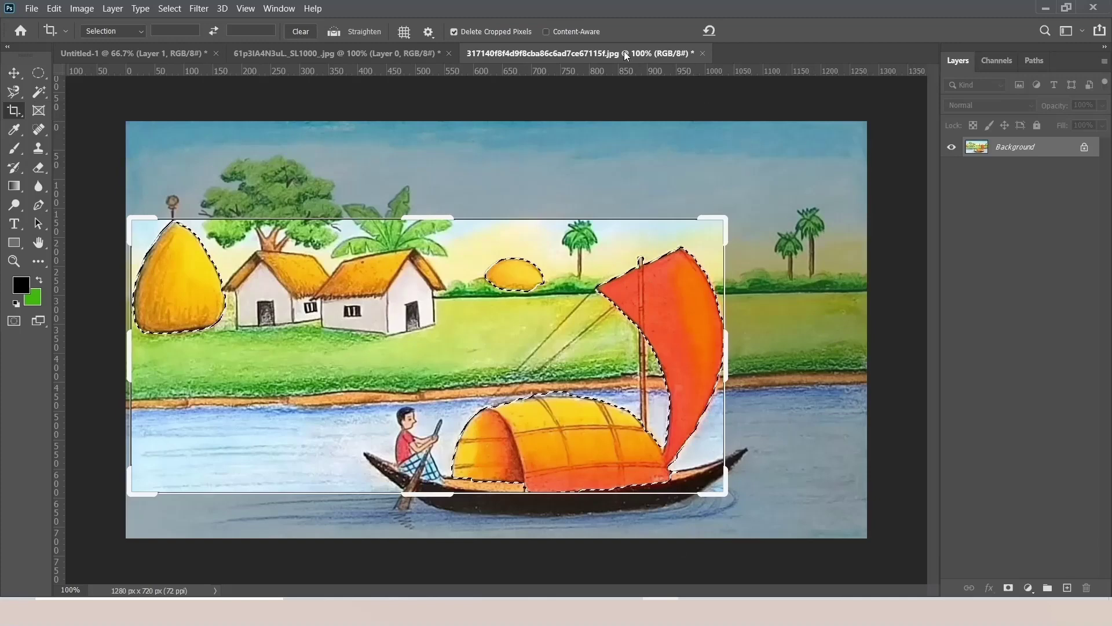
pyautogui.click(702, 54)
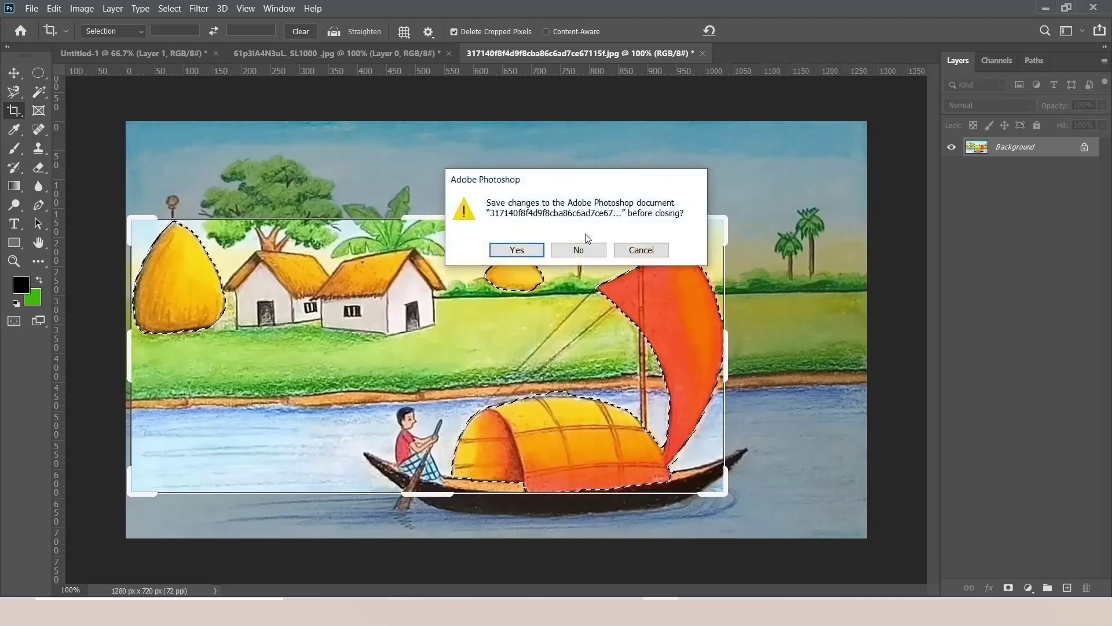
pyautogui.click(578, 249)
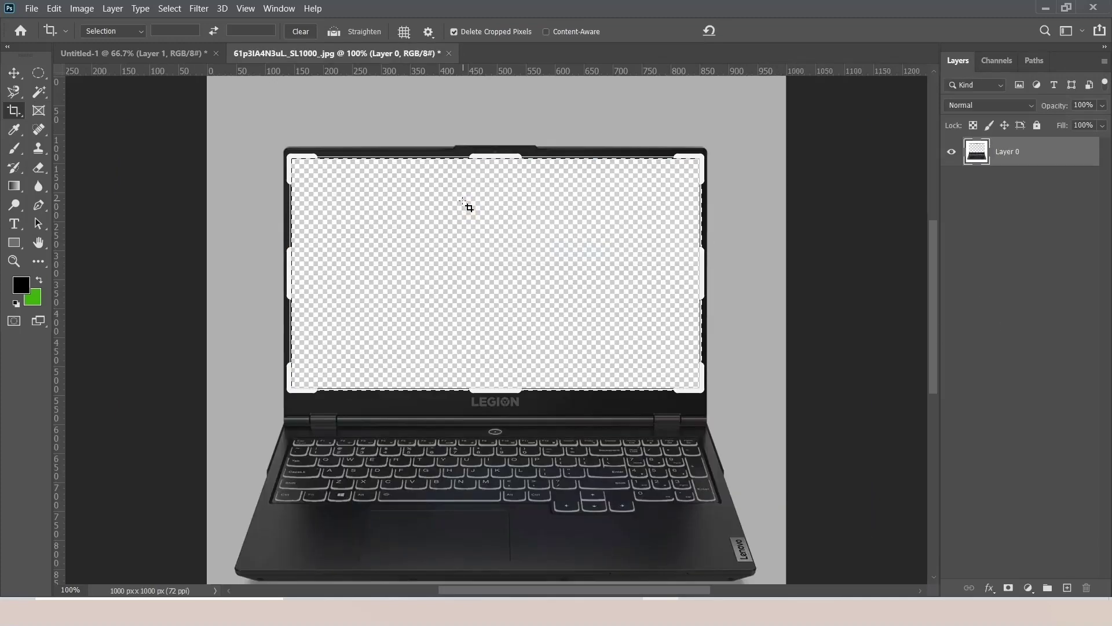
pyautogui.click(31, 8)
# - Open Scene-1.jpg from the Open dialog
pyautogui.click(29, 34)
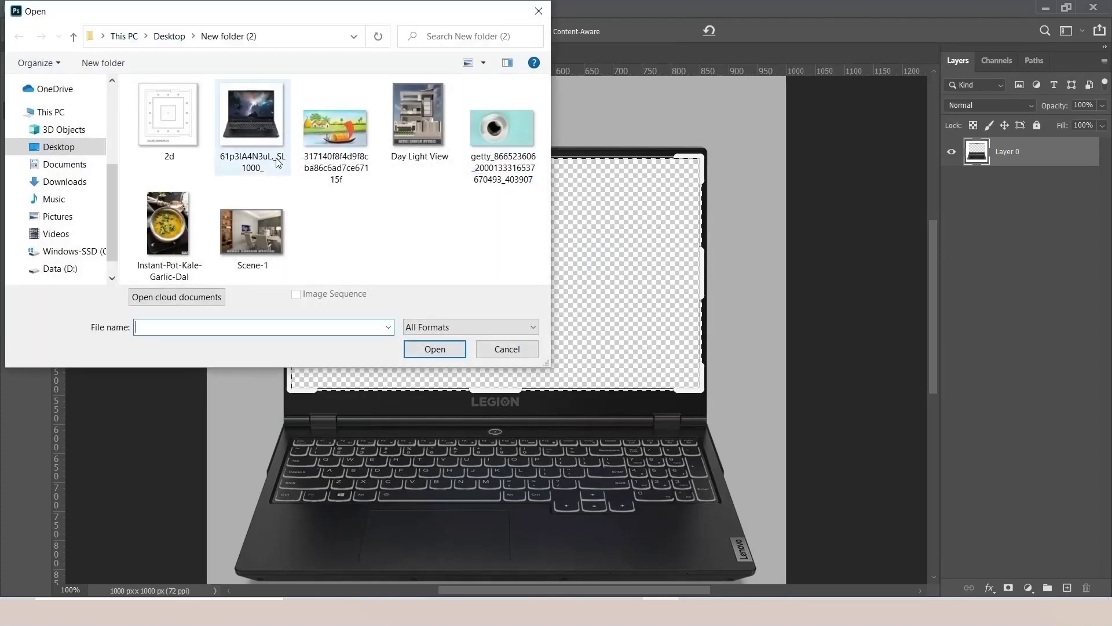
pyautogui.click(281, 225)
pyautogui.doubleClick(258, 232)
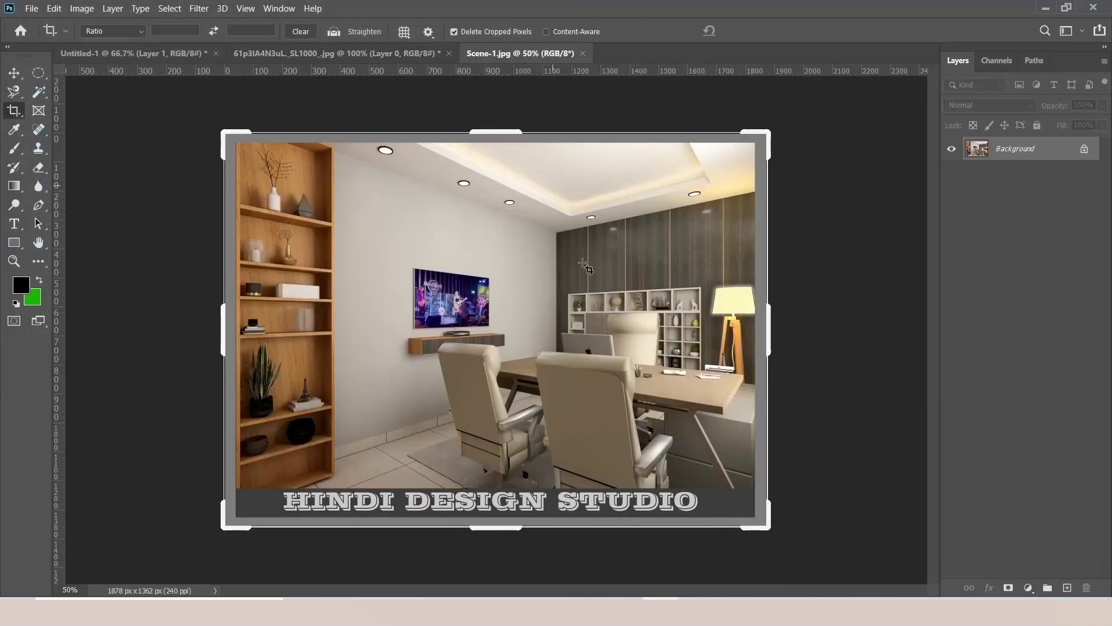
pyautogui.press('m')
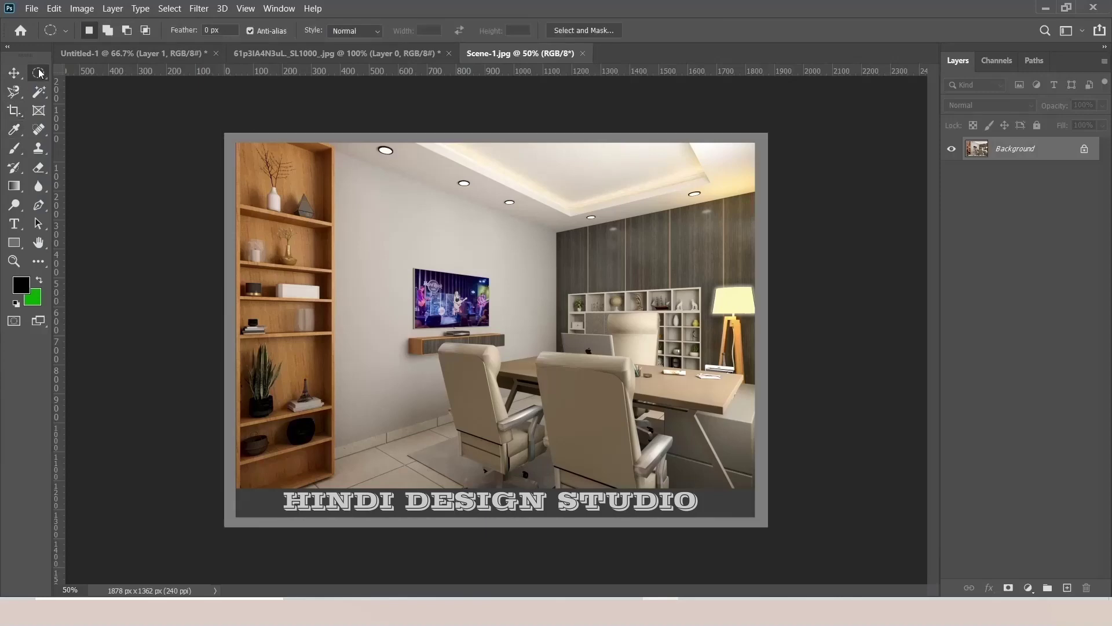
# - Zoom in, draw a Rectangular Marquee around the TV screen, then deselect it
pyautogui.click(13, 261)
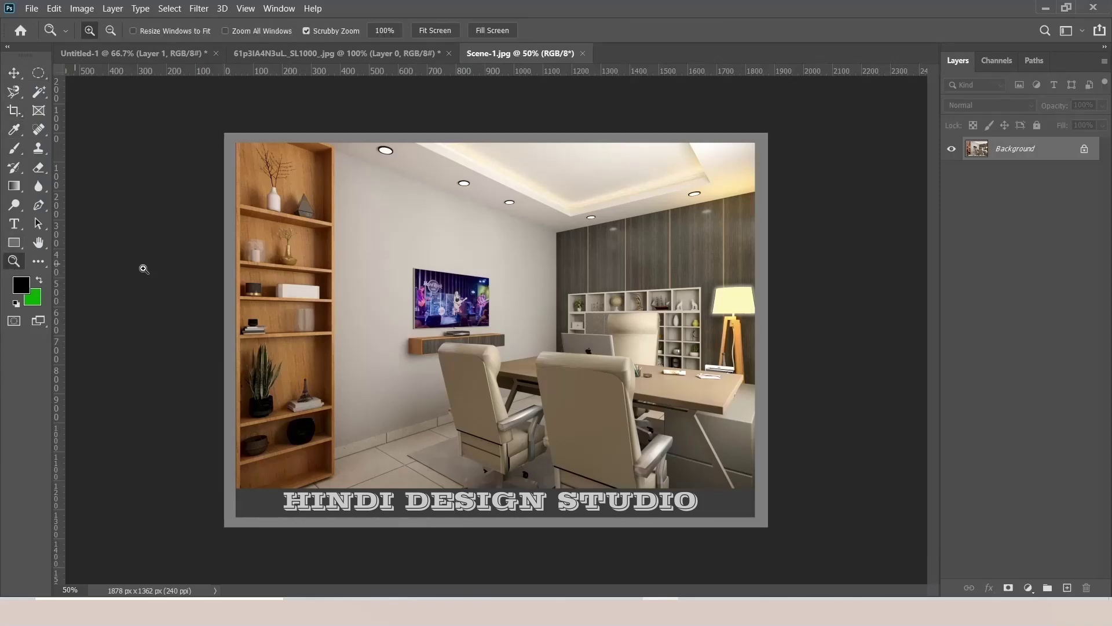
pyautogui.click(454, 280)
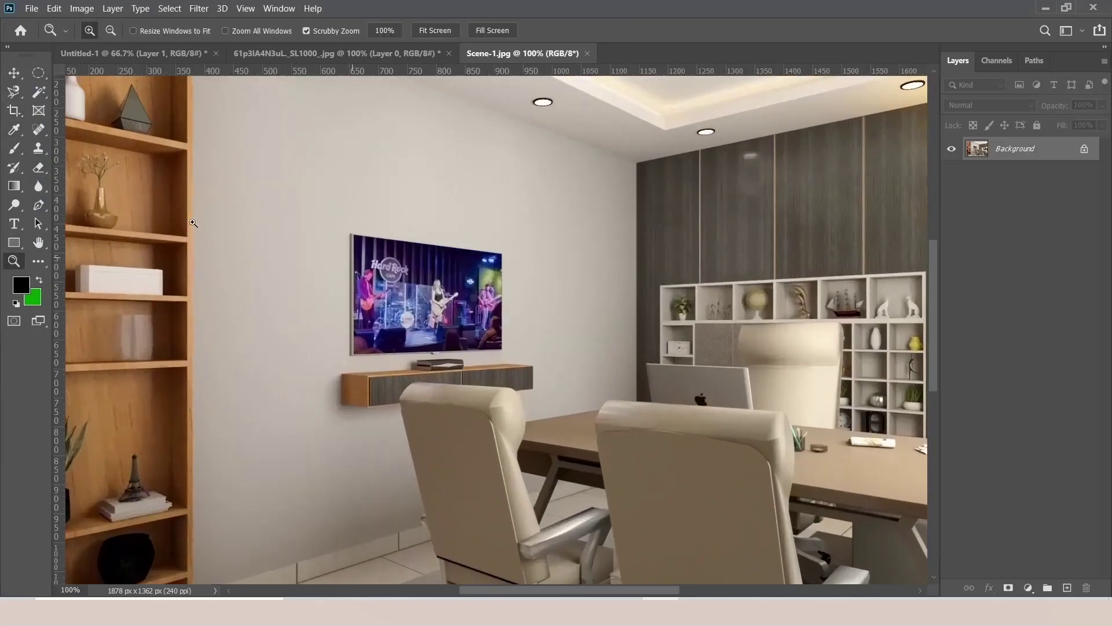
pyautogui.click(37, 80)
pyautogui.click(119, 72)
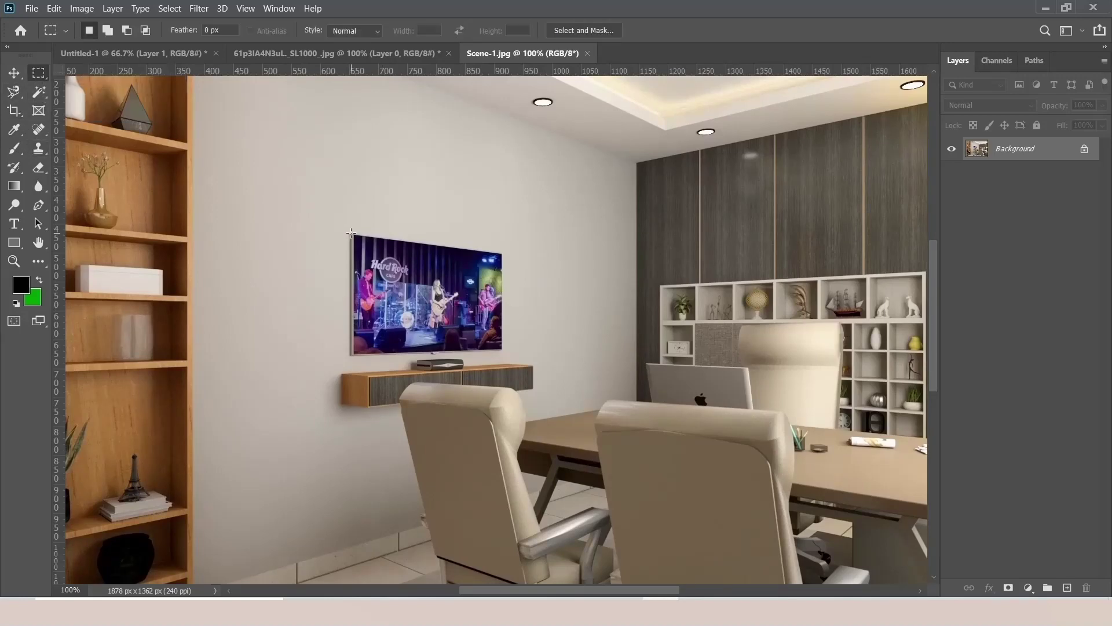
pyautogui.moveTo(354, 236); pyautogui.dragTo(505, 349)
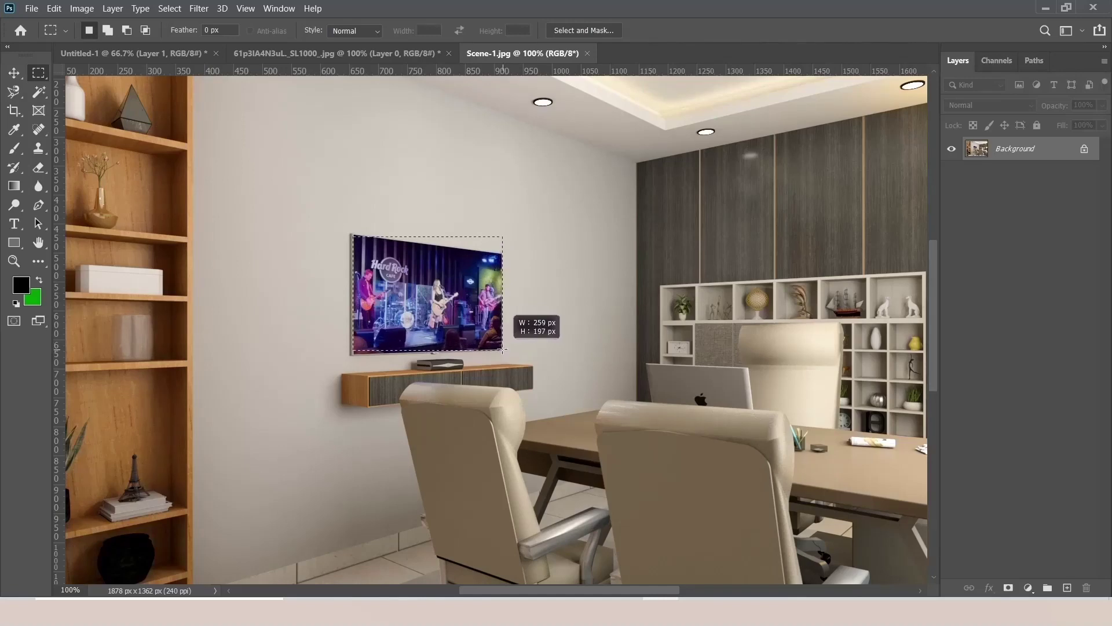
pyautogui.moveTo(505, 349); pyautogui.dragTo(504, 351)
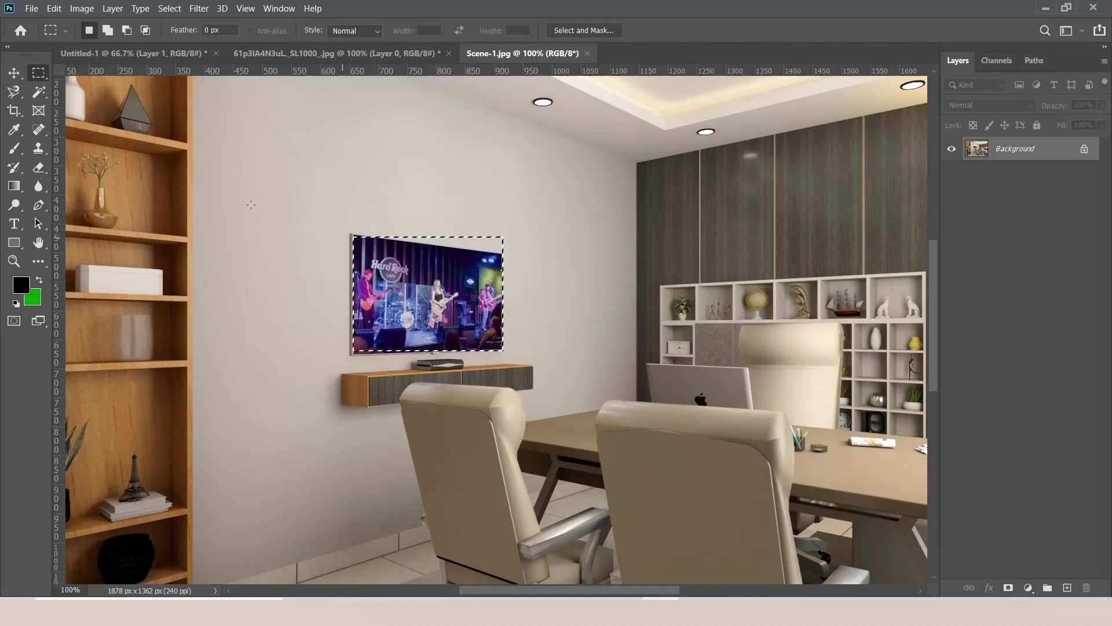
pyautogui.hotkey('ctrl', 'd')
# - Zoom in closer on the TV with the Perspective Crop Tool selected
pyautogui.click(14, 110)
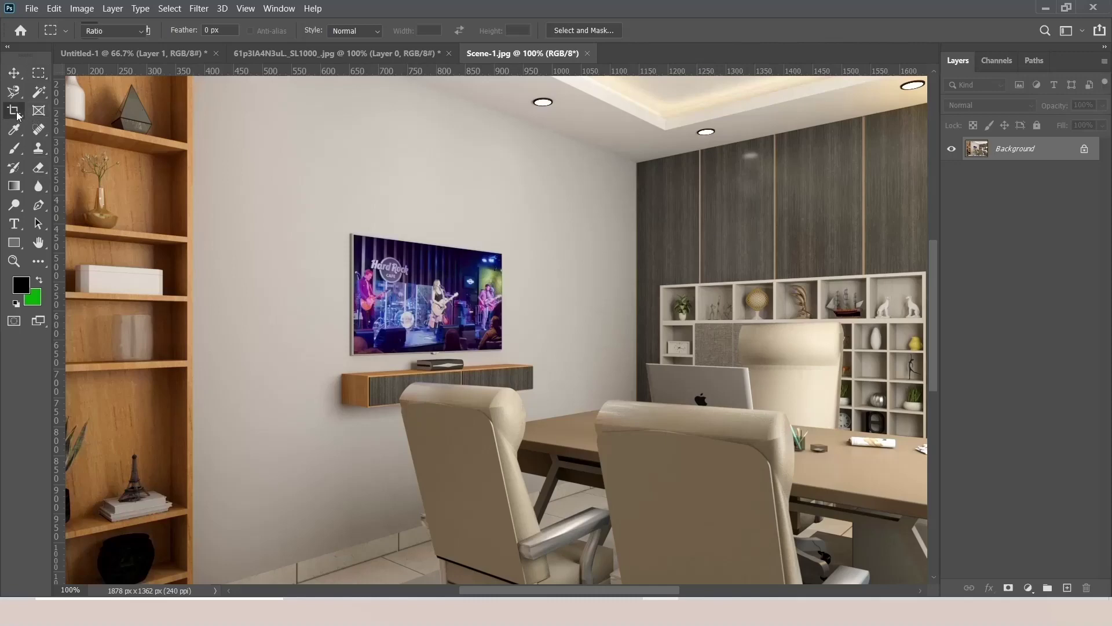
pyautogui.click(76, 125)
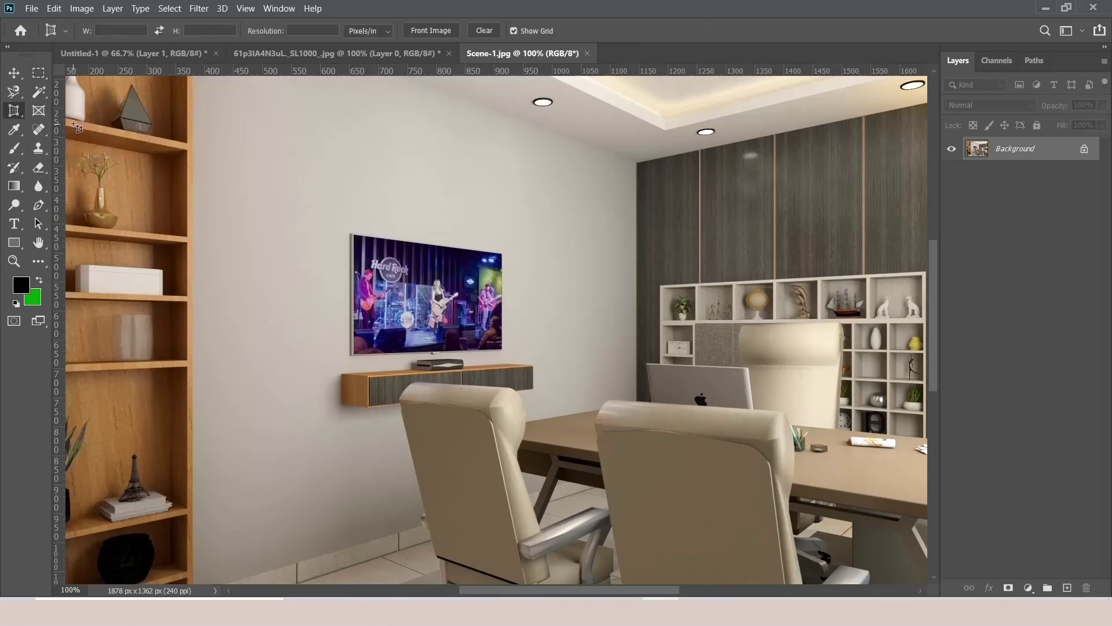
pyautogui.scroll(2, 361, 254)
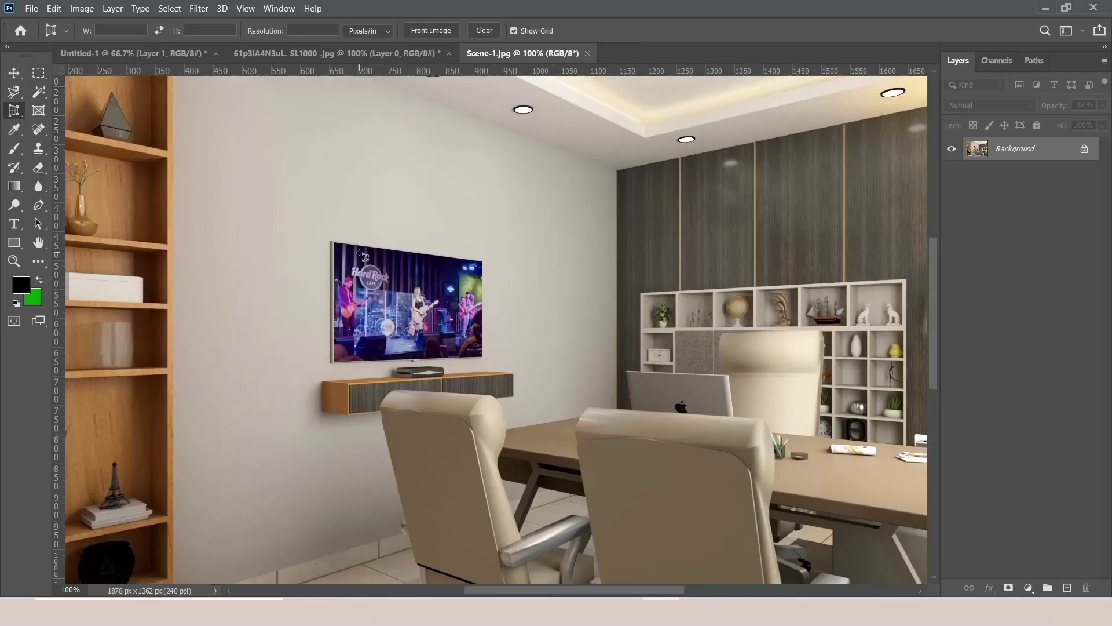
pyautogui.click(17, 260)
pyautogui.click(394, 257)
pyautogui.scroll(-1, 476, 323)
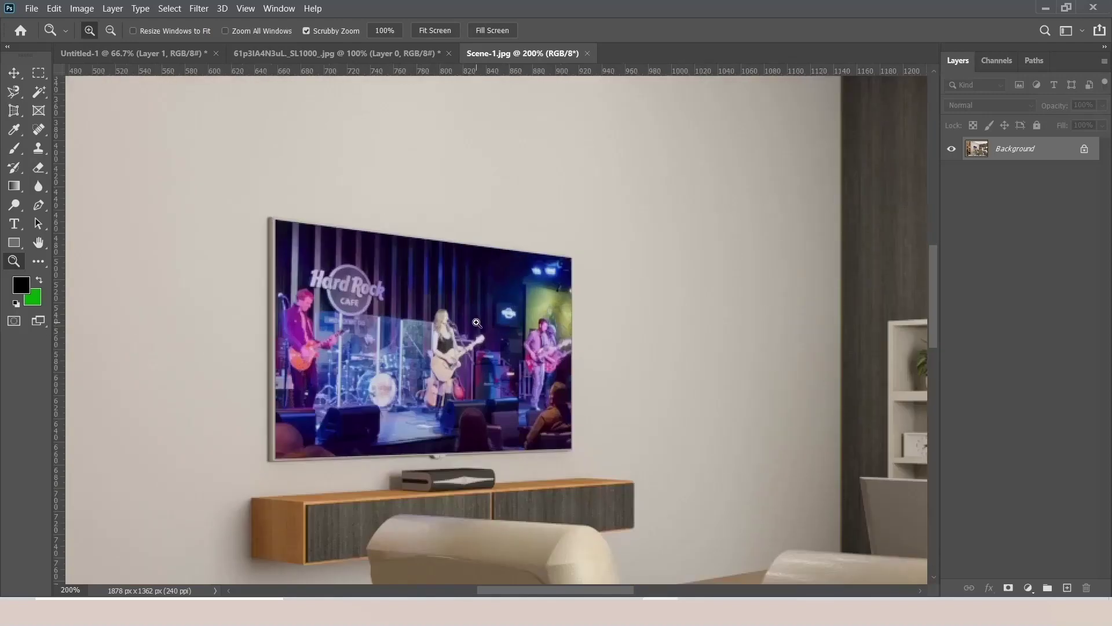
pyautogui.click(19, 112)
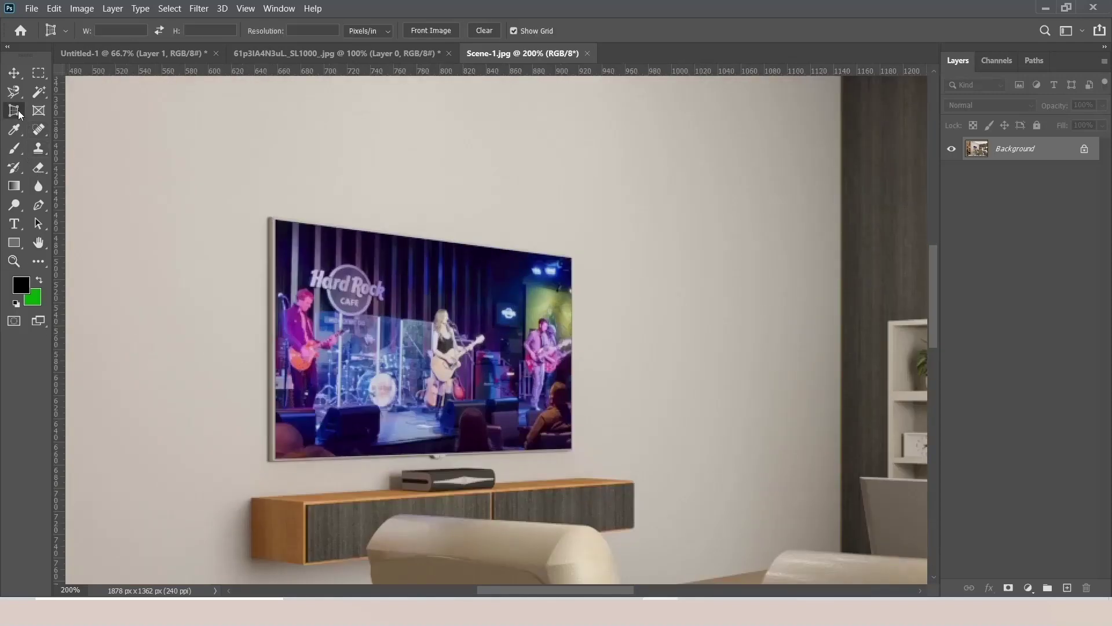
pyautogui.rightClick(7, 110)
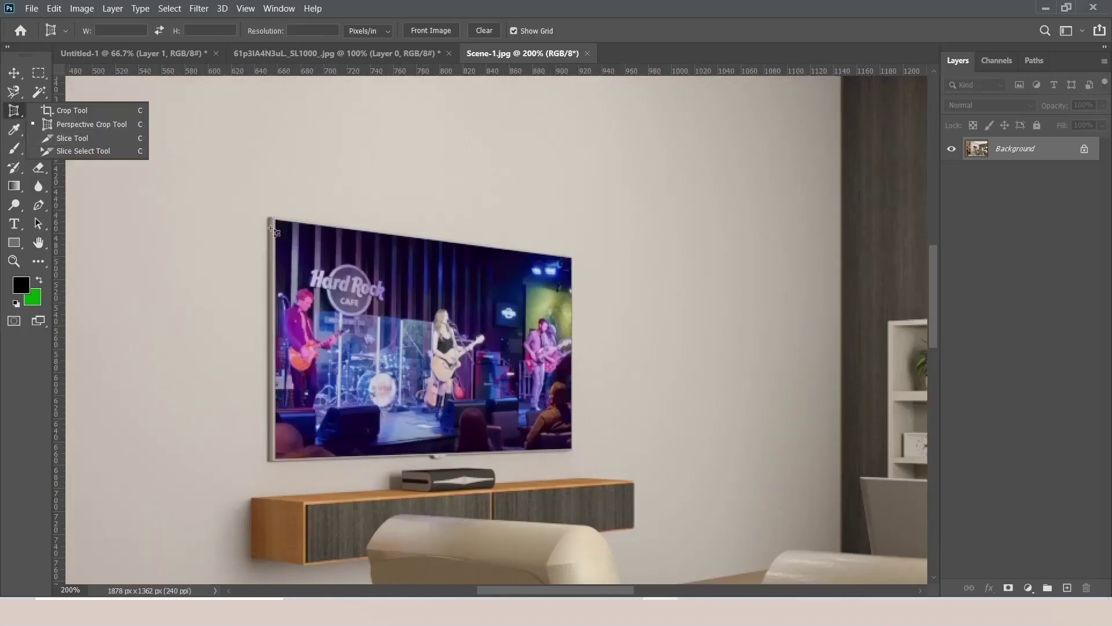
pyautogui.click(61, 123)
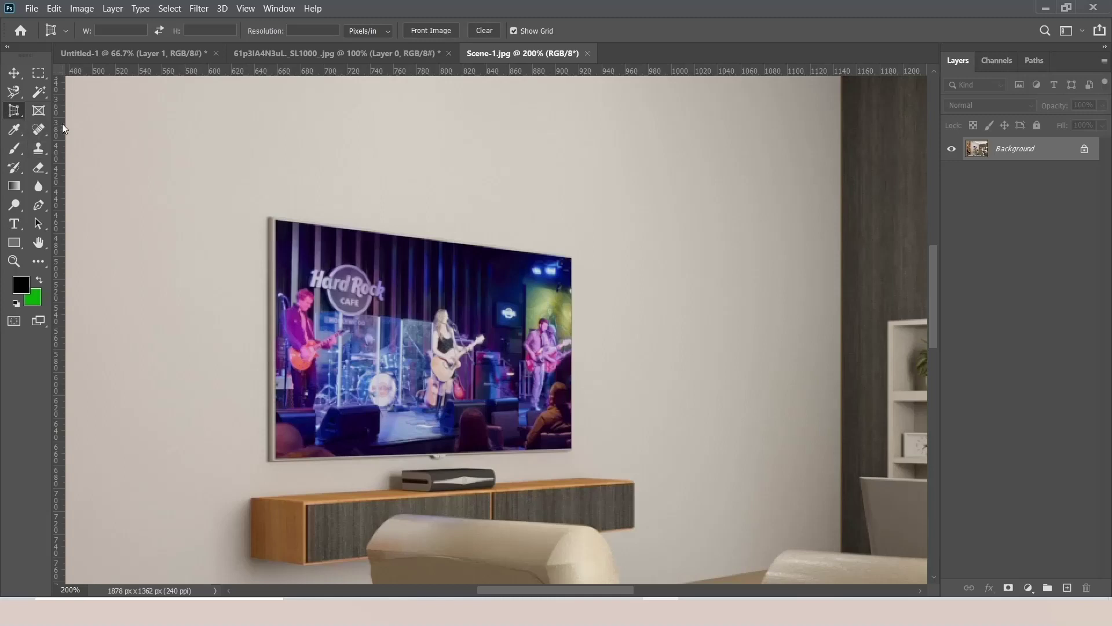
# - Mark the TV screen's four corners as the perspective crop and commit it
pyautogui.click(276, 221)
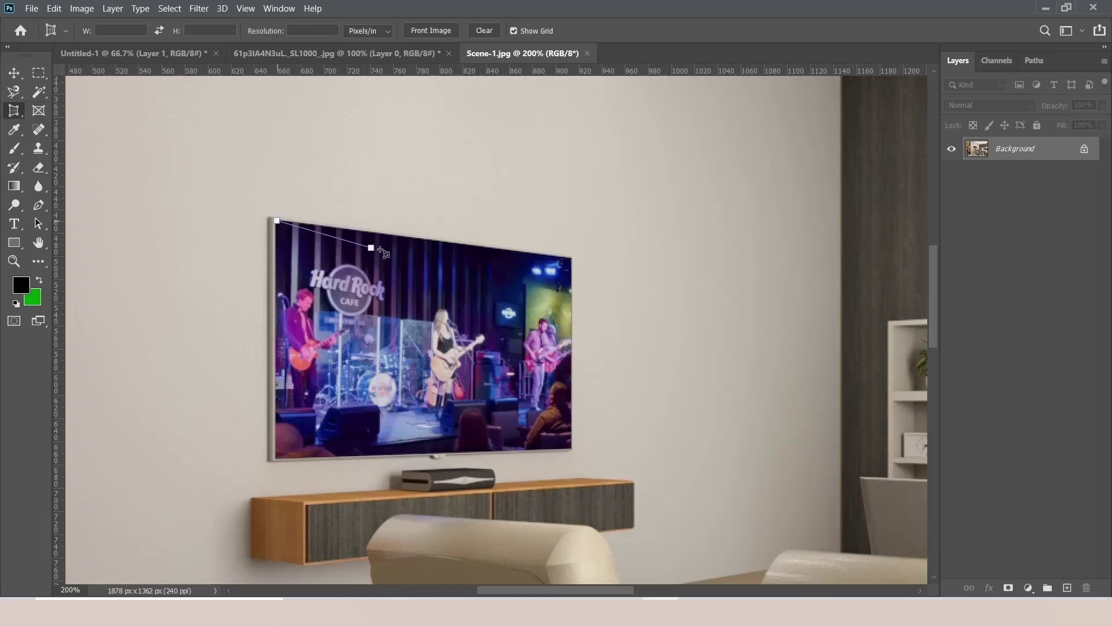
pyautogui.click(571, 257)
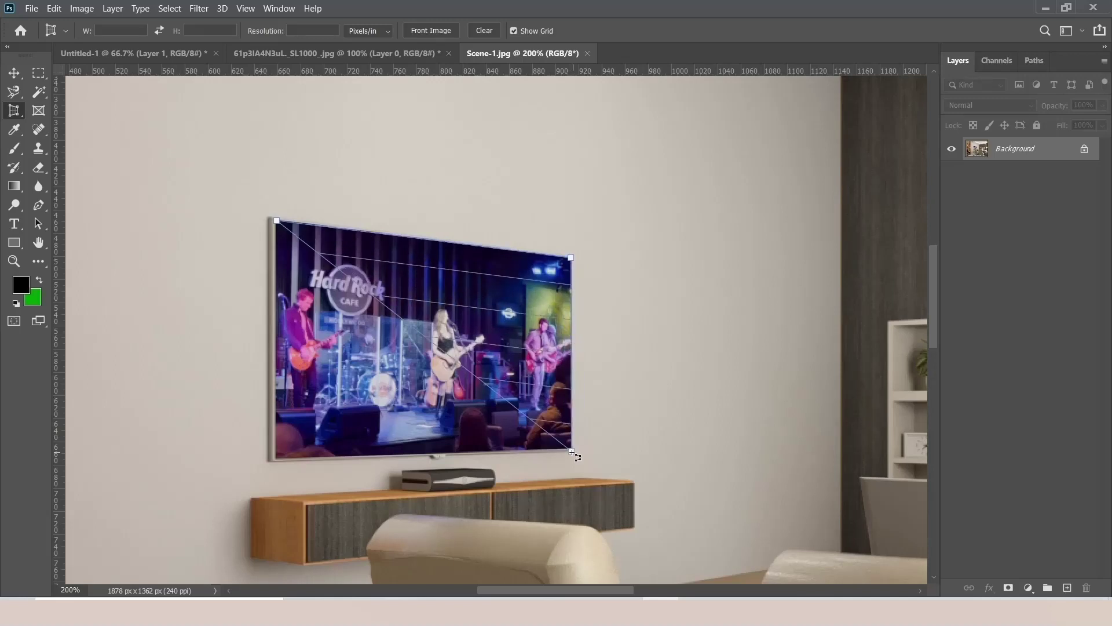
pyautogui.click(571, 452)
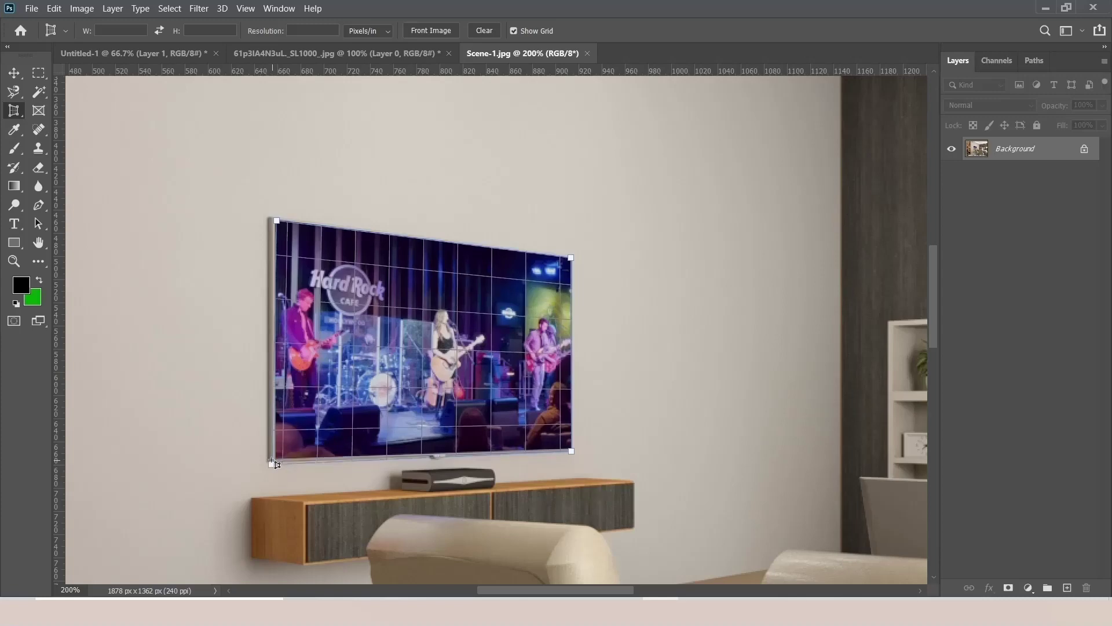
pyautogui.click(274, 459)
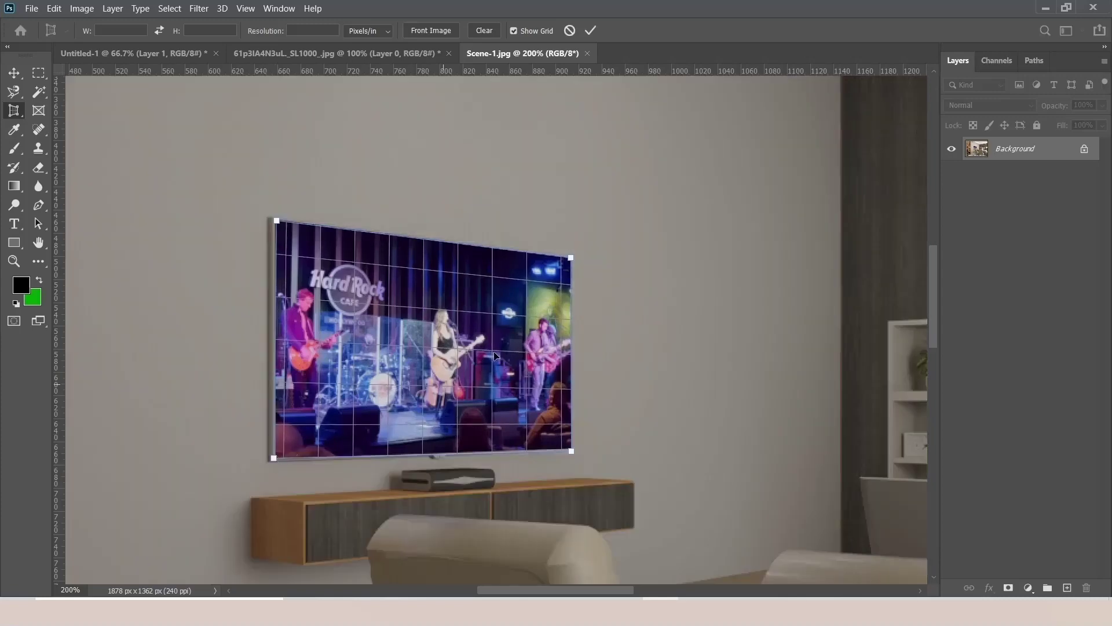
pyautogui.press('Return')
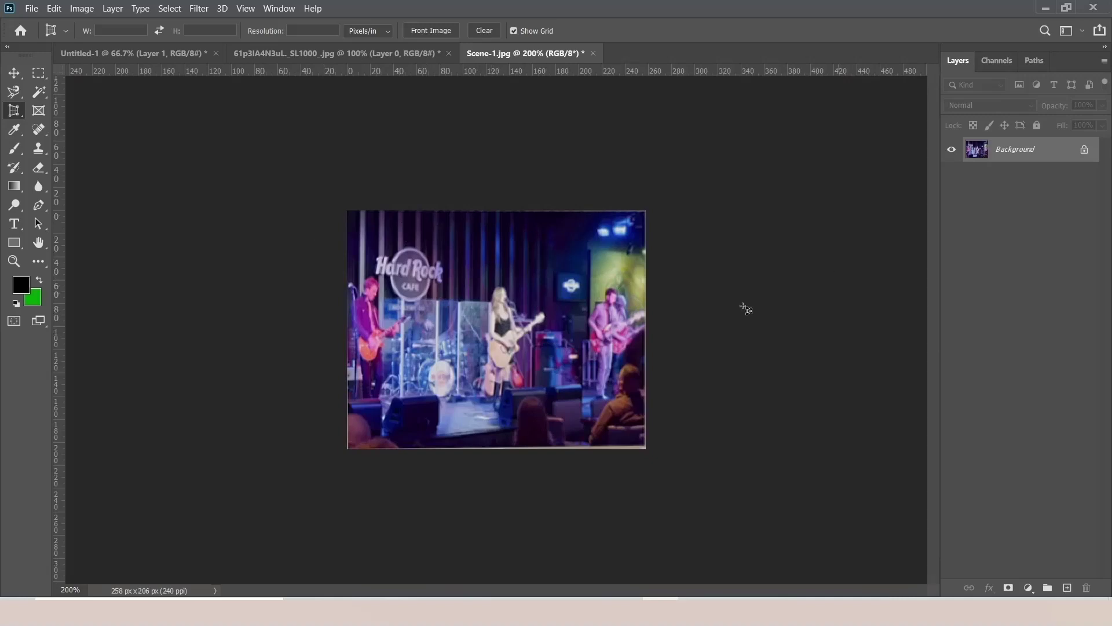
# - Crop the soft top, bottom and left edges off the concert picture with rectangular cropping
pyautogui.rightClick(11, 112)
pyautogui.click(67, 109)
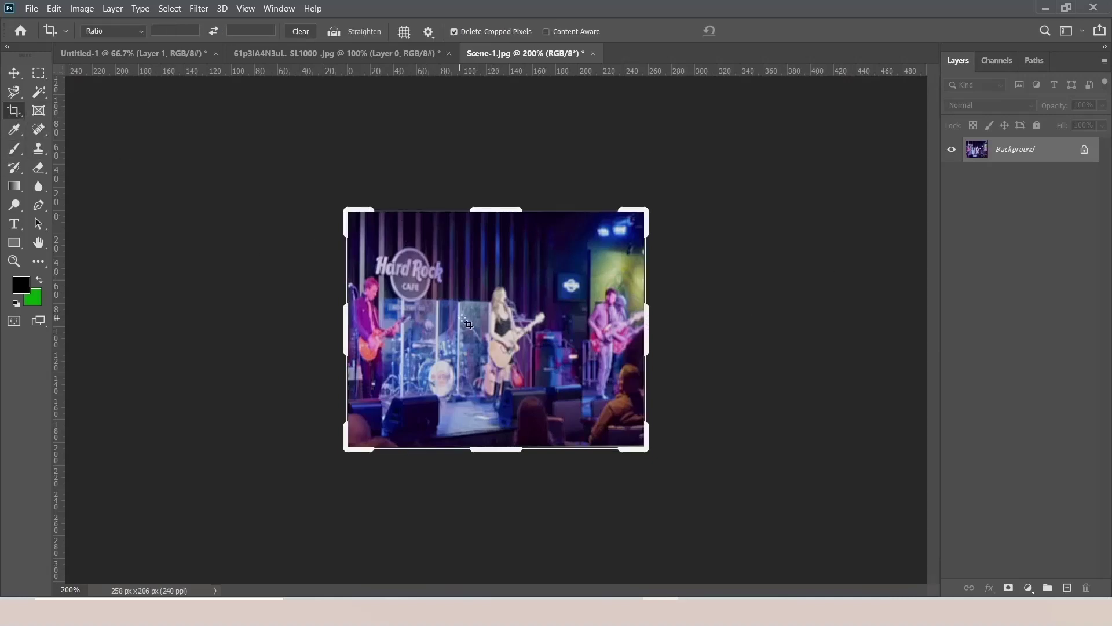
pyautogui.moveTo(502, 208); pyautogui.dragTo(502, 212)
pyautogui.moveTo(645, 331); pyautogui.dragTo(642, 331)
pyautogui.moveTo(502, 447); pyautogui.dragTo(502, 440)
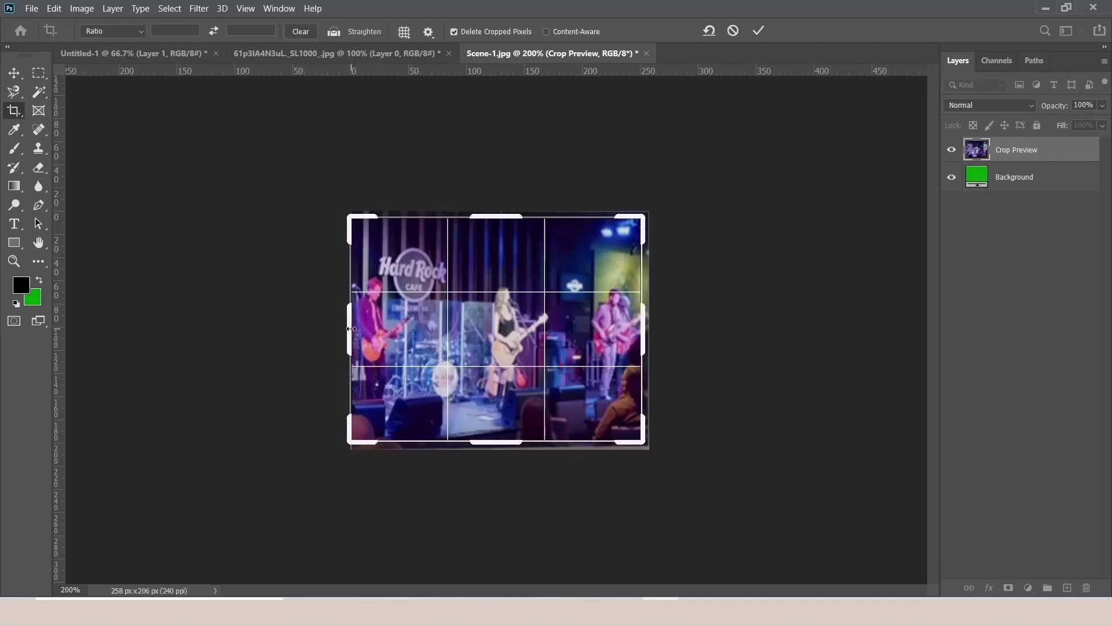
pyautogui.moveTo(353, 334); pyautogui.dragTo(358, 336)
pyautogui.press('Return')
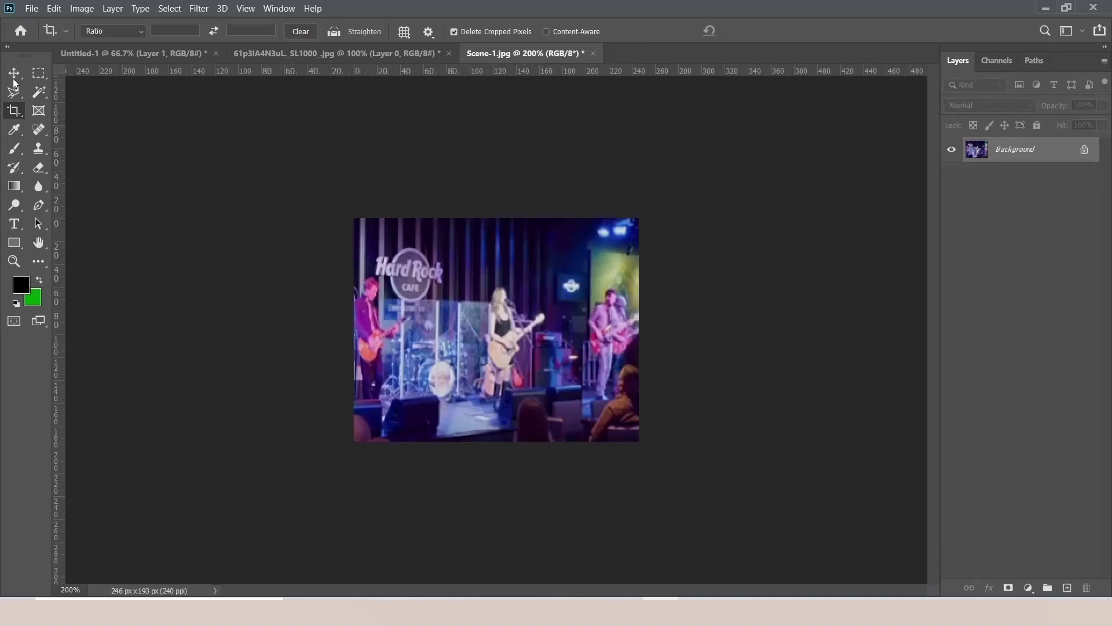
# - Quick-select the whole concert picture and drag it onto the laptop image's tab
pyautogui.click(39, 91)
pyautogui.click(95, 105)
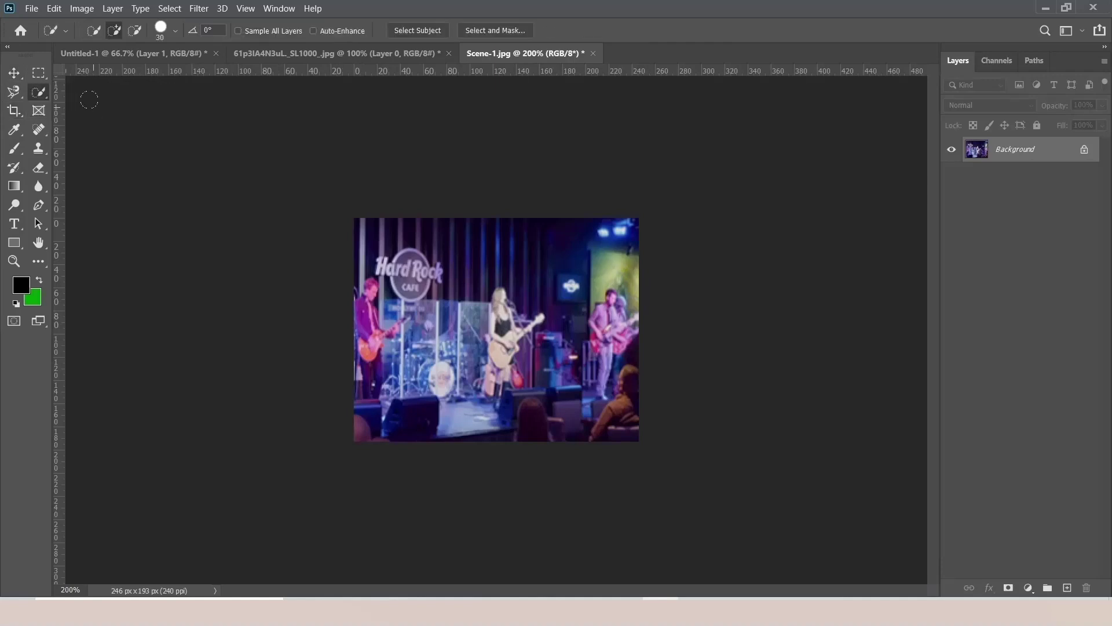
pyautogui.moveTo(609, 368); pyautogui.dragTo(511, 371)
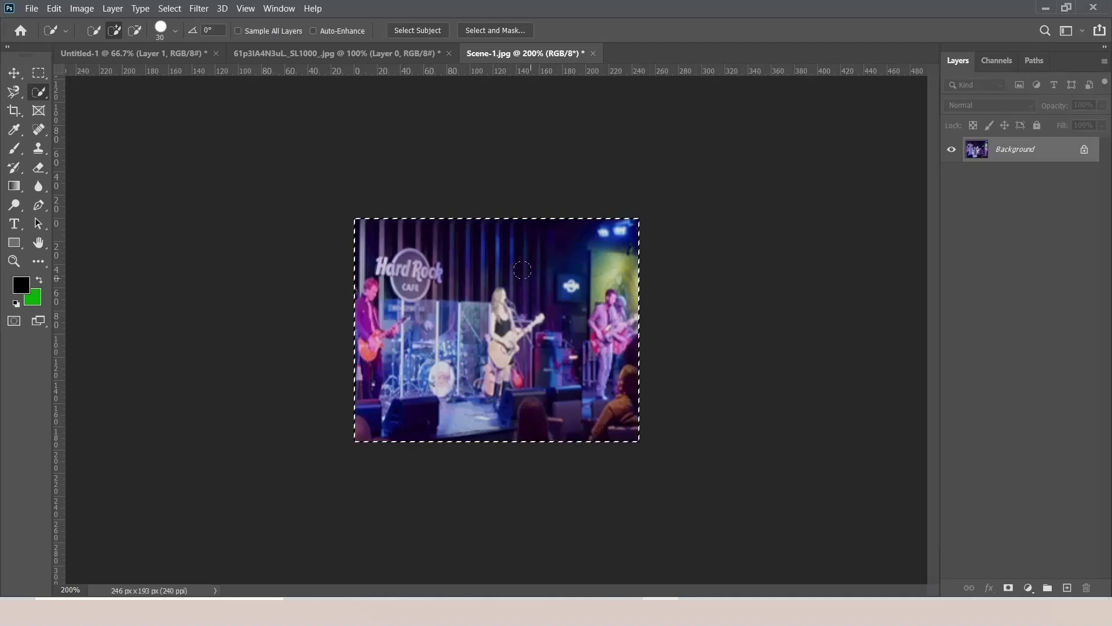
pyautogui.click(14, 72)
pyautogui.moveTo(546, 312); pyautogui.dragTo(290, 56)
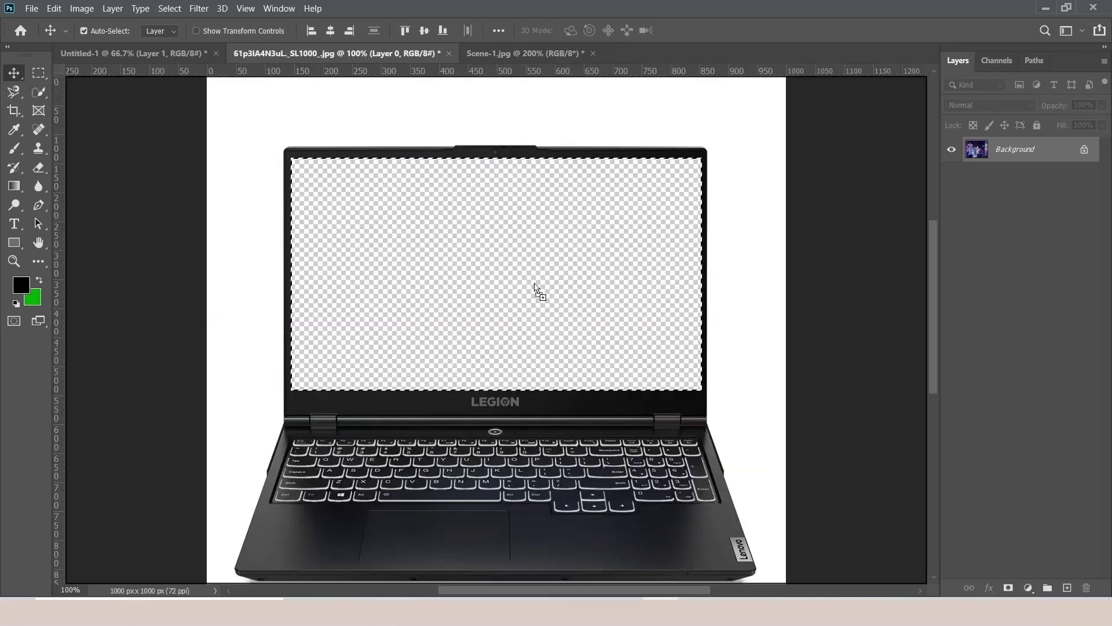
# - Drop the concert picture into the laptop document, scale it over the screen, and blend in Overlay
pyautogui.moveTo(289, 56); pyautogui.dragTo(516, 269)
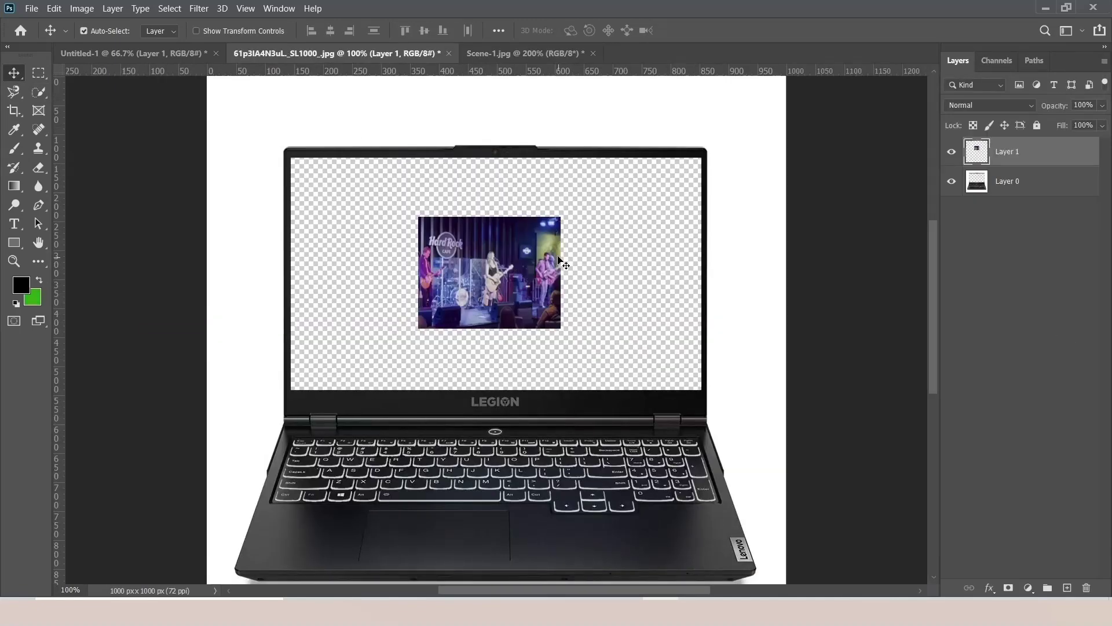
pyautogui.hotkey('ctrl', 't')
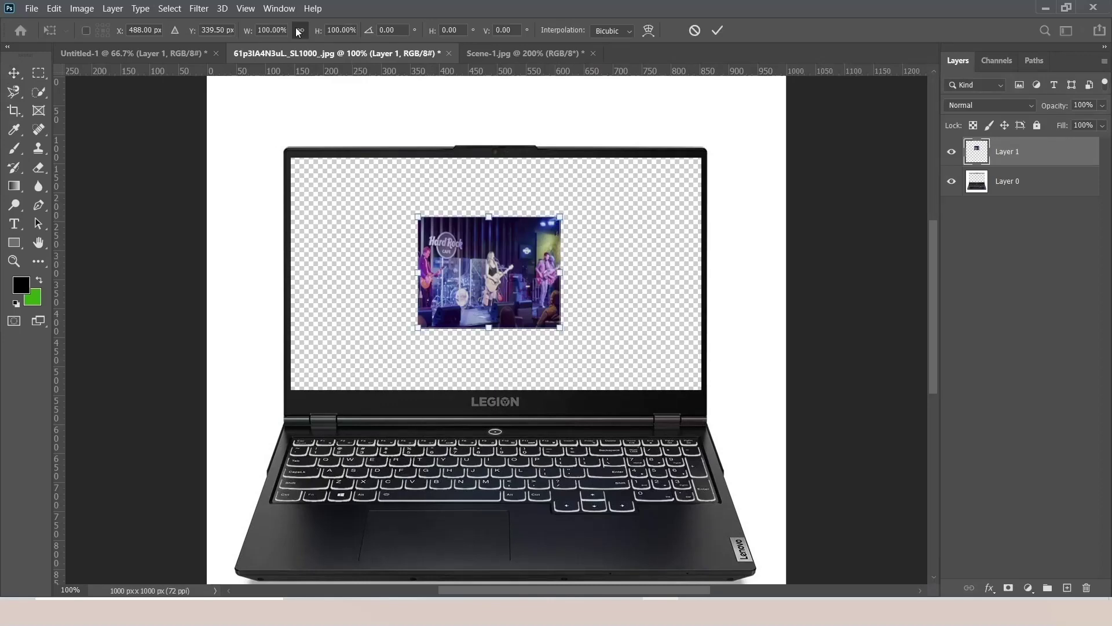
pyautogui.moveTo(560, 216); pyautogui.dragTo(693, 113)
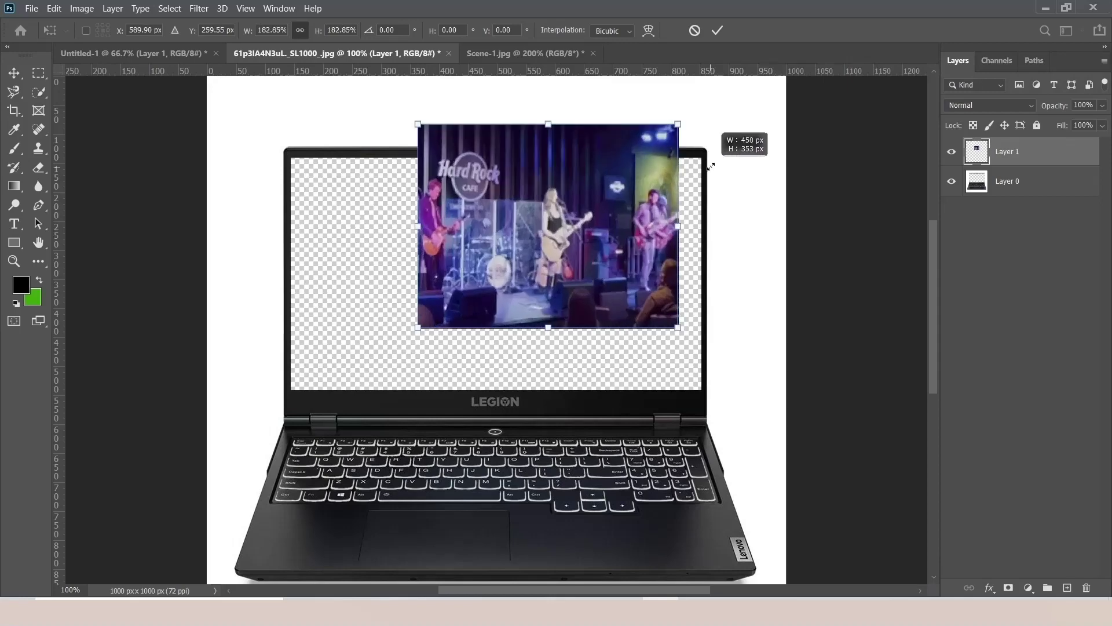
pyautogui.moveTo(549, 214)
pyautogui.mouseDown()
pyautogui.moveTo(432, 250)
pyautogui.moveTo(445, 291)
pyautogui.mouseUp()
pyautogui.moveTo(561, 372); pyautogui.dragTo(701, 389)
pyautogui.press('m')
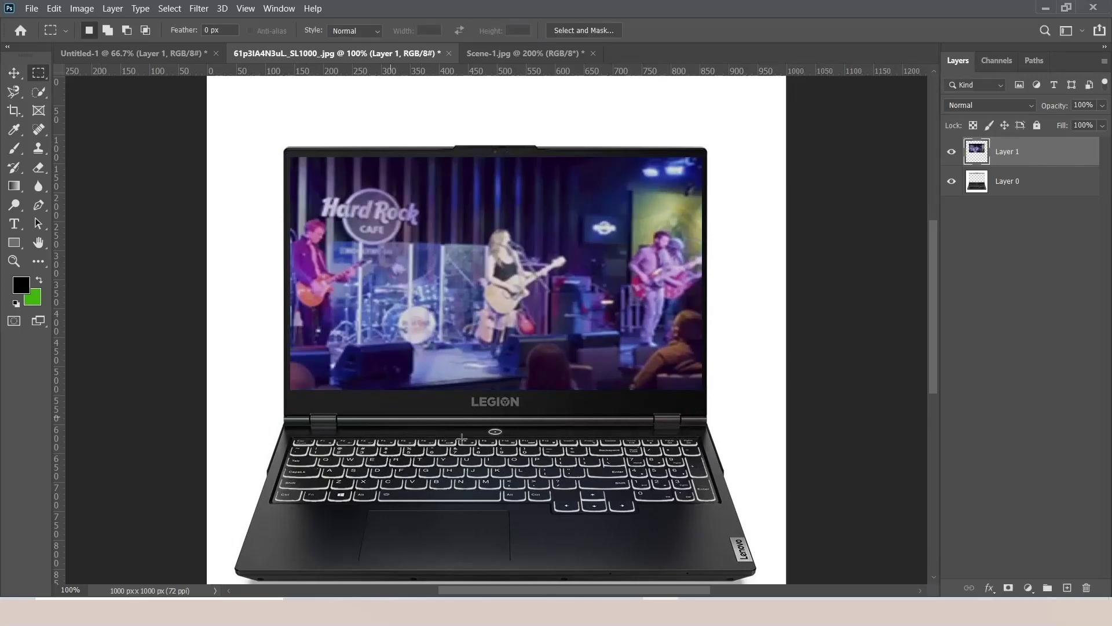
pyautogui.click(995, 100)
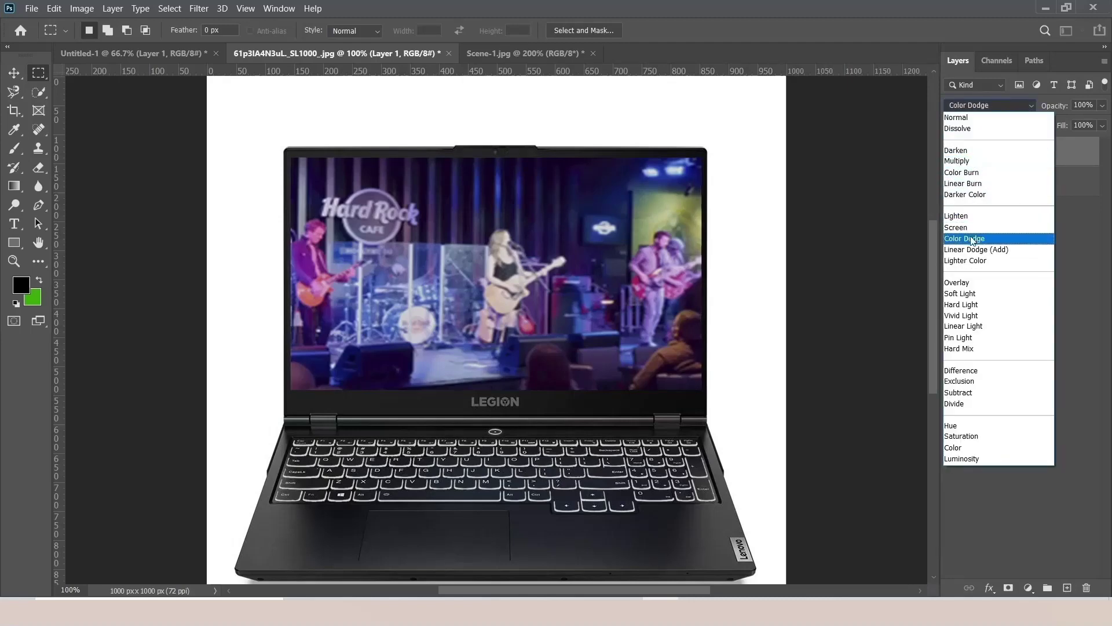
pyautogui.click(974, 282)
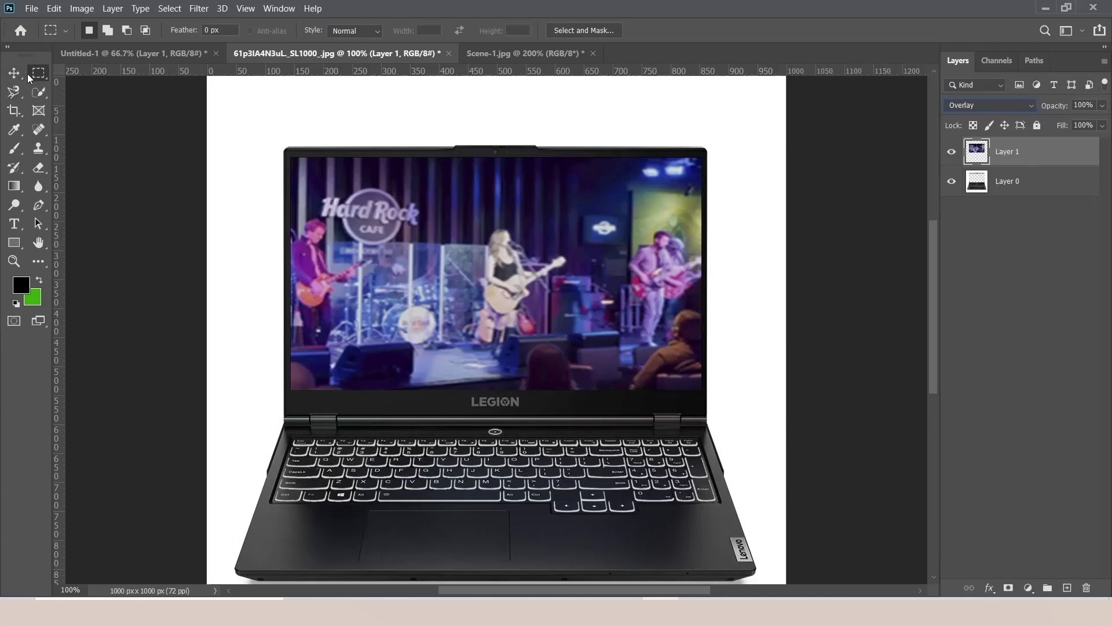
# - Zoom out on the laptop mockup using a Zoom tool preset from the canvas menu
pyautogui.click(14, 261)
pyautogui.rightClick(393, 191)
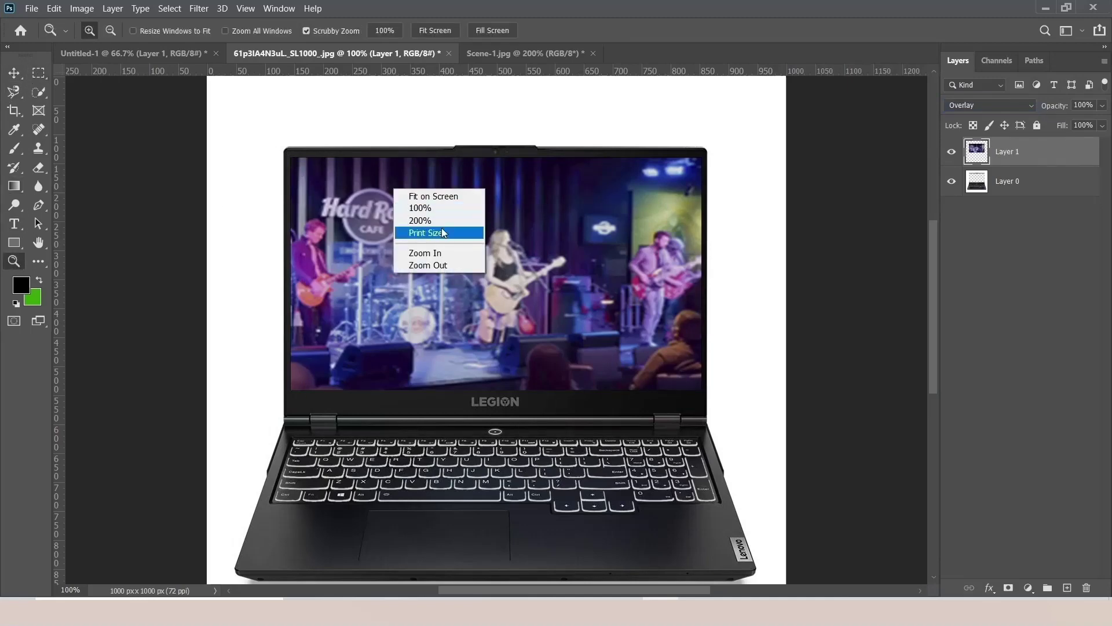
pyautogui.click(428, 266)
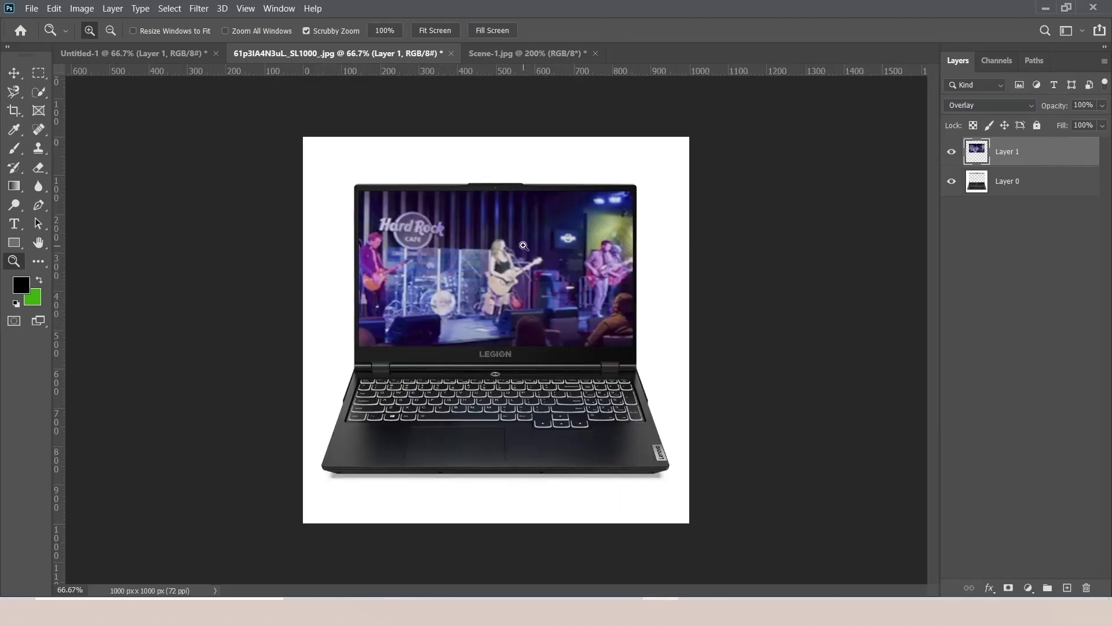
# - In Scene-1.jpg, deselect and fit the whole room on screen, then return to the laptop mockup
pyautogui.click(513, 55)
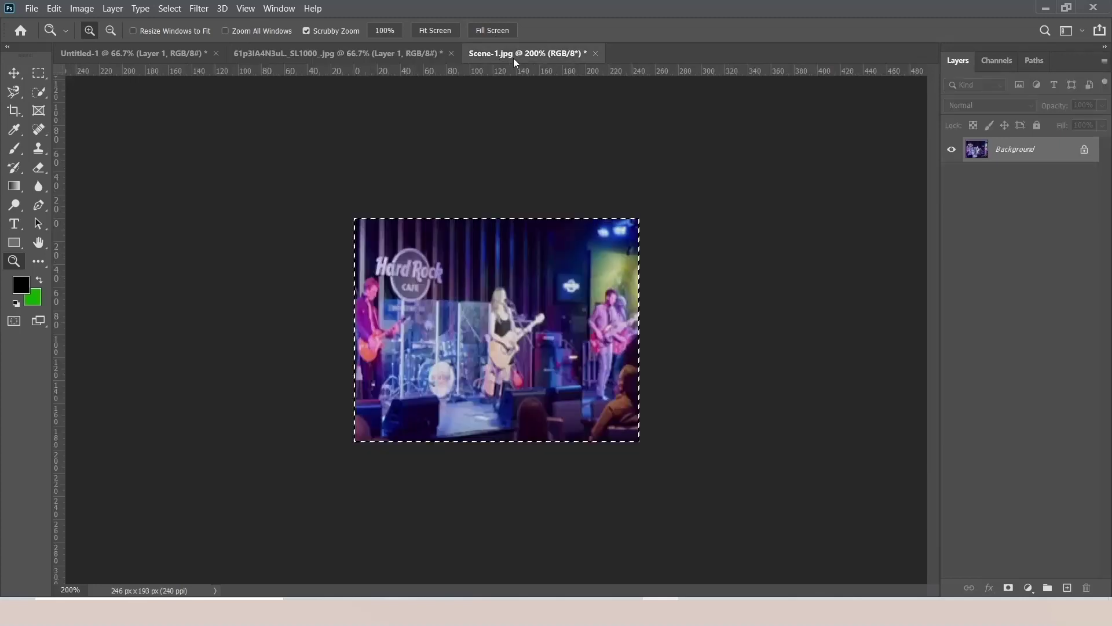
pyautogui.click(38, 73)
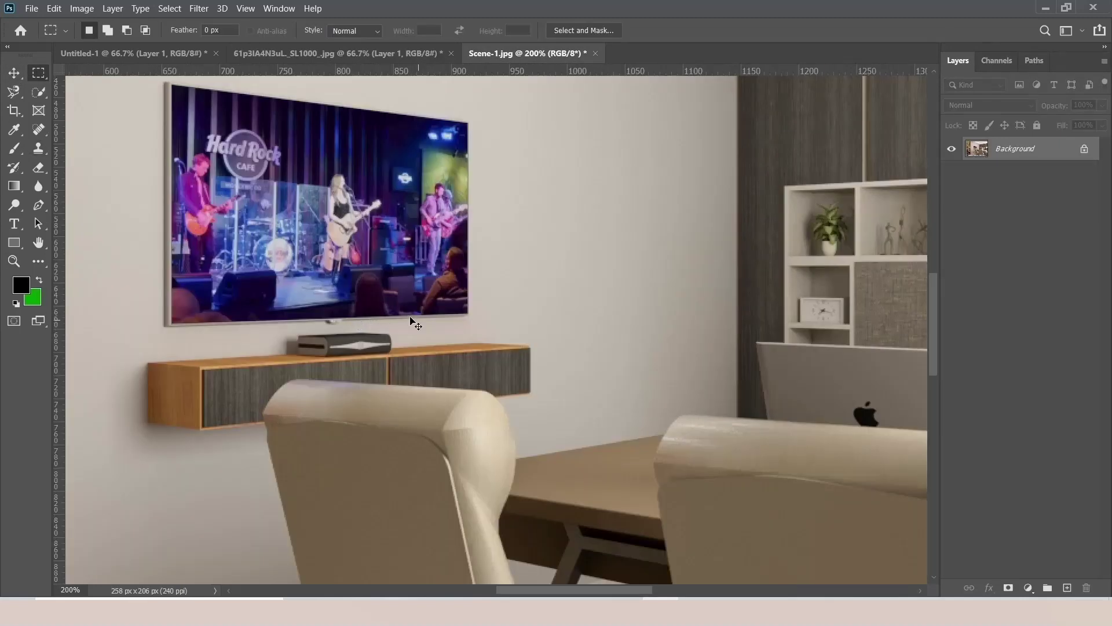
pyautogui.click(13, 260)
pyautogui.rightClick(240, 233)
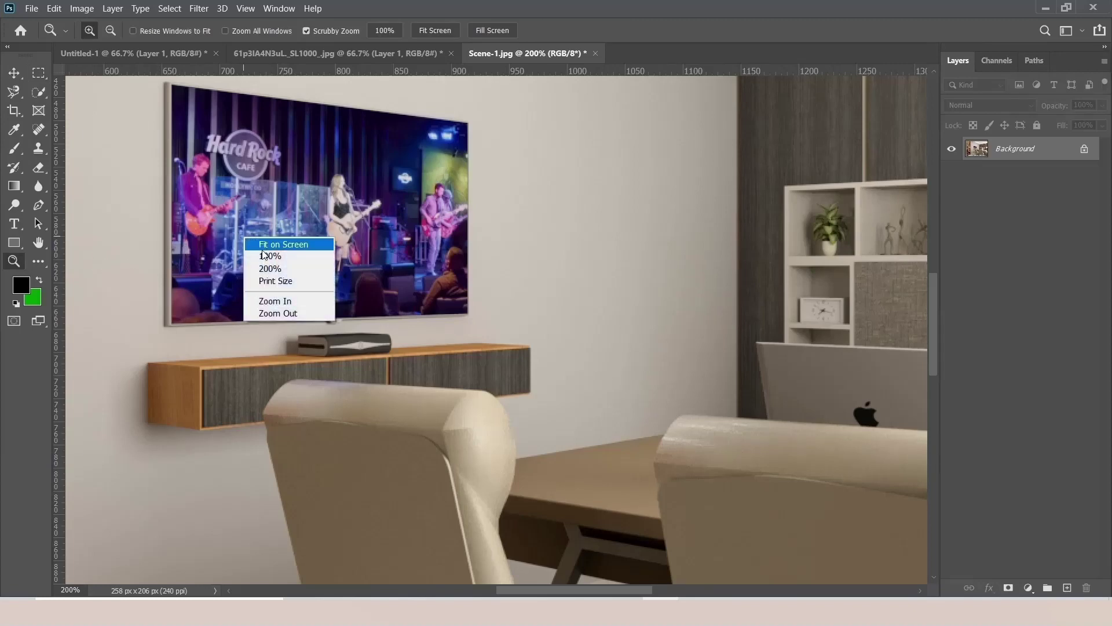
pyautogui.click(284, 244)
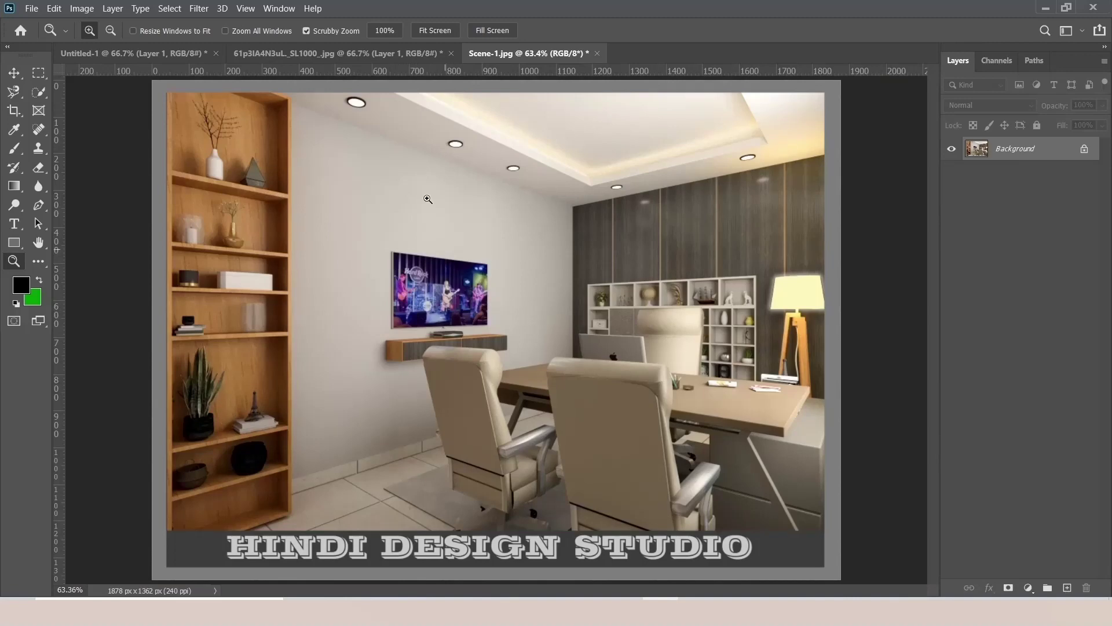
pyautogui.click(319, 57)
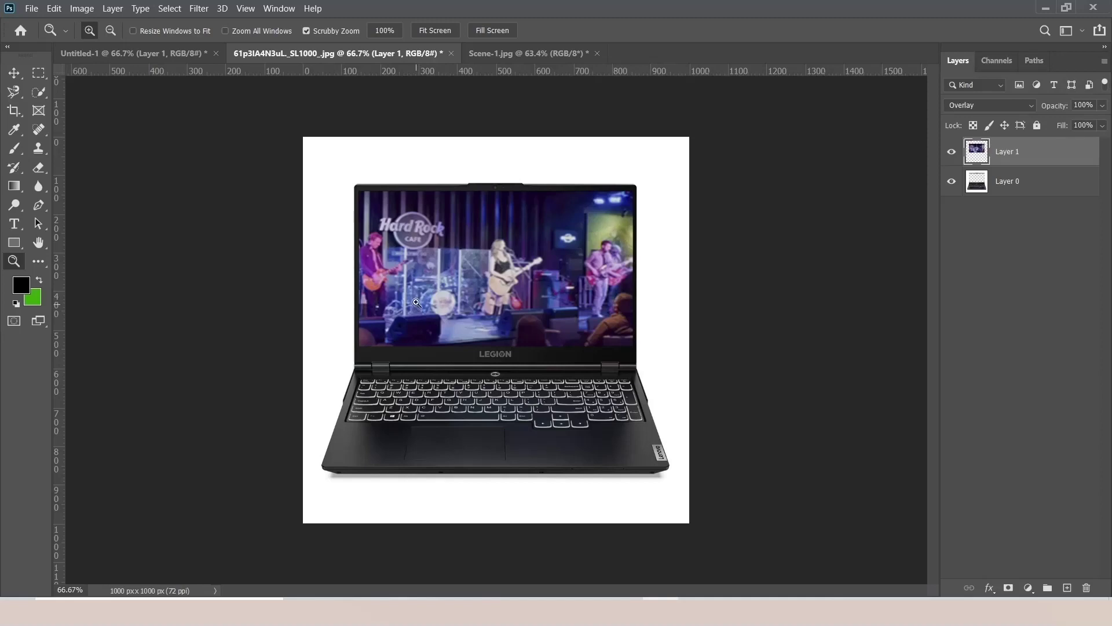
# - In Untitled-1, undo the space image layer so only a blank white background remains
pyautogui.click(17, 113)
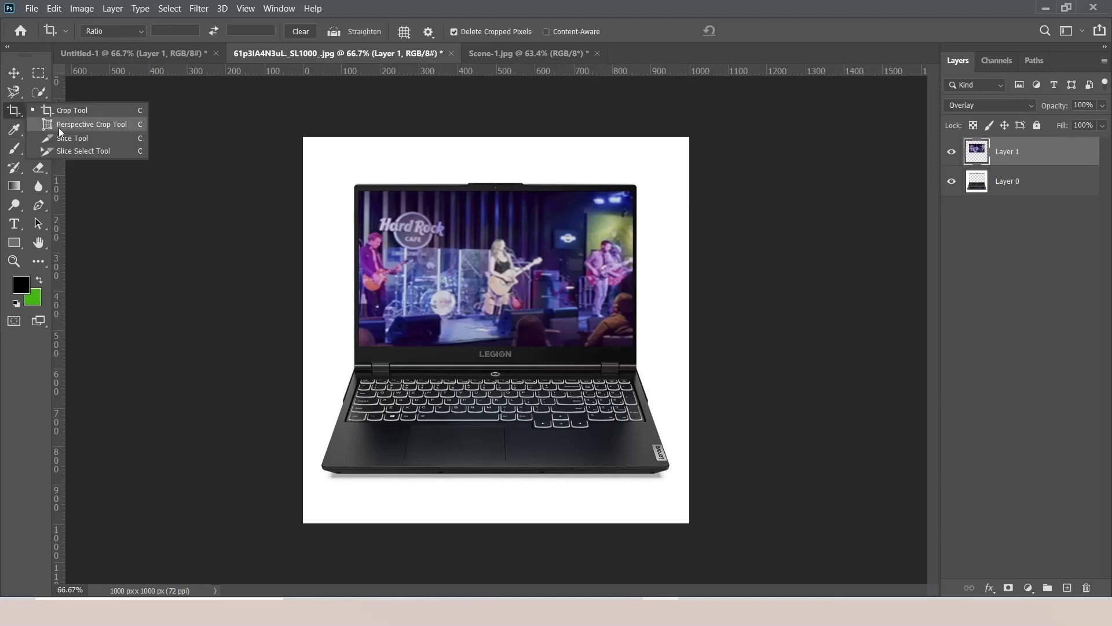
pyautogui.click(15, 113)
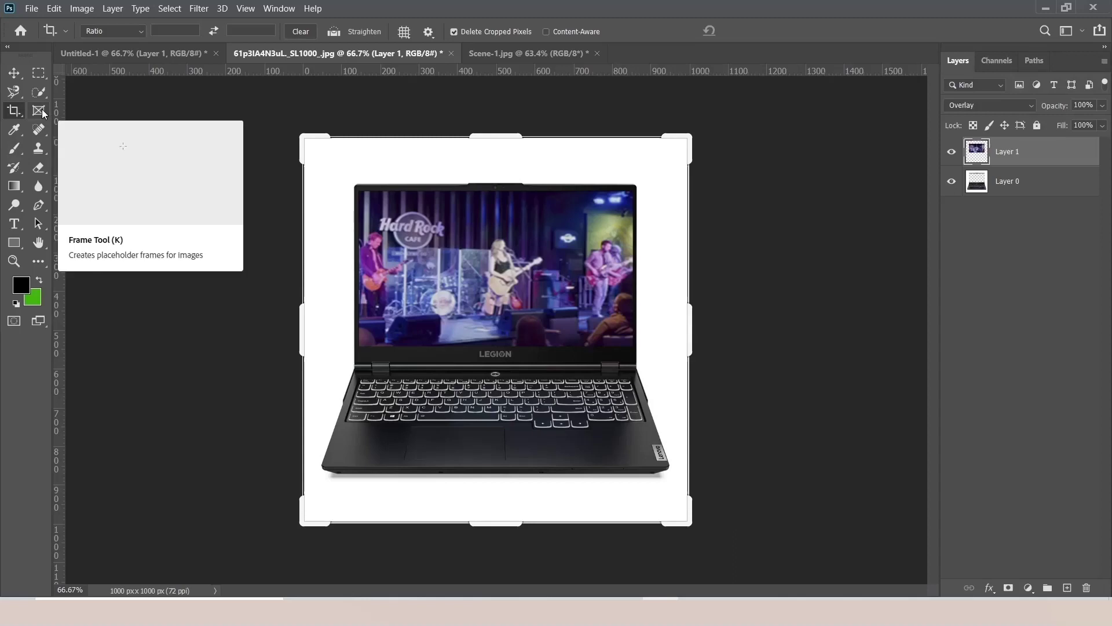
pyautogui.click(152, 53)
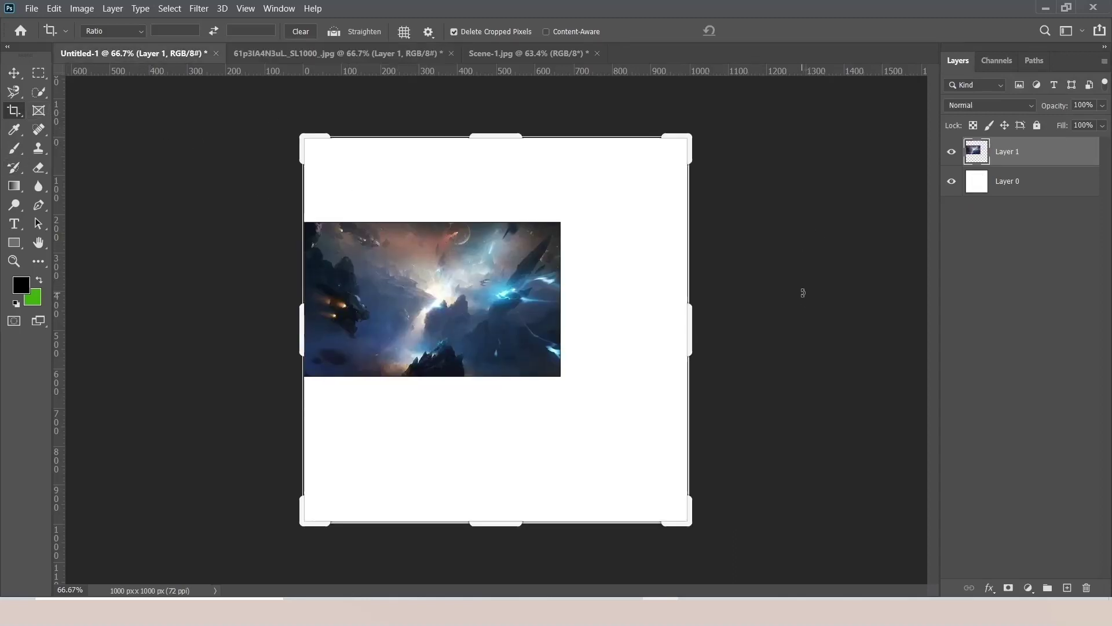
pyautogui.hotkey('ctrl', 'z')
pyautogui.click(39, 73)
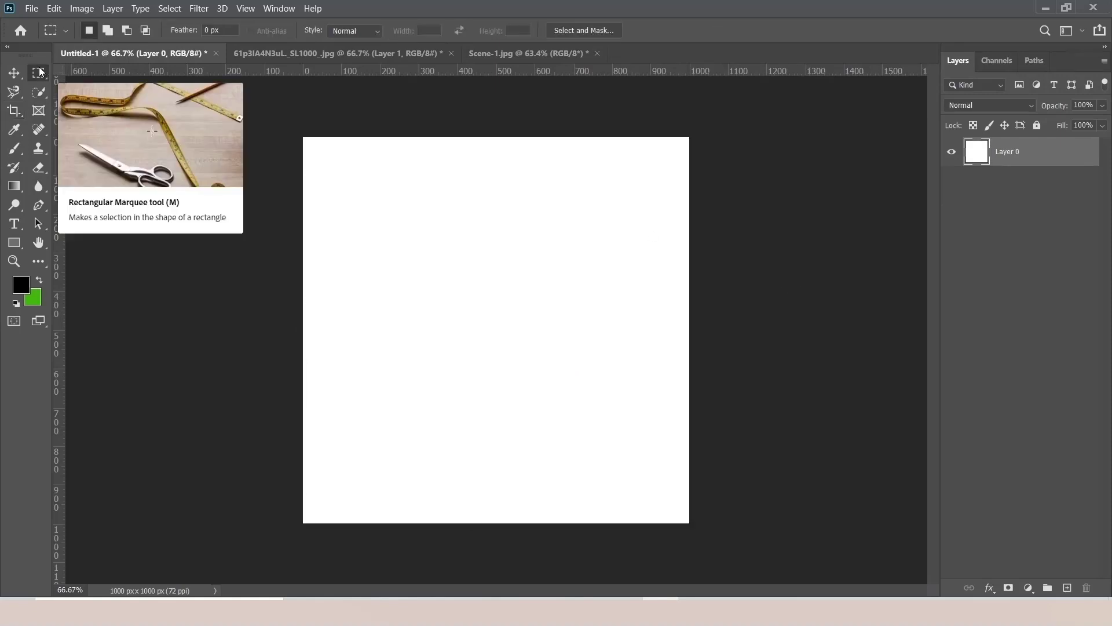
# - Restore the Background, draw a wide top banner frame, and drop the village painting into it
pyautogui.hotkey('ctrl', 'z')
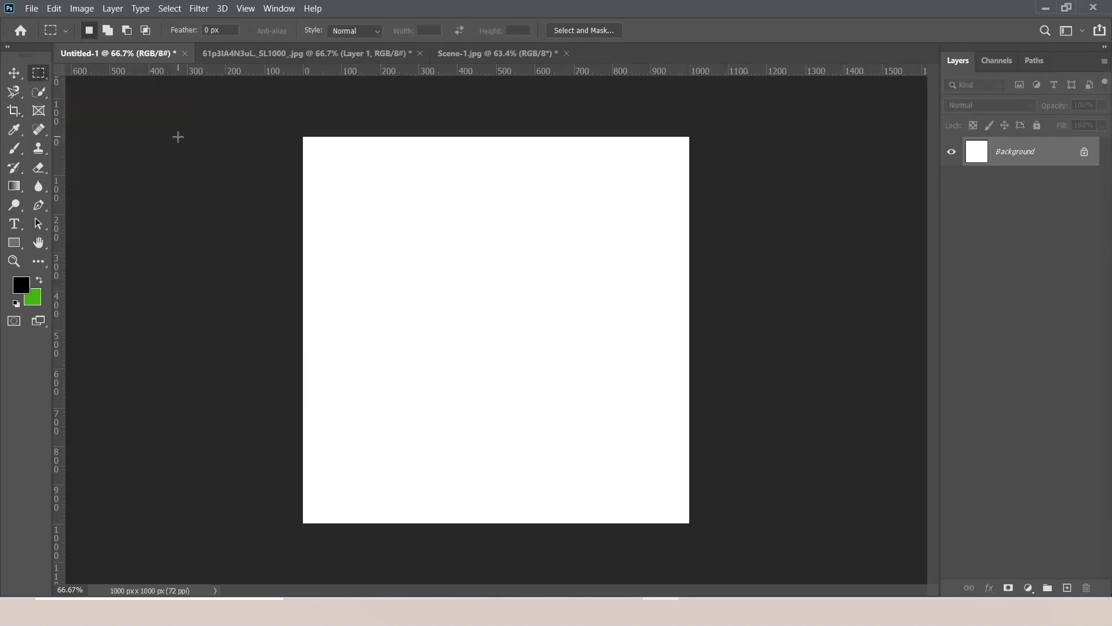
pyautogui.click(39, 111)
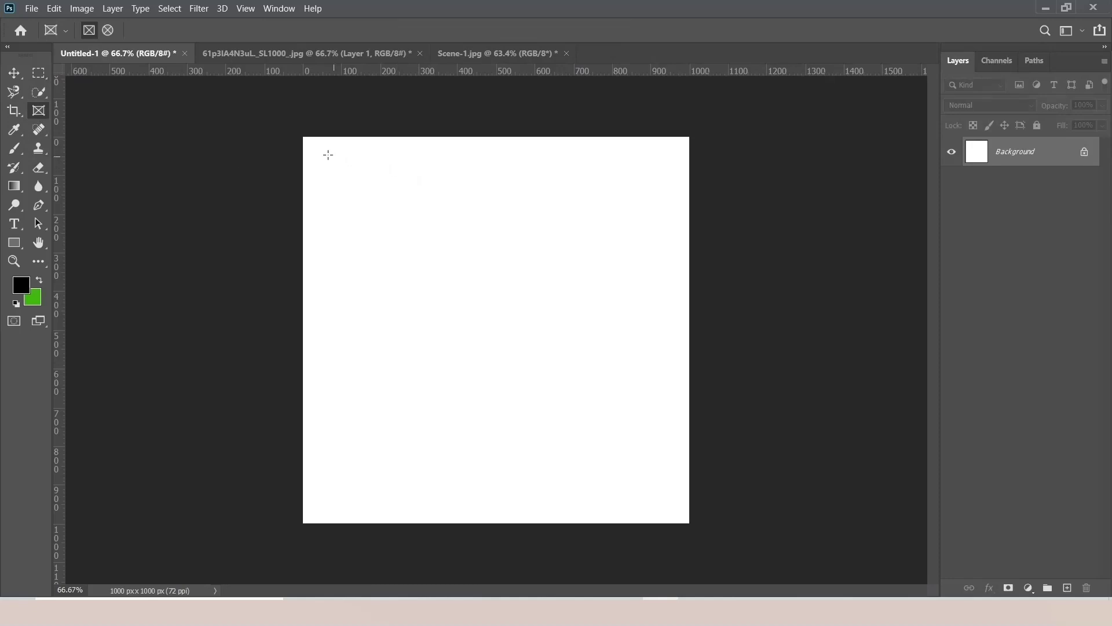
pyautogui.moveTo(313, 146); pyautogui.dragTo(681, 219)
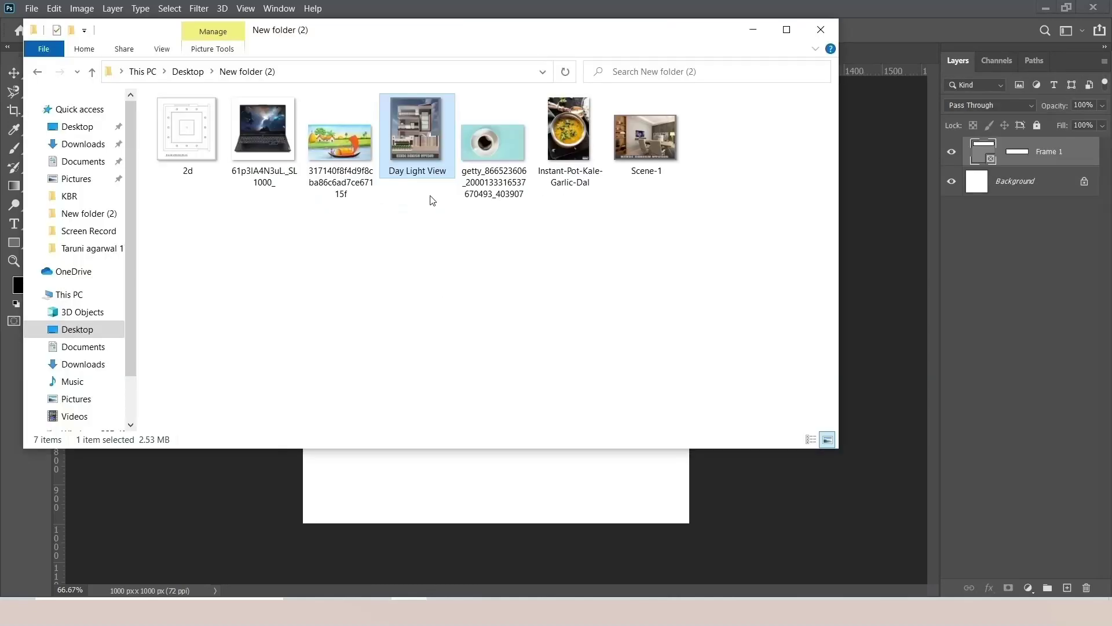
pyautogui.moveTo(346, 130)
pyautogui.mouseDown()
pyautogui.moveTo(501, 331)
pyautogui.moveTo(456, 193)
pyautogui.moveTo(479, 246)
pyautogui.moveTo(484, 214)
pyautogui.moveTo(446, 191)
pyautogui.moveTo(573, 226)
pyautogui.moveTo(494, 171)
pyautogui.moveTo(528, 196)
pyautogui.moveTo(479, 196)
pyautogui.mouseUp()
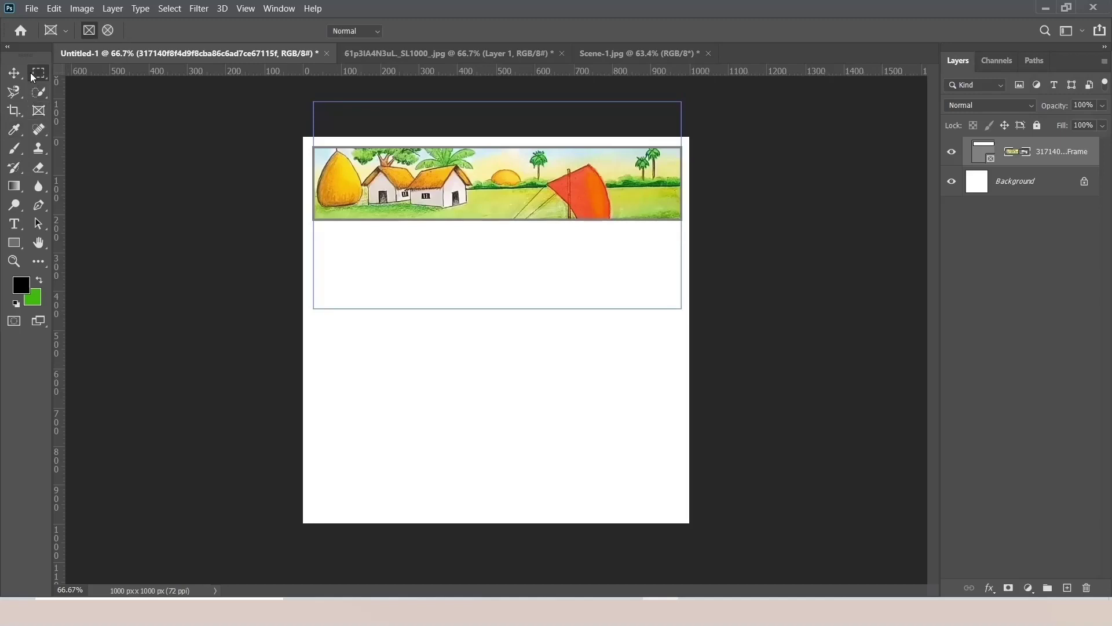
pyautogui.press('m')
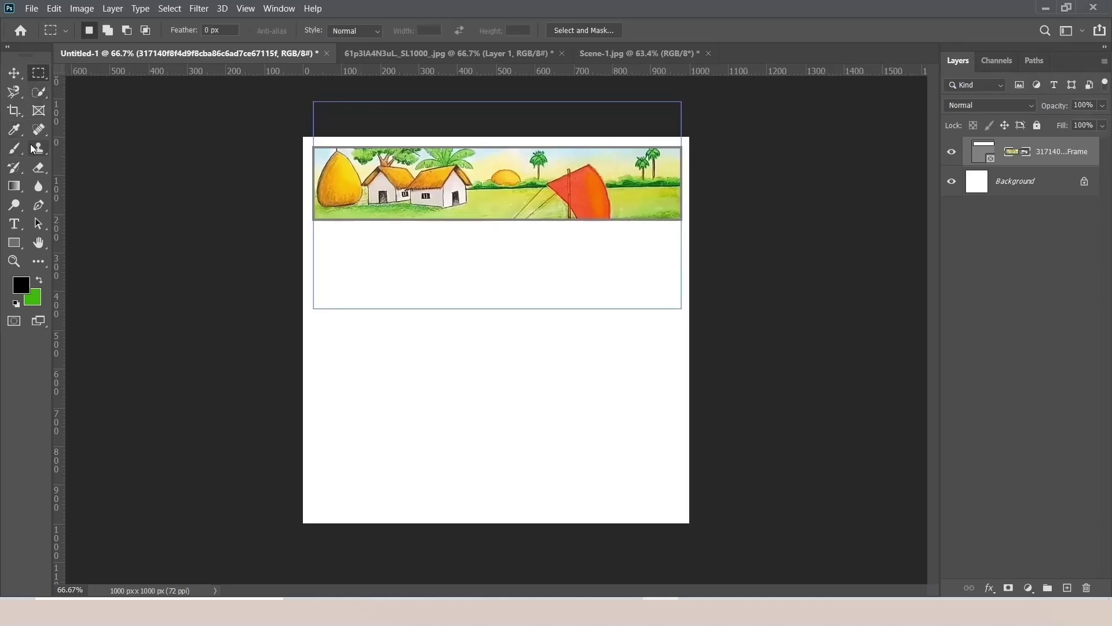
pyautogui.click(39, 110)
# - Place Day Light View into a tall frame below the banner and open it as a document
pyautogui.click(345, 329)
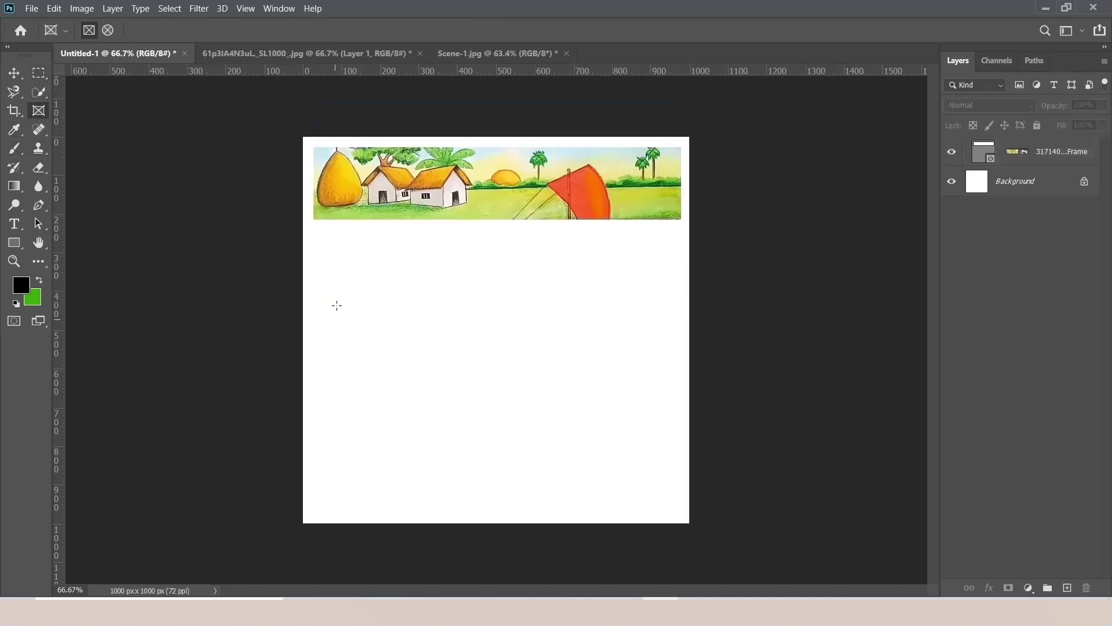
pyautogui.moveTo(319, 233); pyautogui.dragTo(470, 446)
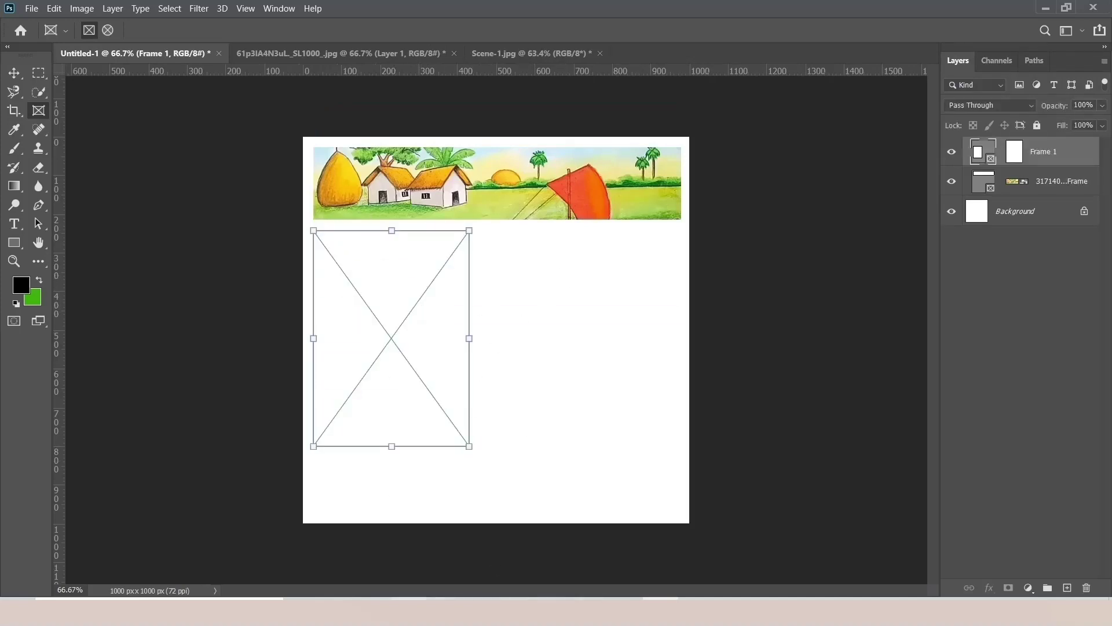
pyautogui.click(409, 612)
pyautogui.moveTo(416, 133)
pyautogui.mouseDown()
pyautogui.moveTo(661, 597)
pyautogui.moveTo(380, 390)
pyautogui.mouseUp()
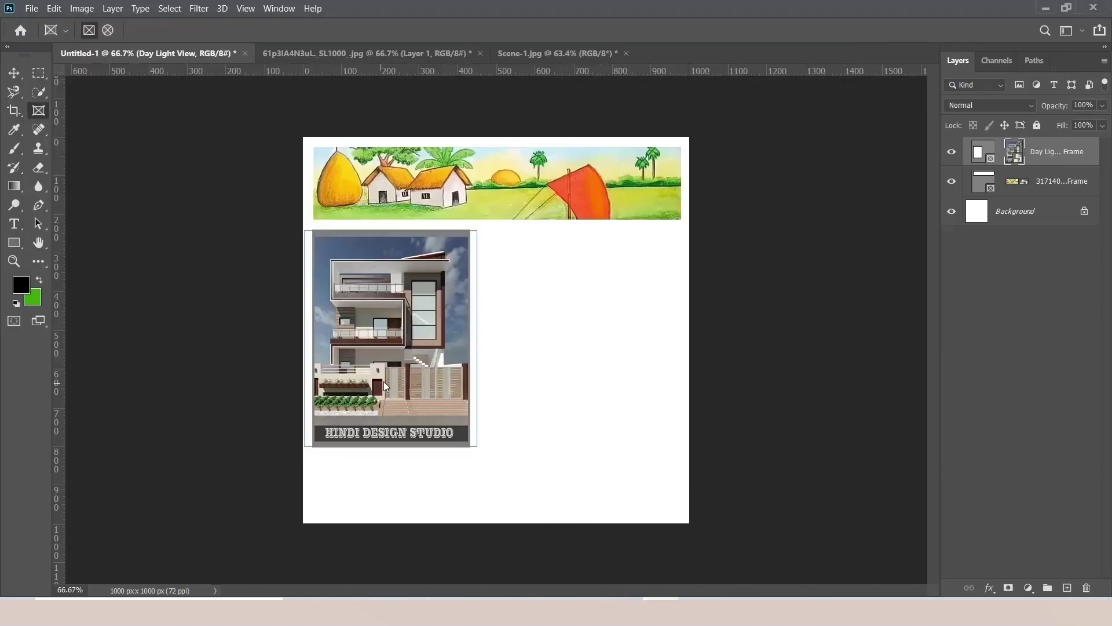
pyautogui.moveTo(404, 301); pyautogui.dragTo(386, 313)
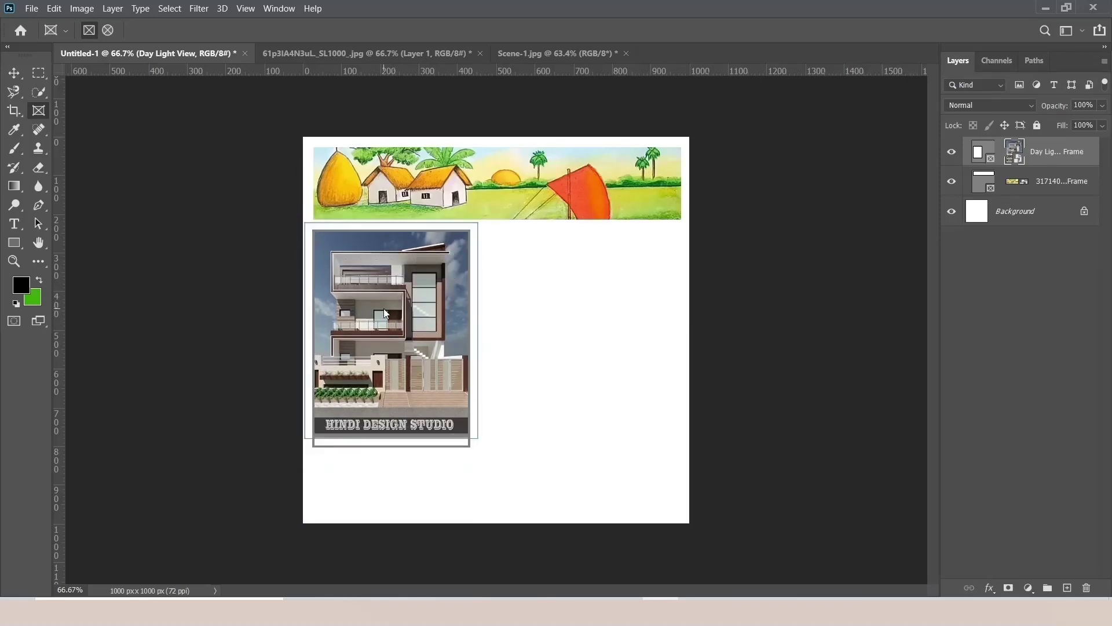
pyautogui.doubleClick(1015, 149)
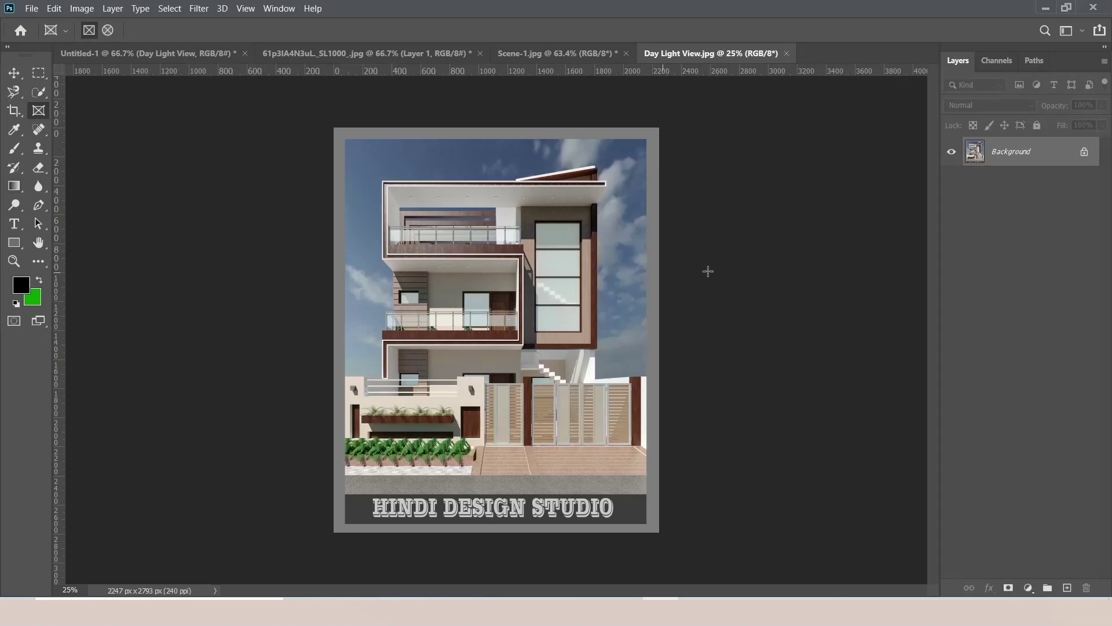
# - Enlarge and lower the house render to cut off the HINDI DESIGN STUDIO strip, save, close
pyautogui.hotkey('ctrl', 'a')
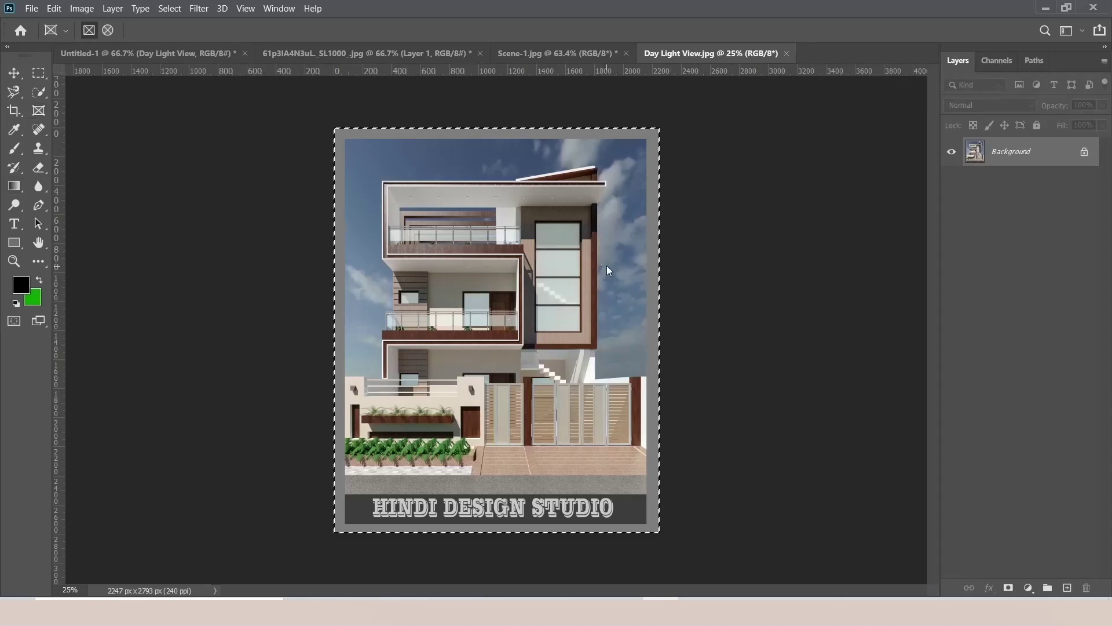
pyautogui.hotkey('ctrl', 't')
pyautogui.moveTo(659, 128); pyautogui.dragTo(798, 55)
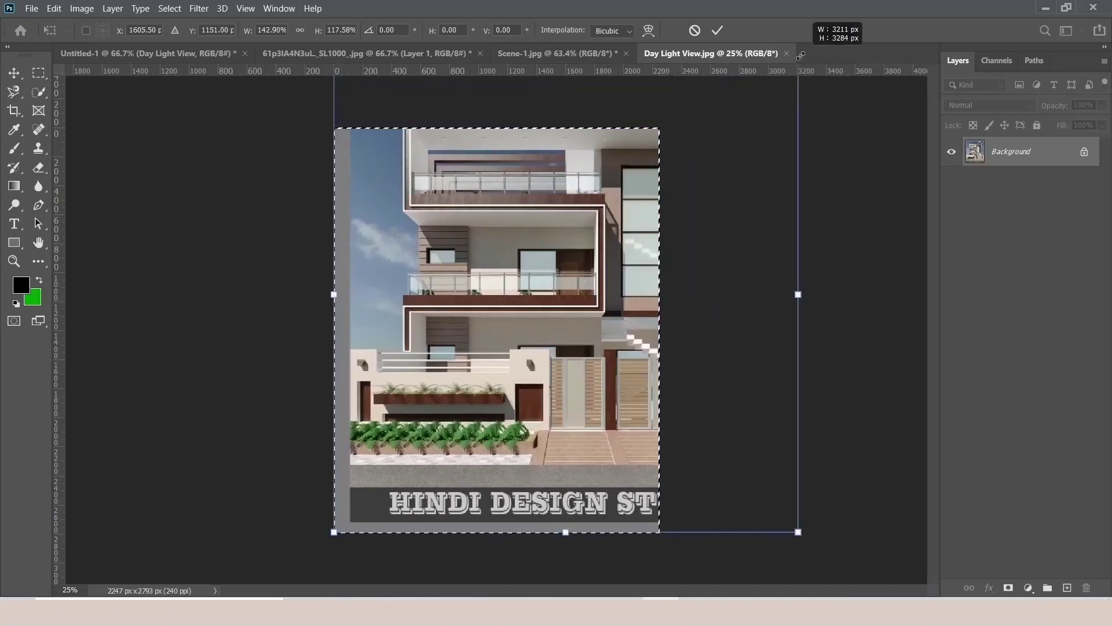
pyautogui.moveTo(578, 234); pyautogui.dragTo(494, 268)
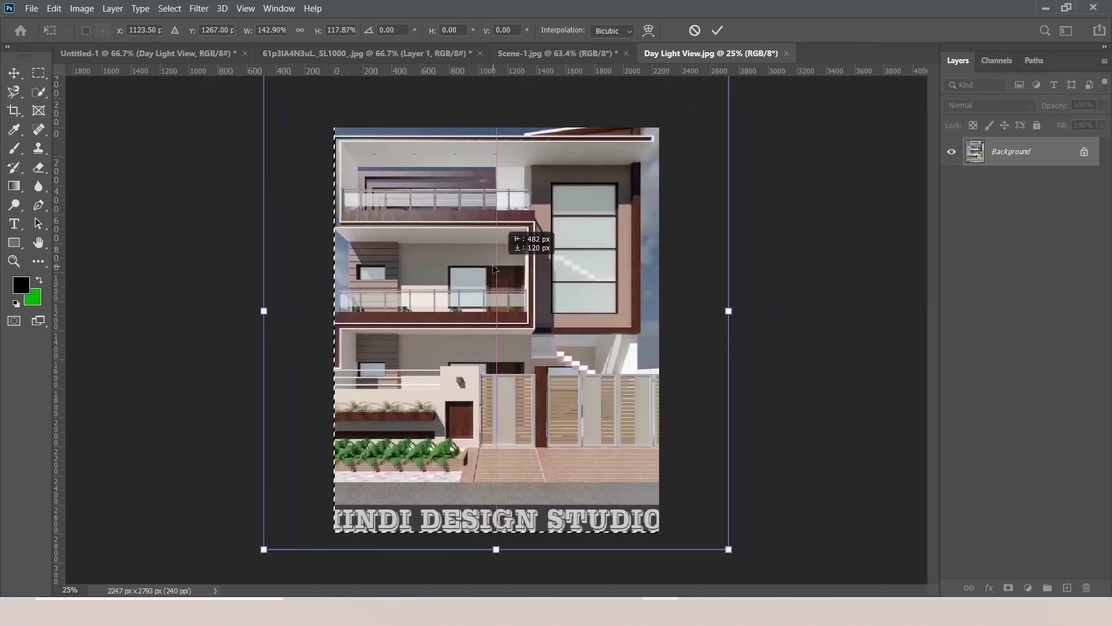
pyautogui.moveTo(549, 254); pyautogui.dragTo(547, 278)
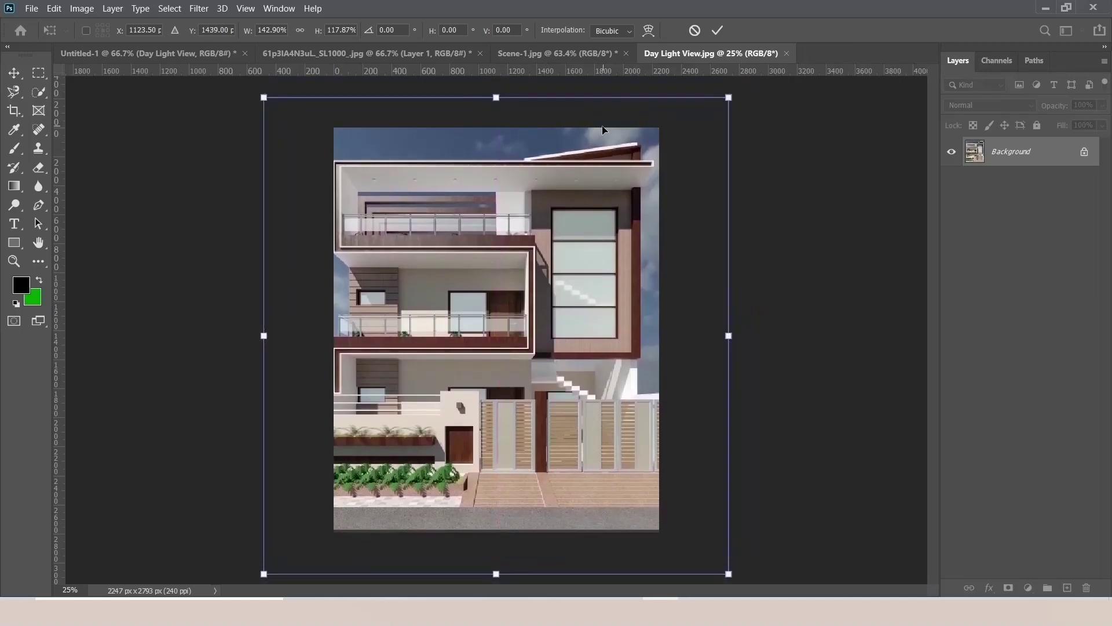
pyautogui.press('Return')
pyautogui.hotkey('ctrl', 's')
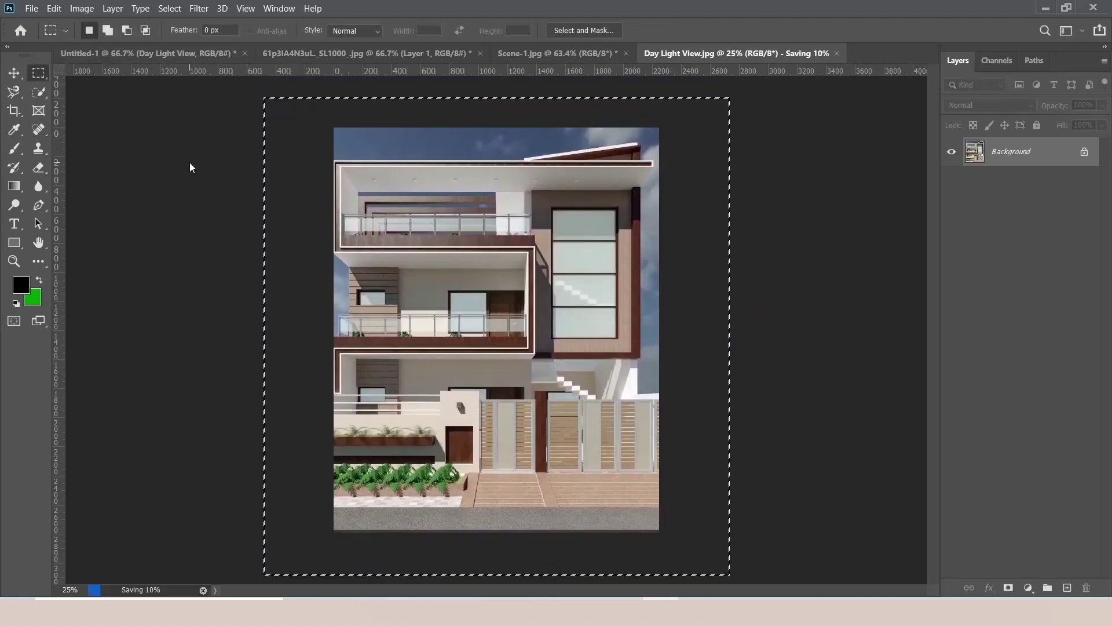
pyautogui.click(787, 53)
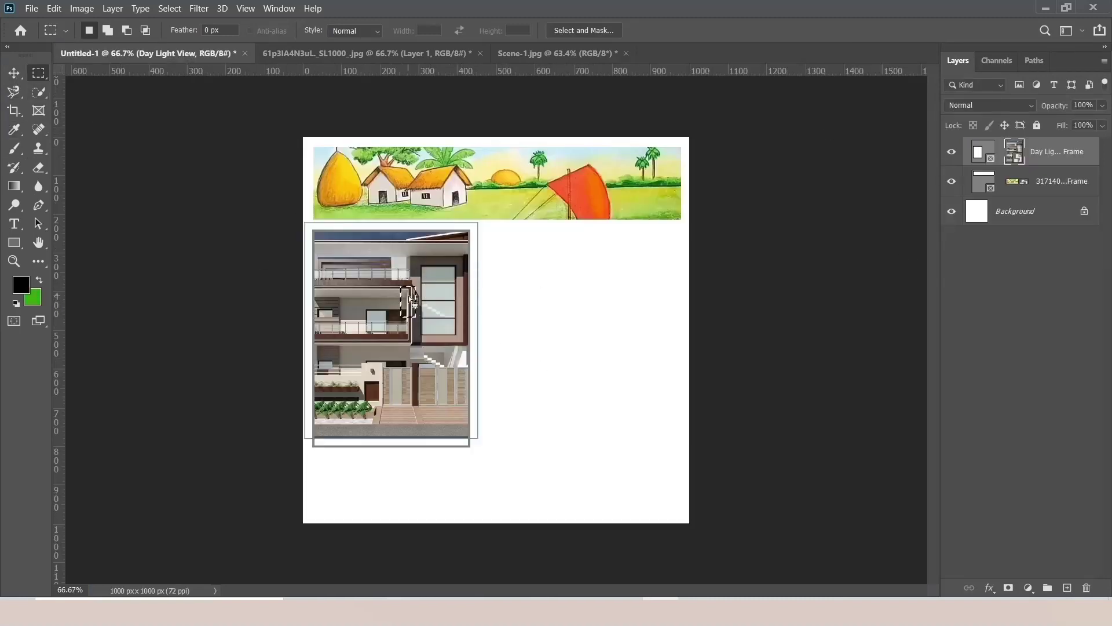
pyautogui.click(1001, 159)
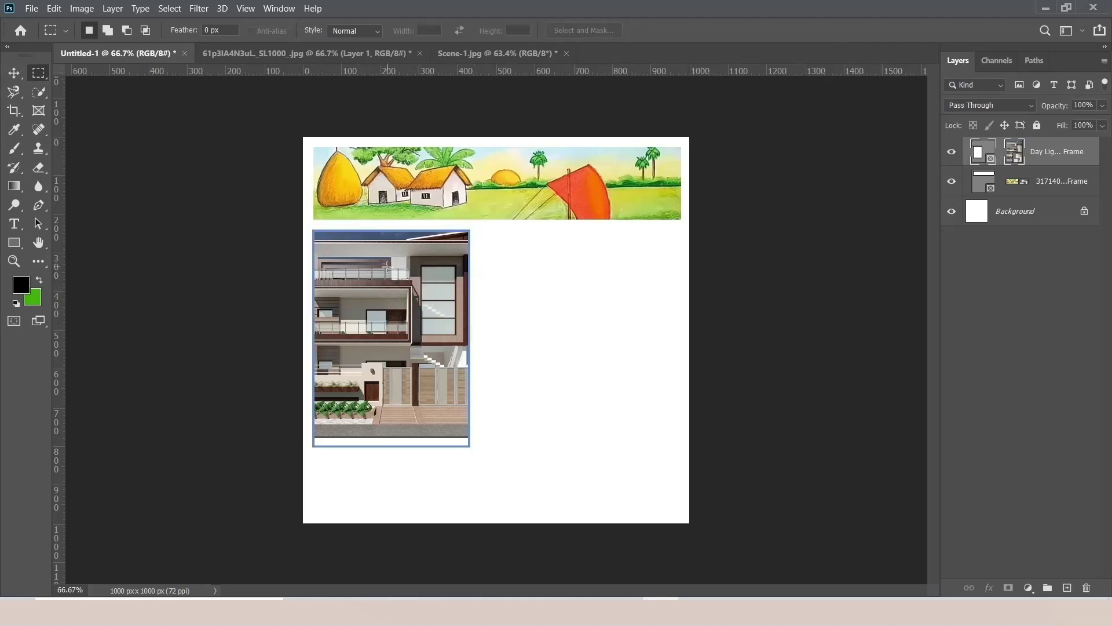
pyautogui.click(13, 72)
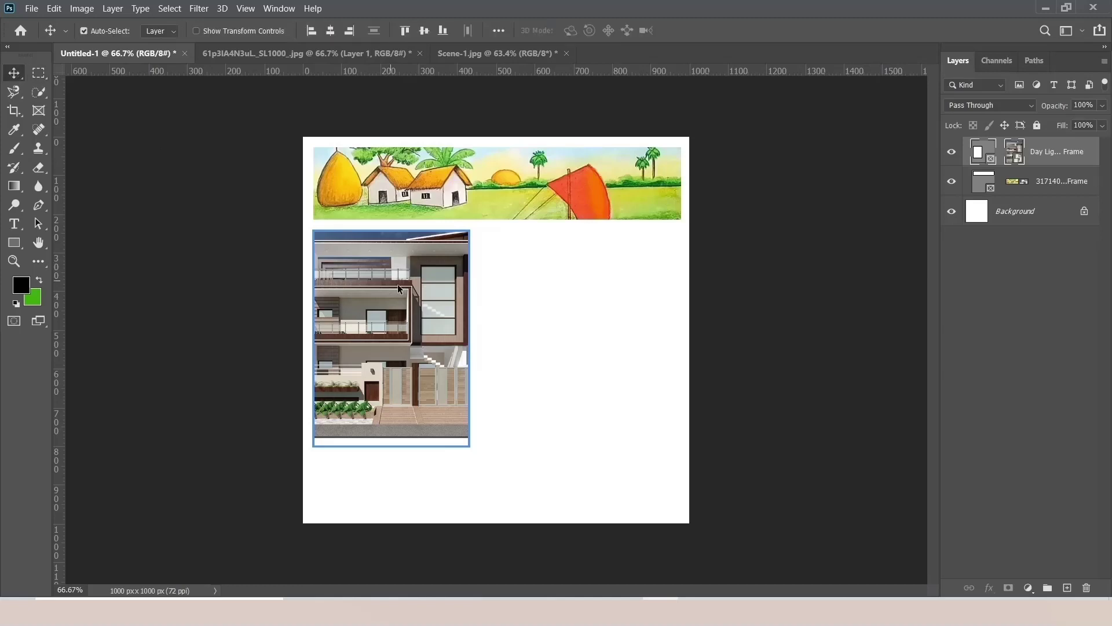
pyautogui.moveTo(395, 276)
pyautogui.mouseDown()
pyautogui.moveTo(426, 351)
pyautogui.moveTo(389, 281)
pyautogui.moveTo(402, 269)
pyautogui.mouseUp()
pyautogui.hotkey('ctrl', 'z')
pyautogui.doubleClick(400, 299)
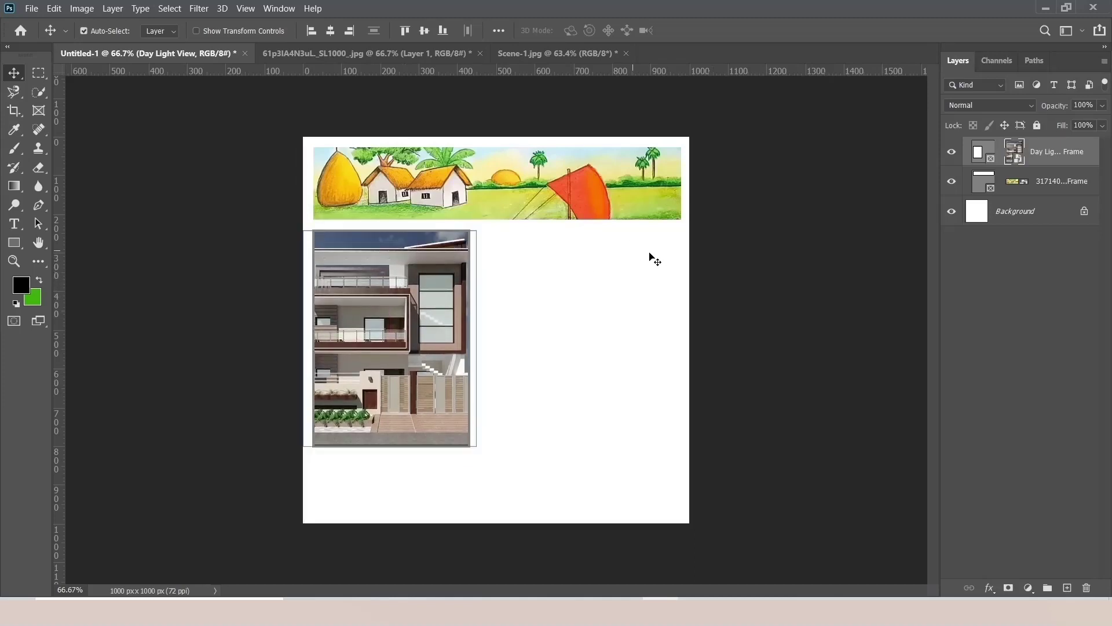
pyautogui.click(39, 72)
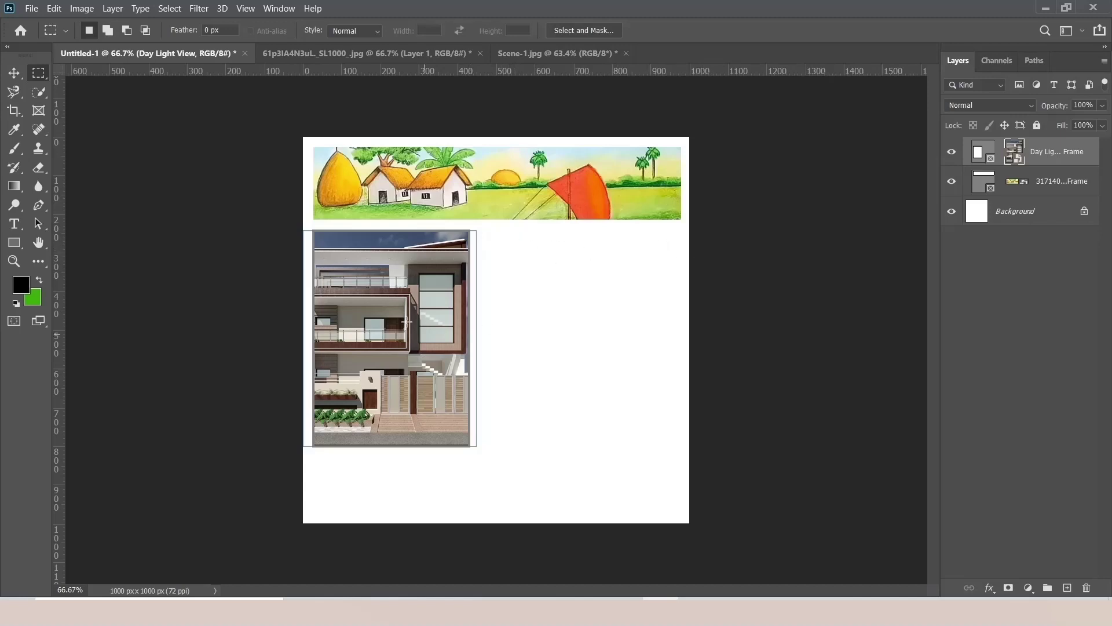
# - Undo back to a blank canvas, draw one empty frame near the centre, and switch to the image folder
pyautogui.click(38, 110)
pyautogui.moveTo(532, 345); pyautogui.dragTo(650, 429)
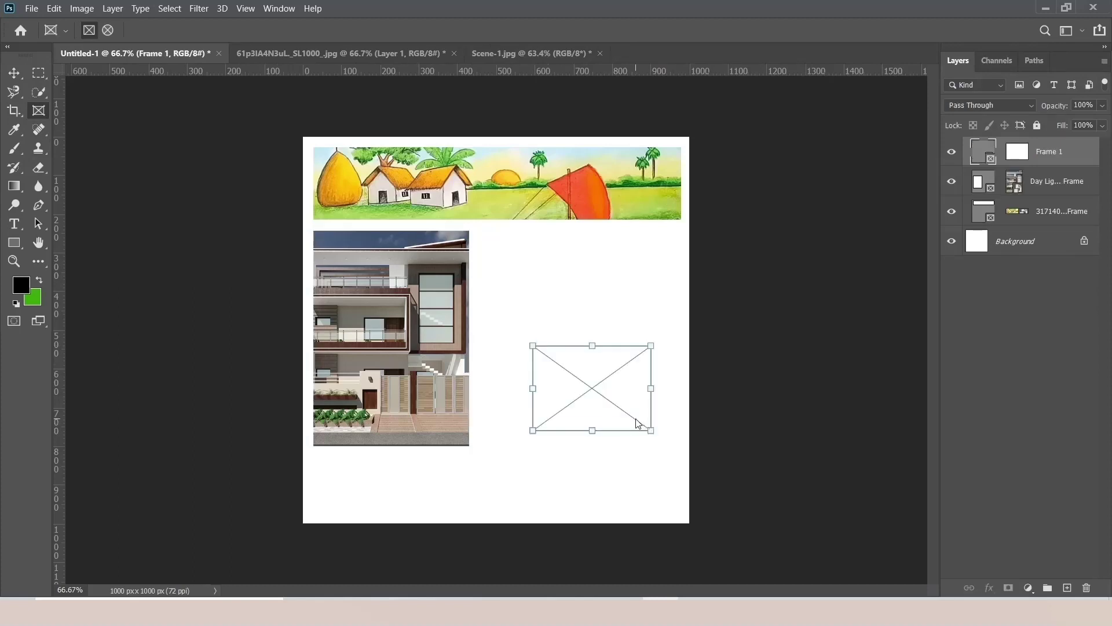
pyautogui.press('Delete')
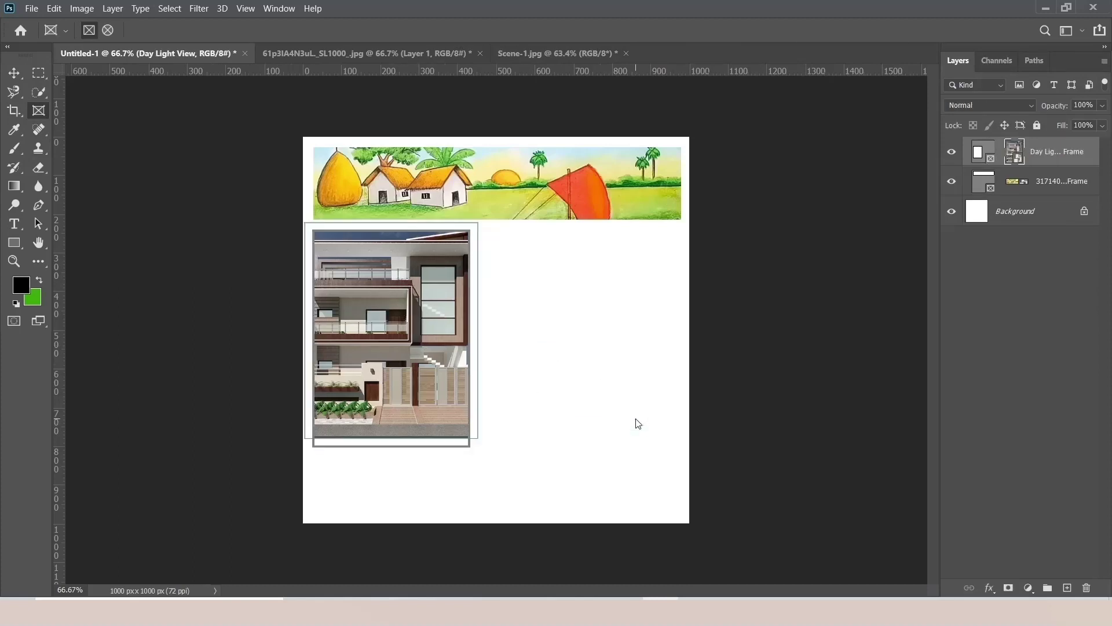
pyautogui.hotkey('ctrl', 'z')
pyautogui.hotkey('ctrl', 'z')
pyautogui.hotkey('ctrl', 'z')
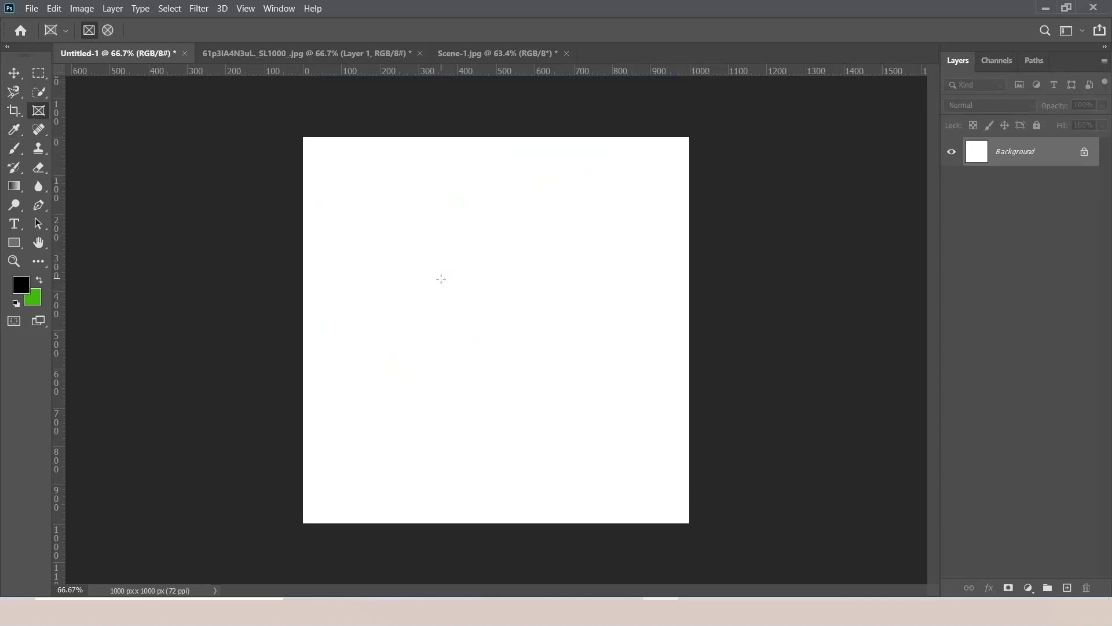
pyautogui.moveTo(462, 268); pyautogui.dragTo(546, 379)
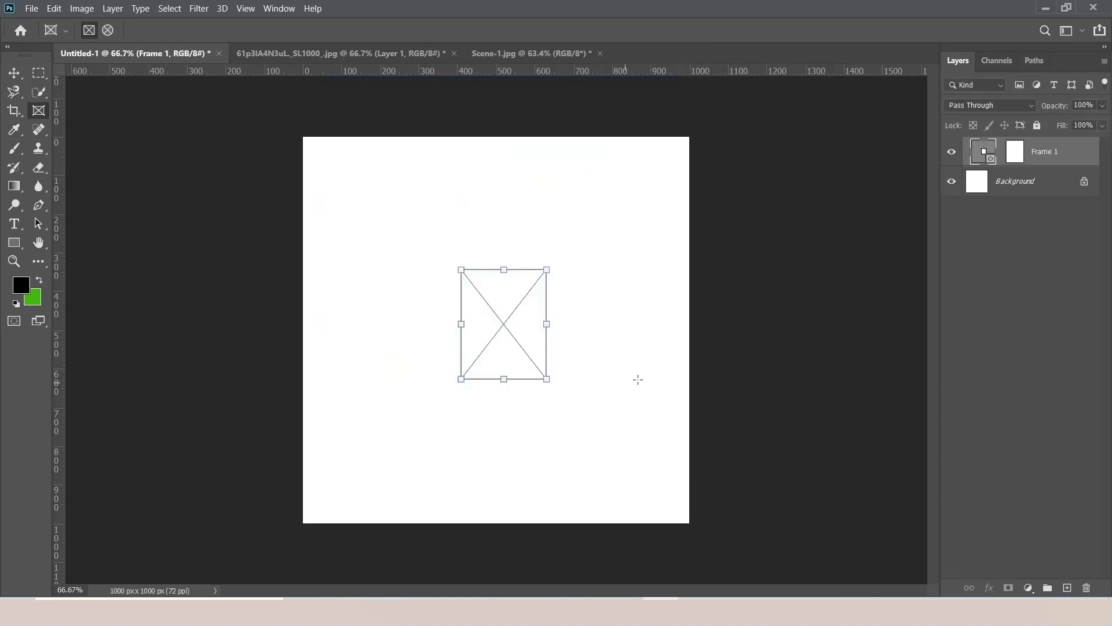
pyautogui.hotkey('alt', 'Tab')
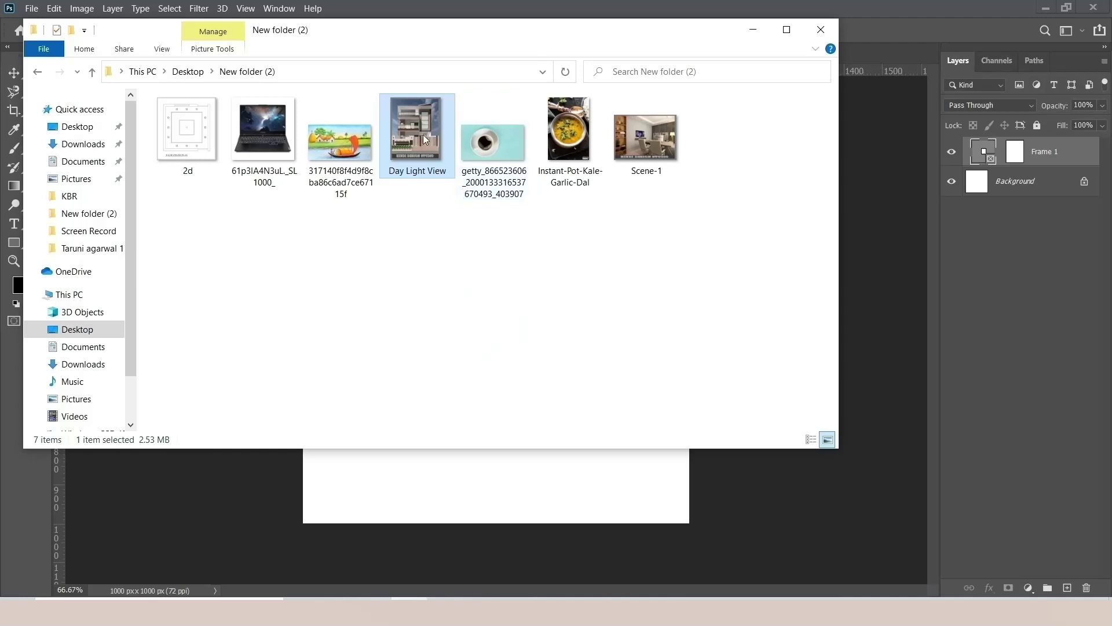
# - Place and reposition Day Light View in the central frame, then draw an empty top-left frame
pyautogui.moveTo(423, 135); pyautogui.dragTo(509, 343)
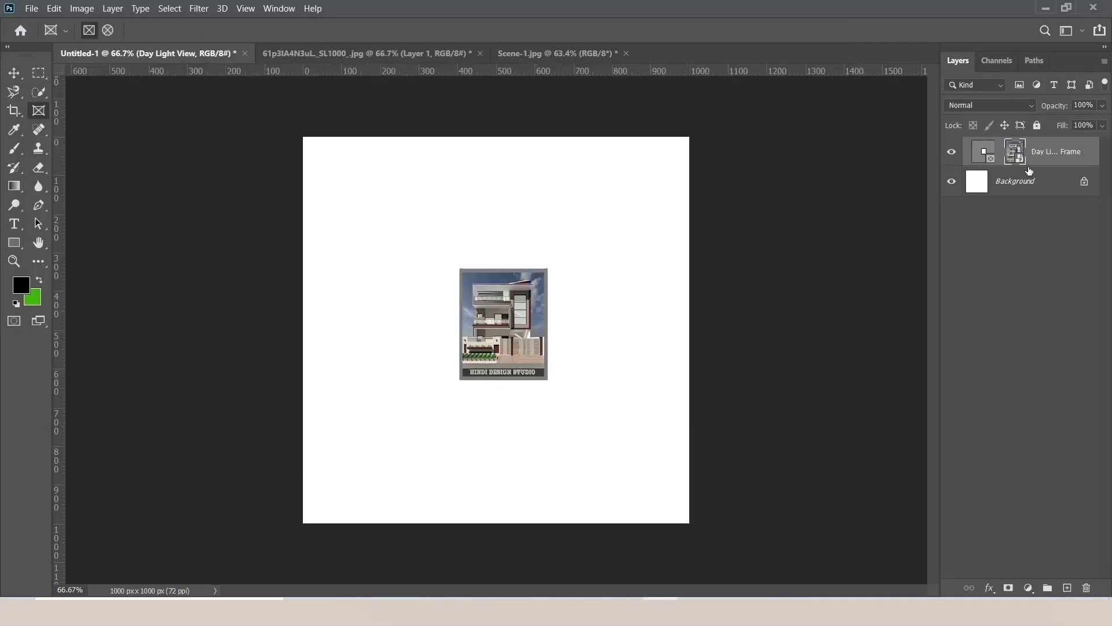
pyautogui.press('Return')
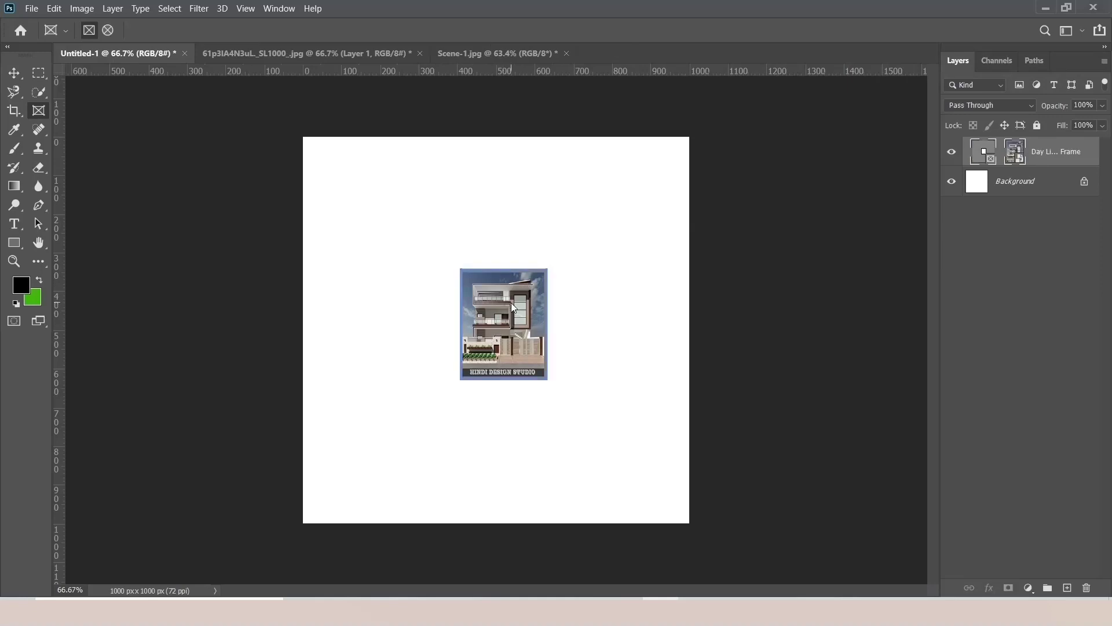
pyautogui.moveTo(509, 306)
pyautogui.mouseDown()
pyautogui.moveTo(500, 339)
pyautogui.moveTo(503, 318)
pyautogui.moveTo(447, 284)
pyautogui.moveTo(537, 255)
pyautogui.moveTo(546, 336)
pyautogui.moveTo(448, 257)
pyautogui.moveTo(516, 285)
pyautogui.moveTo(503, 311)
pyautogui.moveTo(507, 290)
pyautogui.mouseUp()
pyautogui.click(501, 300)
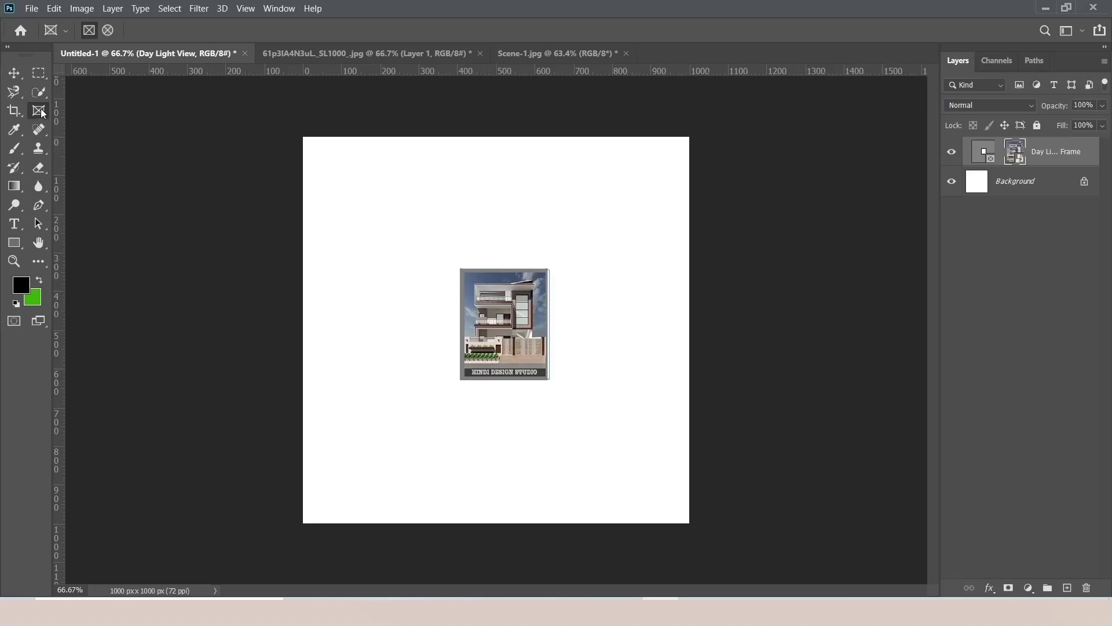
pyautogui.moveTo(312, 162); pyautogui.dragTo(414, 262)
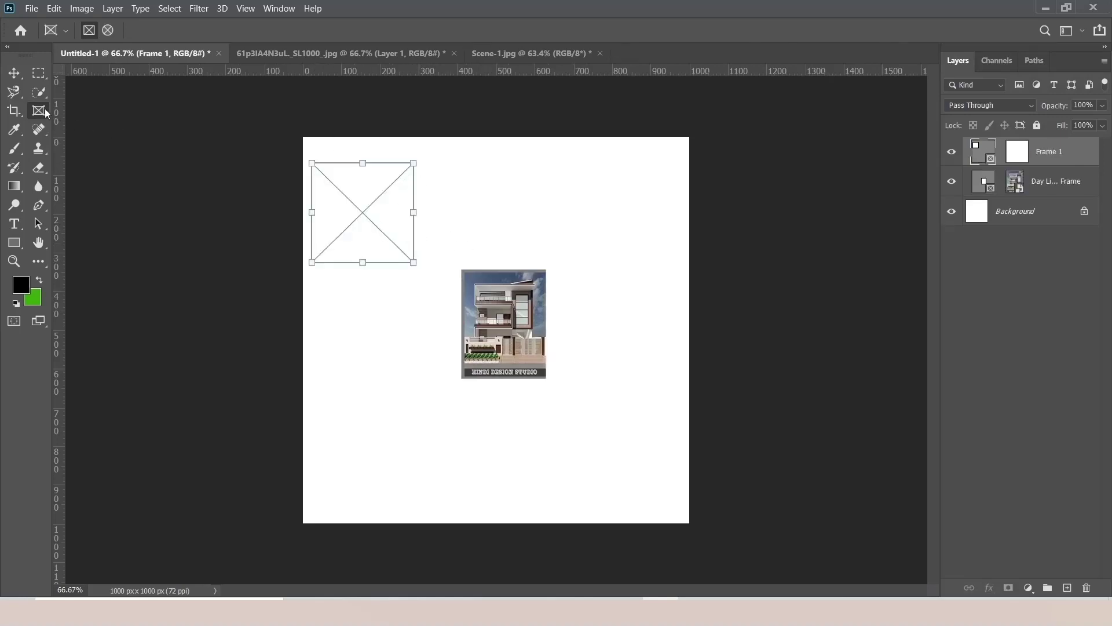
# - Fill the top-left Frame 1 with the village boat painting (317140)
pyautogui.moveTo(442, 163); pyautogui.dragTo(565, 247)
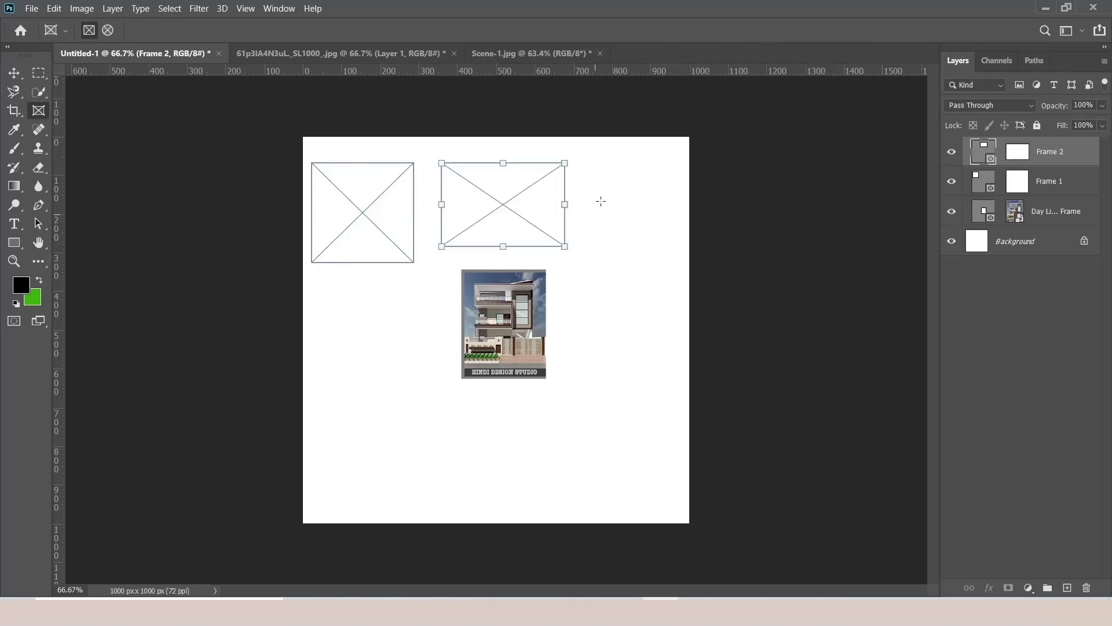
pyautogui.hotkey('ctrl', 'z')
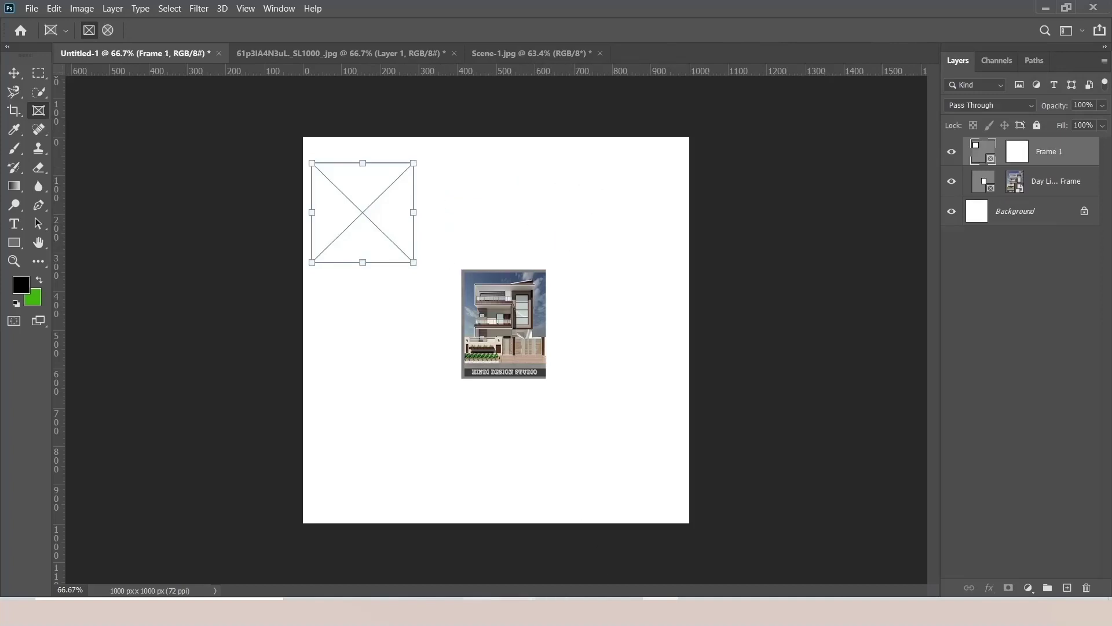
pyautogui.hotkey('alt', 'Tab')
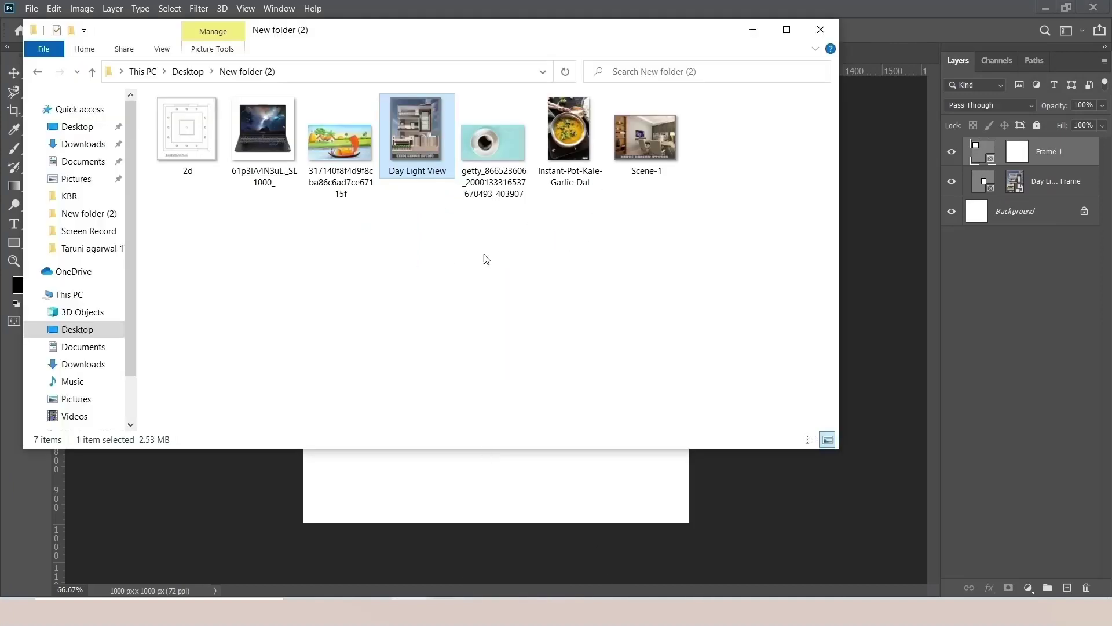
pyautogui.moveTo(320, 137)
pyautogui.mouseDown()
pyautogui.moveTo(617, 564)
pyautogui.moveTo(360, 230)
pyautogui.mouseUp()
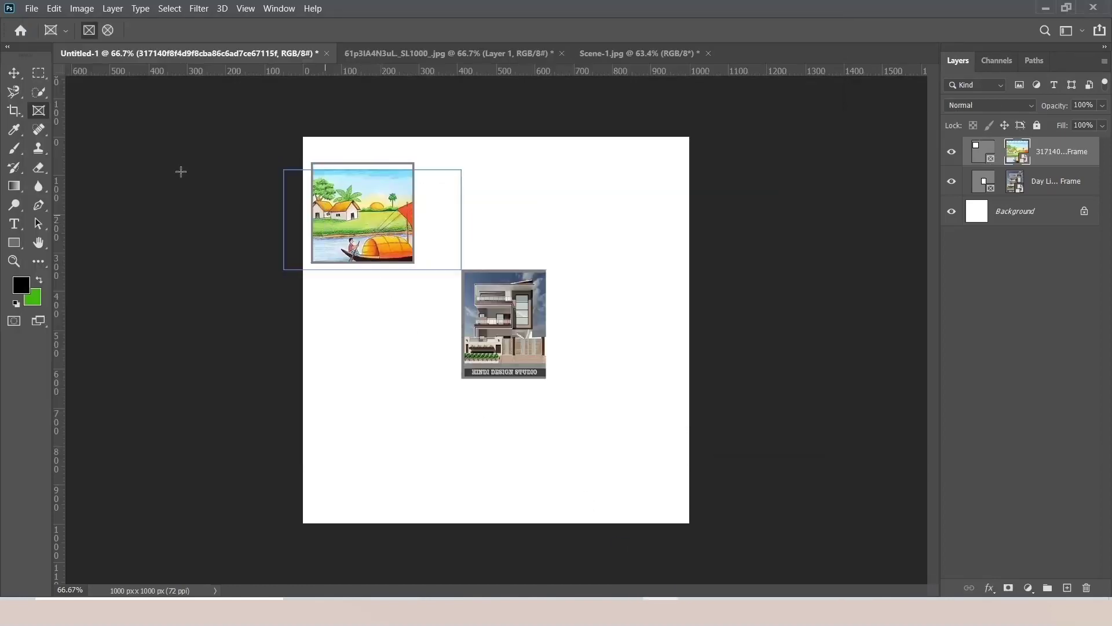
# - Draw a top-right frame and place the Scene-1 interior image in it
pyautogui.moveTo(497, 163); pyautogui.dragTo(607, 253)
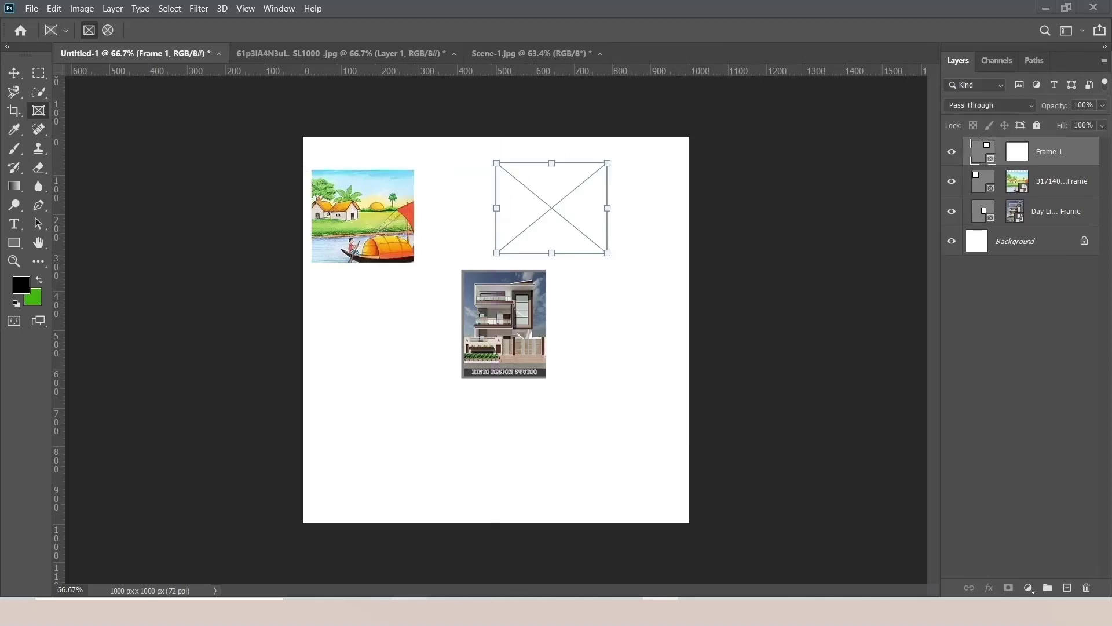
pyautogui.hotkey('alt', 'Tab')
pyautogui.click(644, 120)
pyautogui.moveTo(644, 120)
pyautogui.mouseDown()
pyautogui.moveTo(686, 468)
pyautogui.moveTo(579, 395)
pyautogui.moveTo(548, 212)
pyautogui.mouseUp()
pyautogui.click(38, 70)
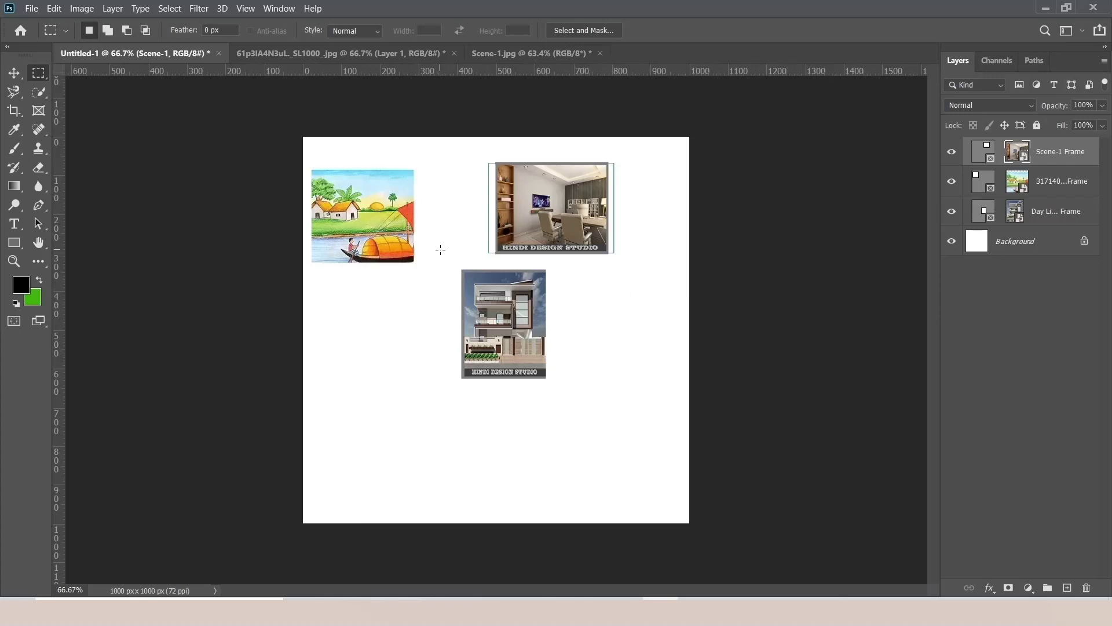
pyautogui.click(38, 111)
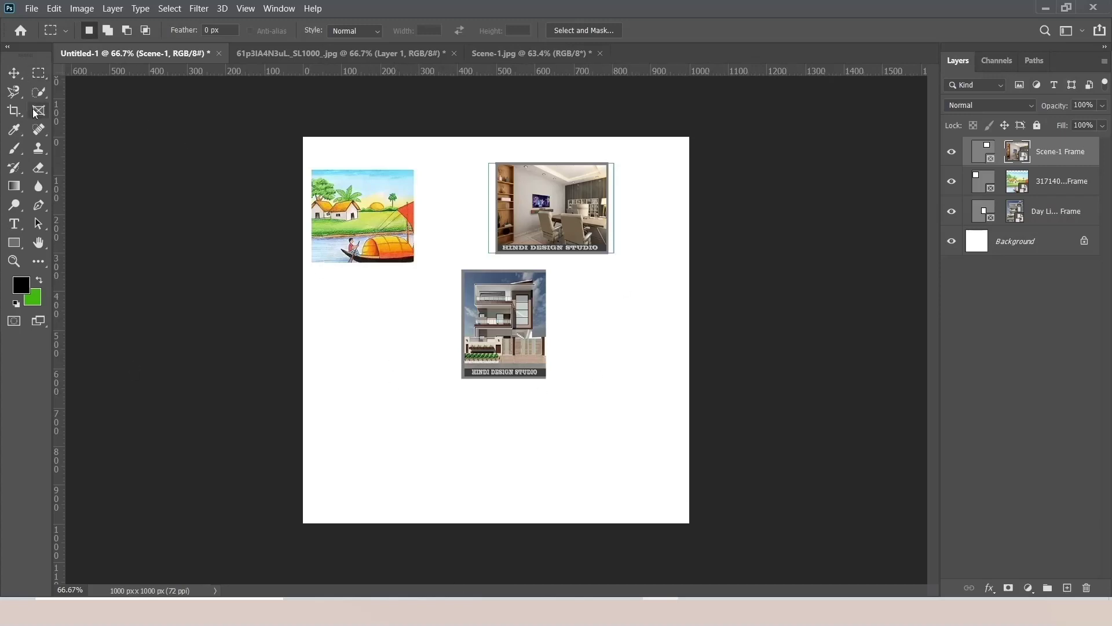
# - Draw a tall rectangle in the lower-left canvas area with no fill
pyautogui.click(14, 242)
pyautogui.rightClick(14, 242)
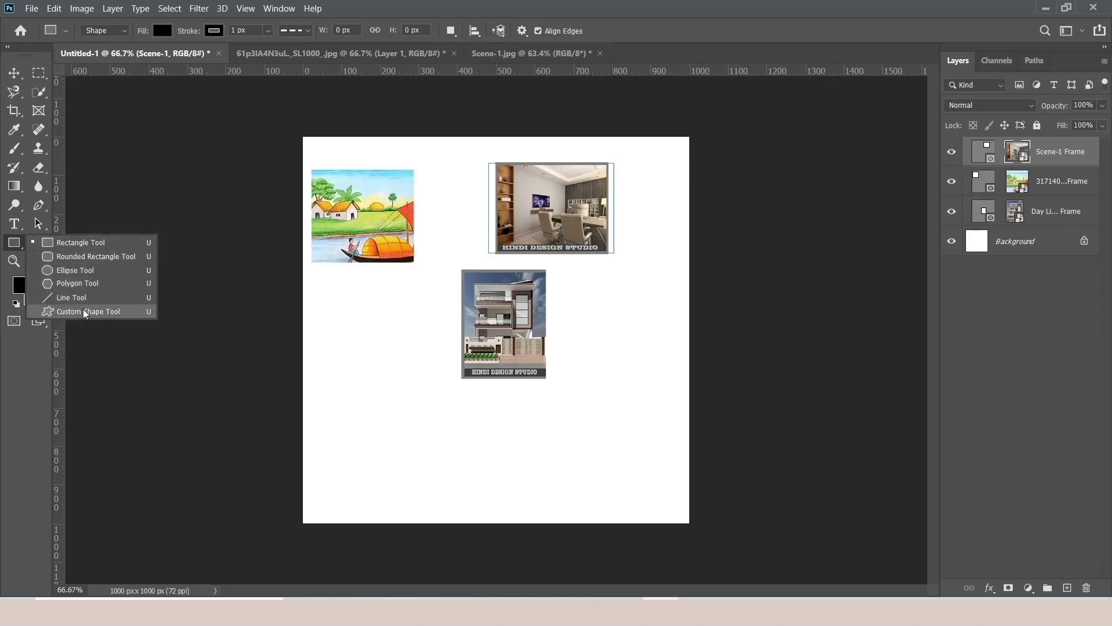
pyautogui.click(85, 248)
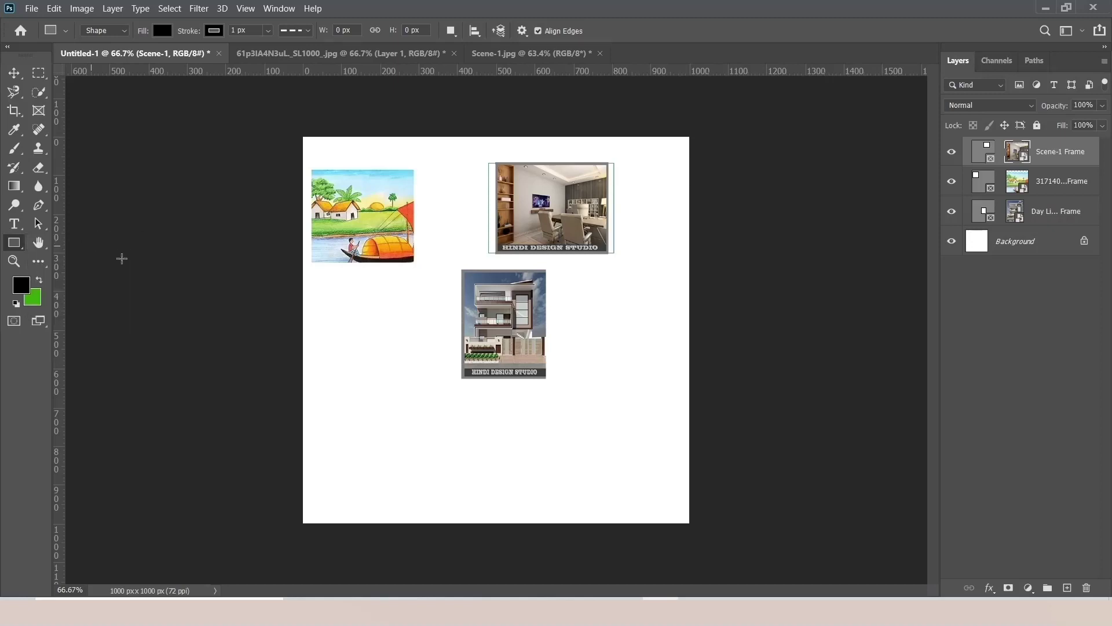
pyautogui.moveTo(337, 314); pyautogui.dragTo(435, 459)
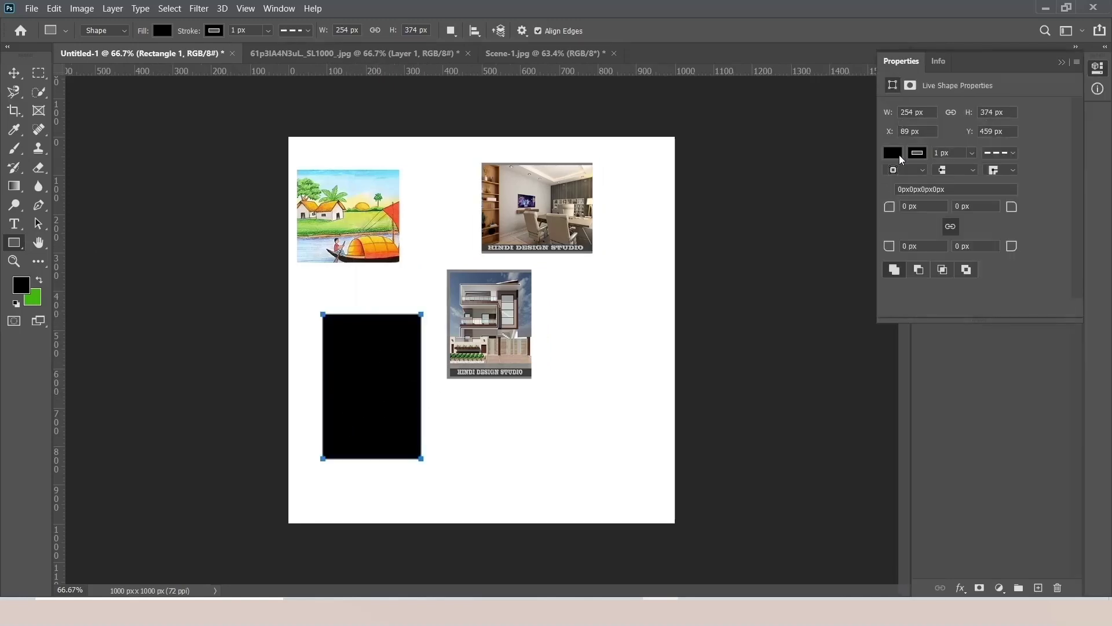
pyautogui.click(892, 153)
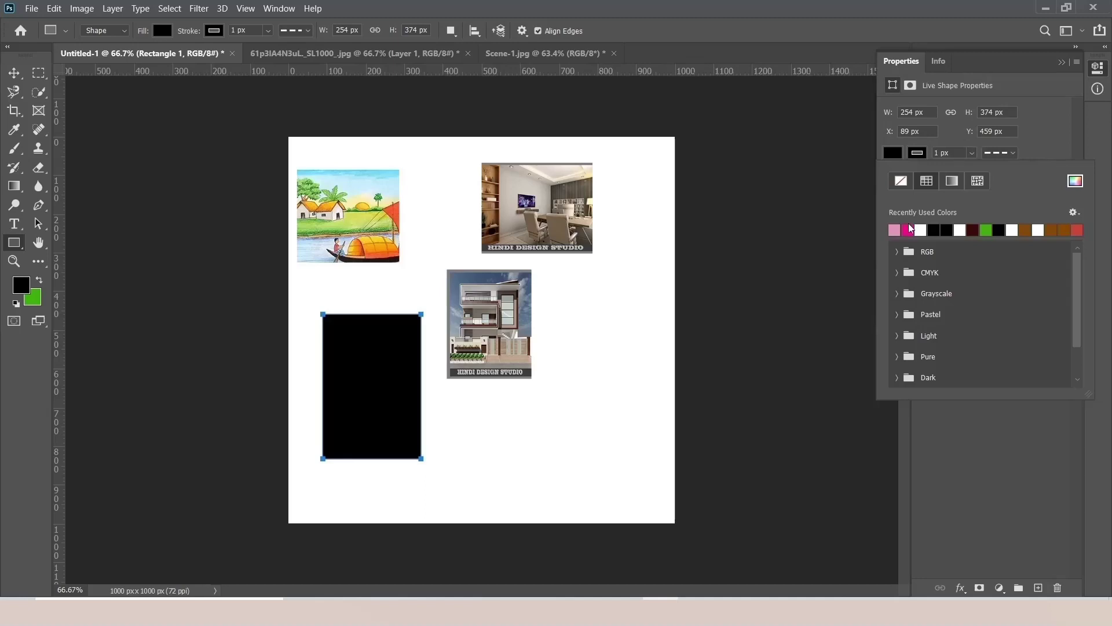
pyautogui.click(901, 181)
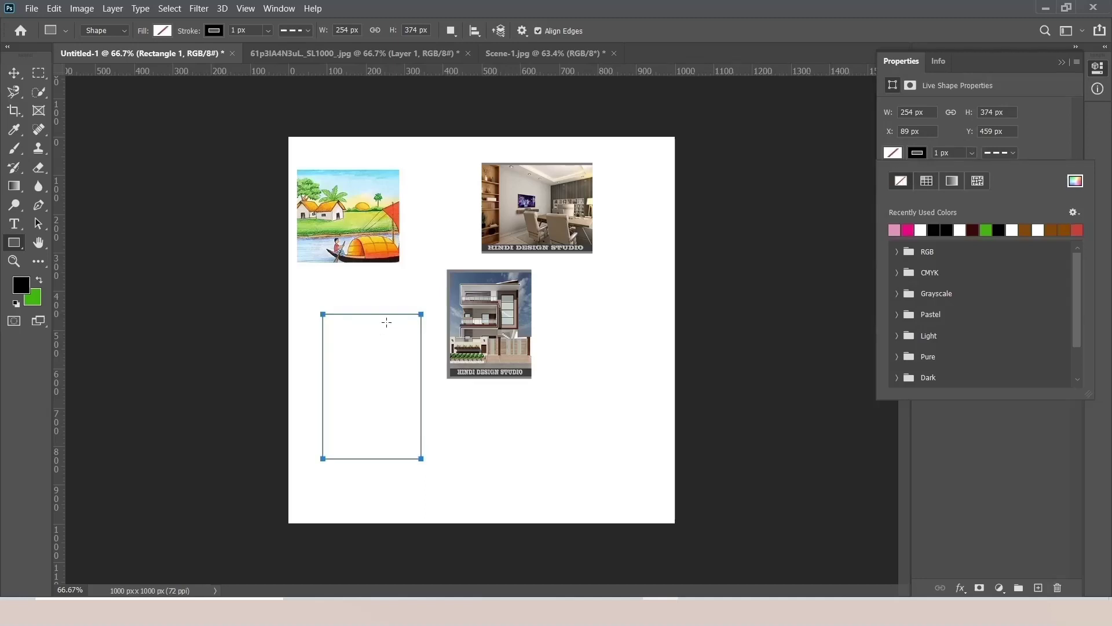
# - Give the rectangle a solid outline, then undo to restore its black fill
pyautogui.click(922, 152)
pyautogui.click(39, 72)
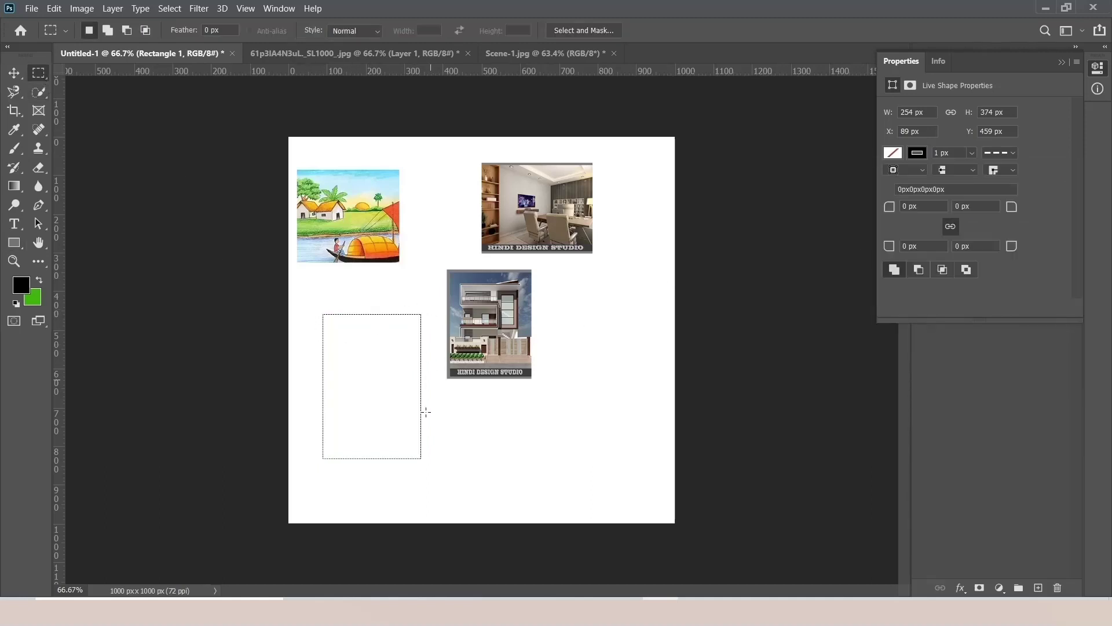
pyautogui.click(995, 152)
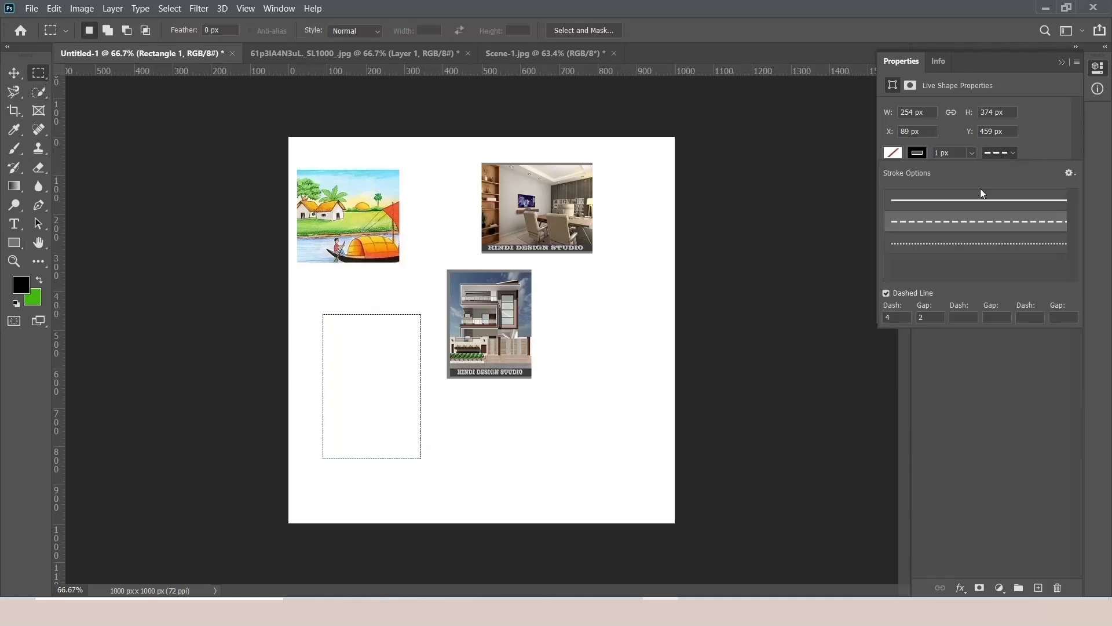
pyautogui.click(959, 201)
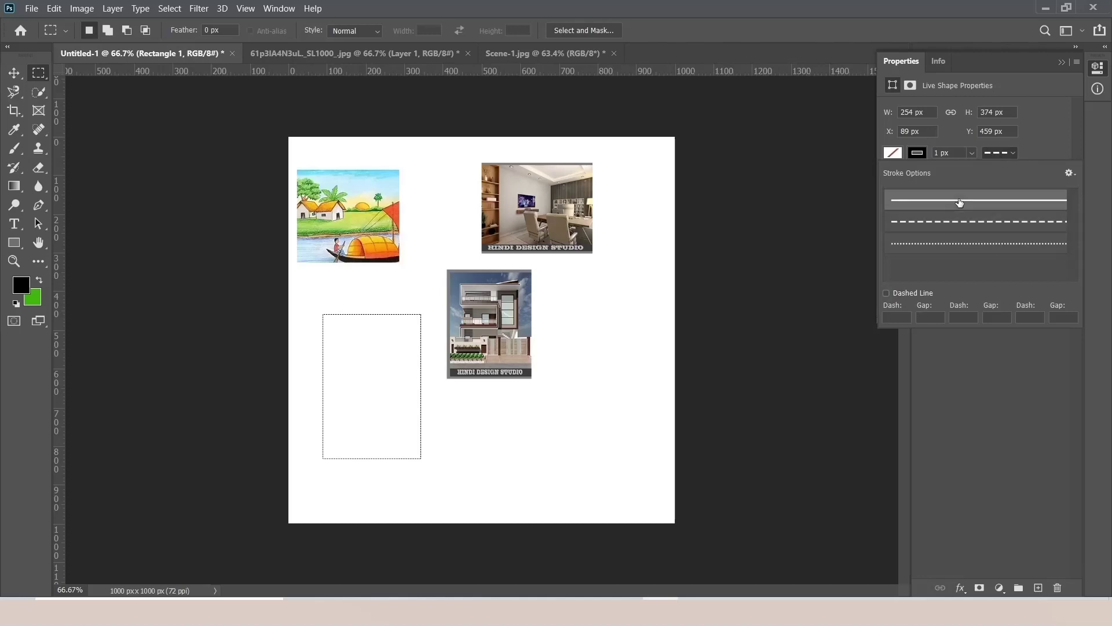
pyautogui.click(40, 75)
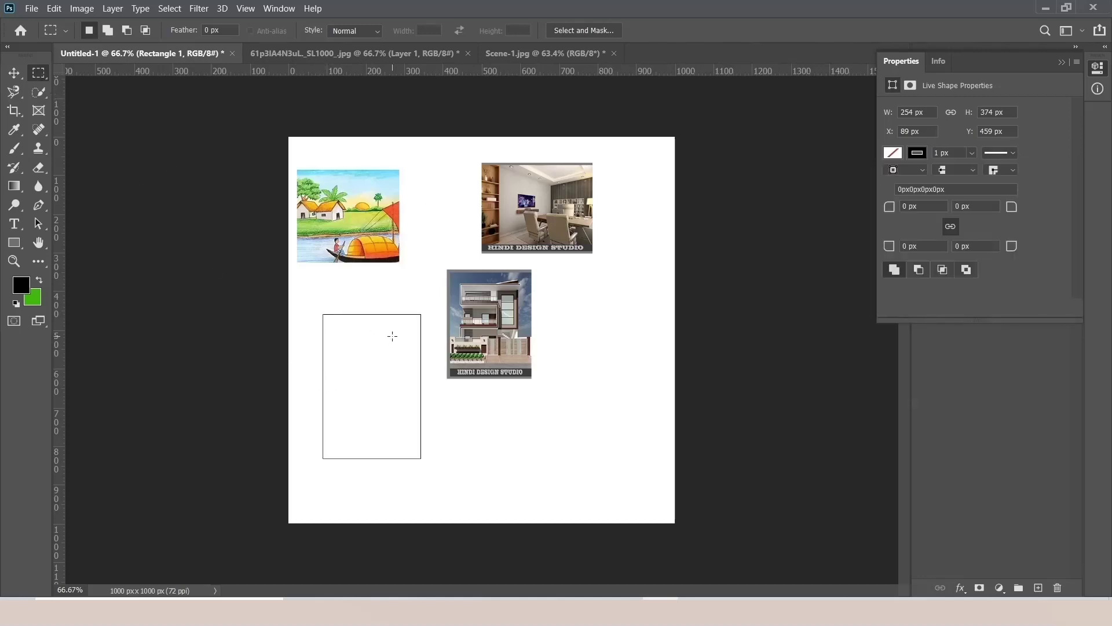
pyautogui.hotkey('alt', 'BackSpace')
# - Convert the rectangle layer to a frame, then delete that empty frame
pyautogui.click(1060, 61)
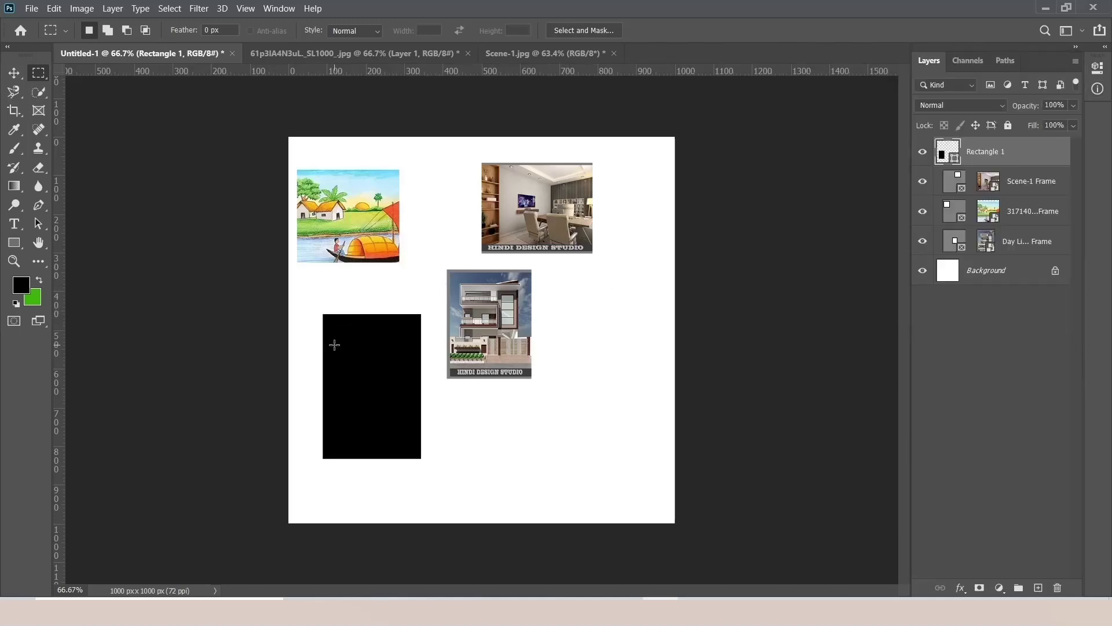
pyautogui.rightClick(985, 154)
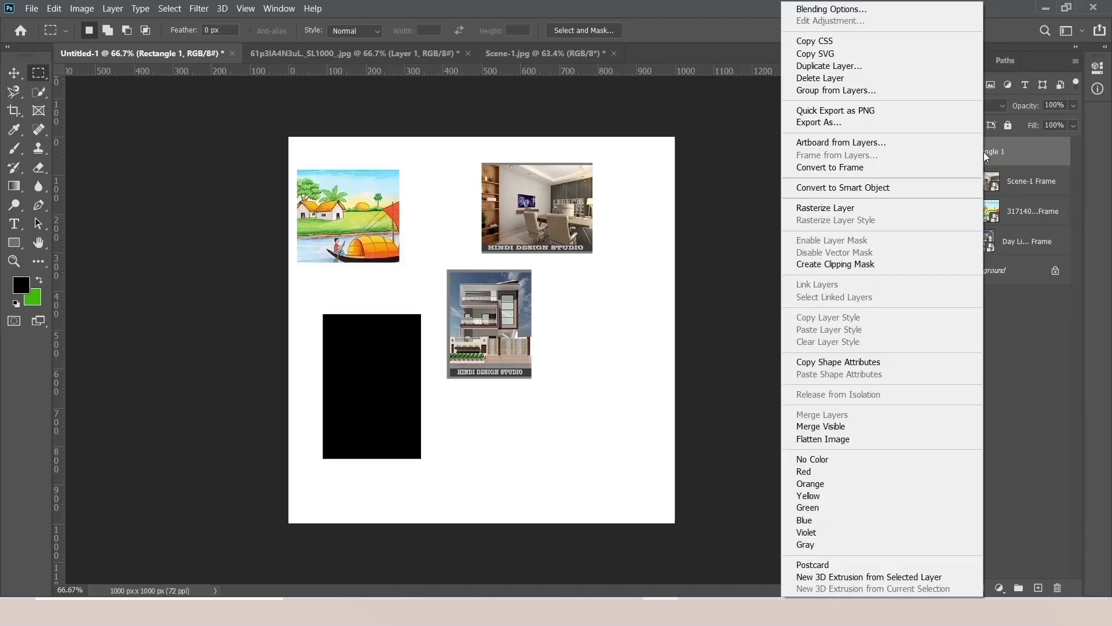
pyautogui.click(824, 168)
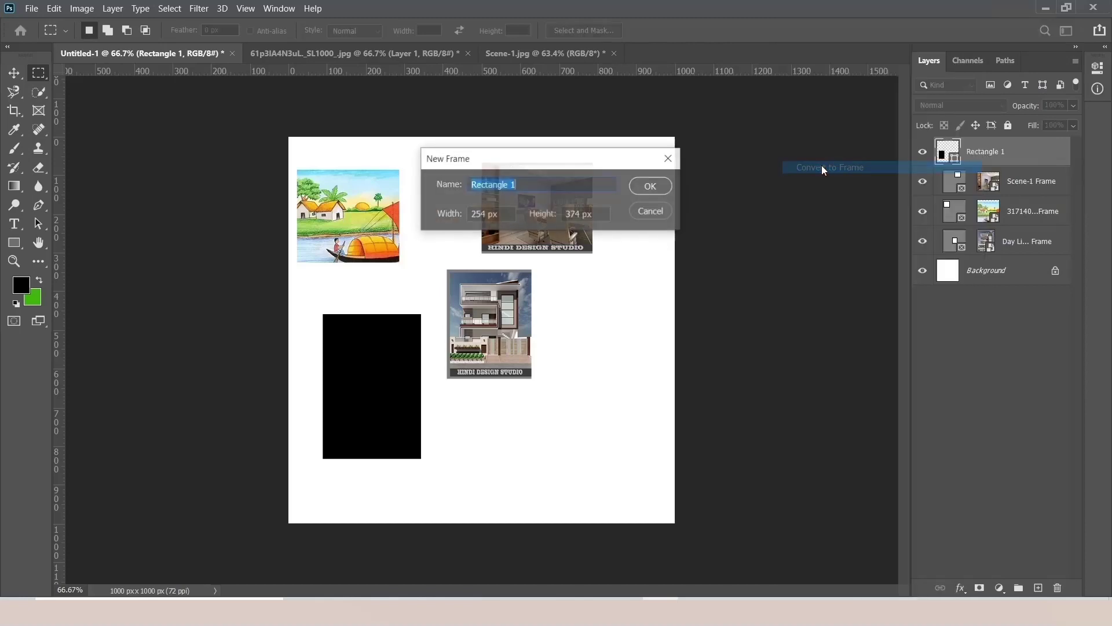
pyautogui.click(651, 186)
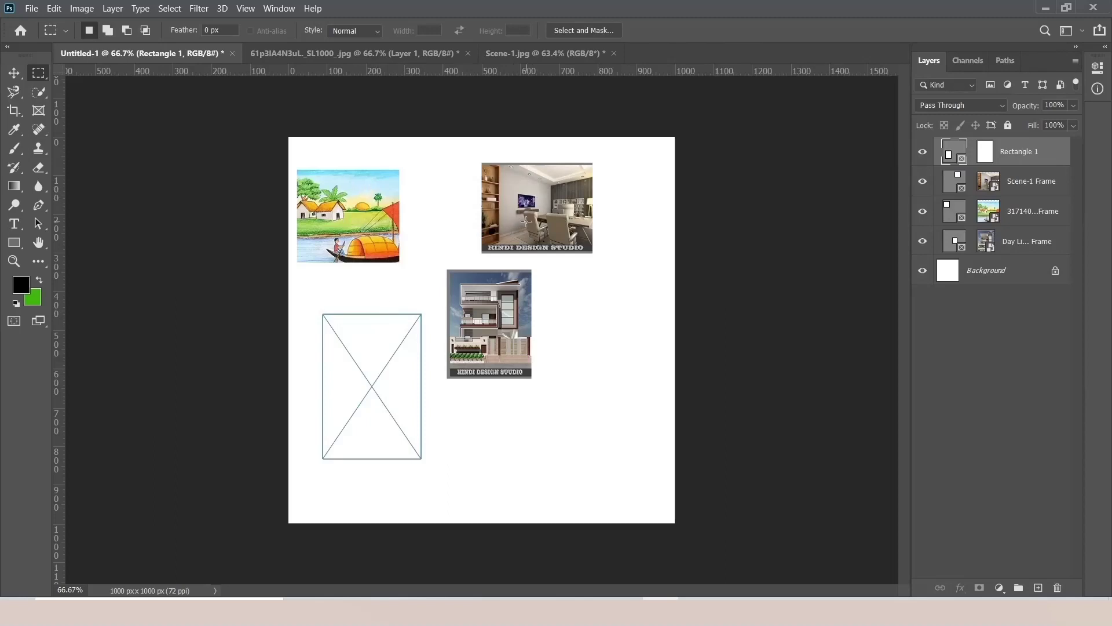
pyautogui.press('Delete')
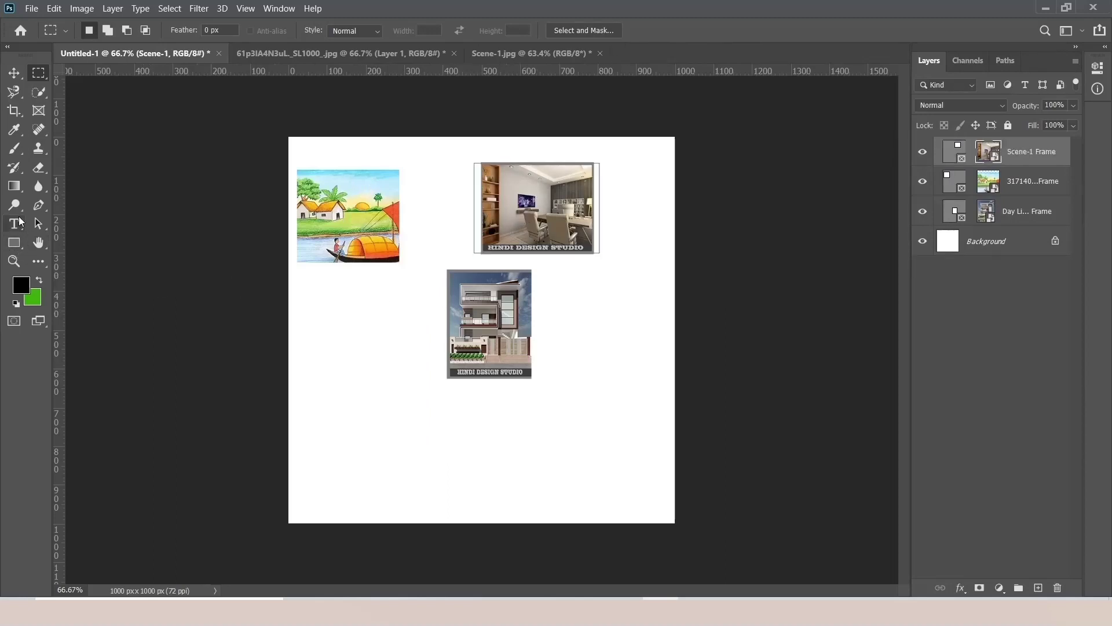
# - Draw a 5-sided polygon at the lower left and convert it to a frame
pyautogui.click(15, 243)
pyautogui.rightClick(17, 250)
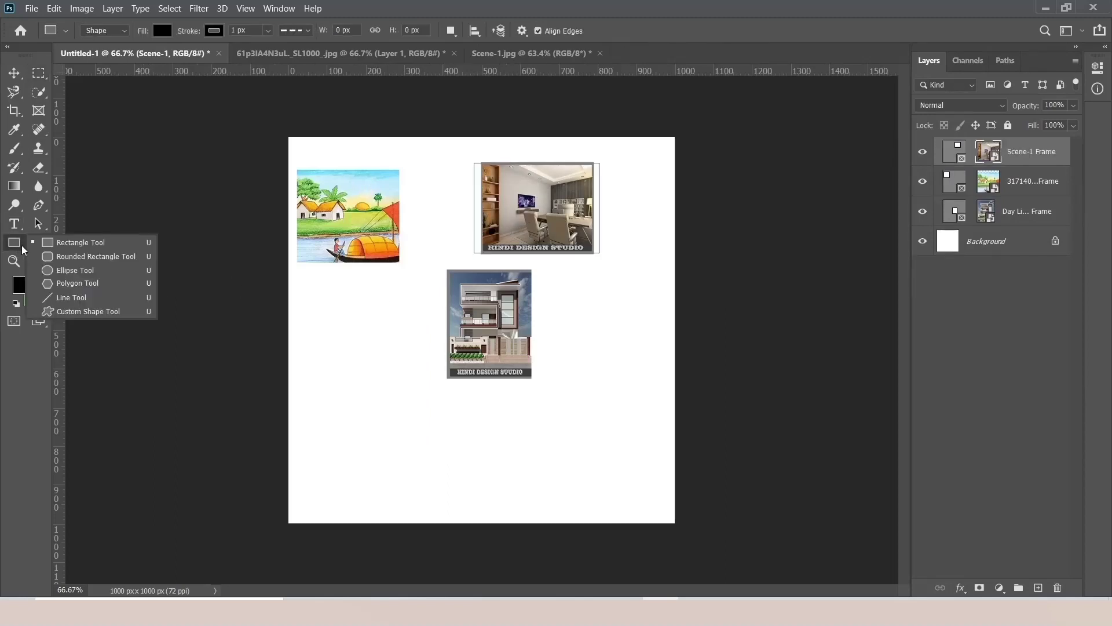
pyautogui.click(78, 284)
pyautogui.moveTo(374, 425); pyautogui.dragTo(376, 348)
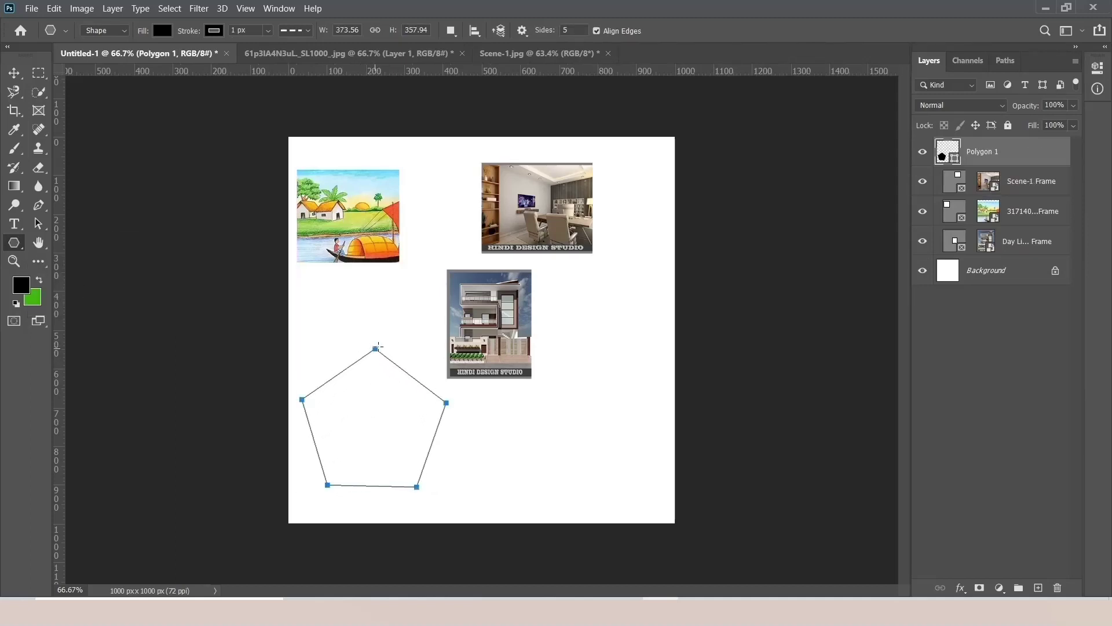
pyautogui.rightClick(976, 155)
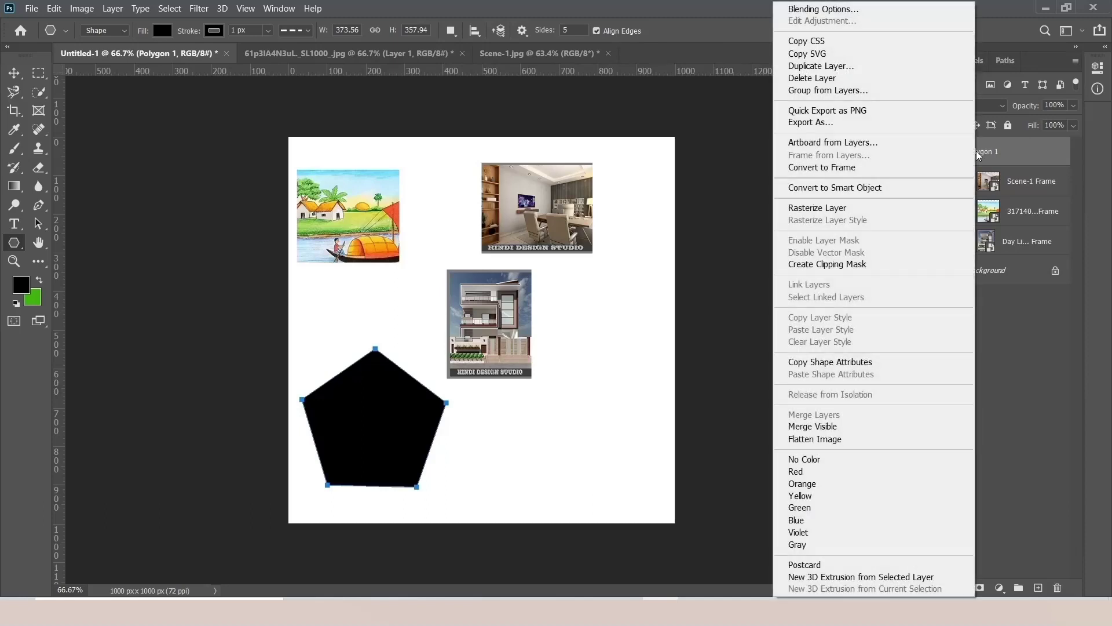
pyautogui.click(824, 168)
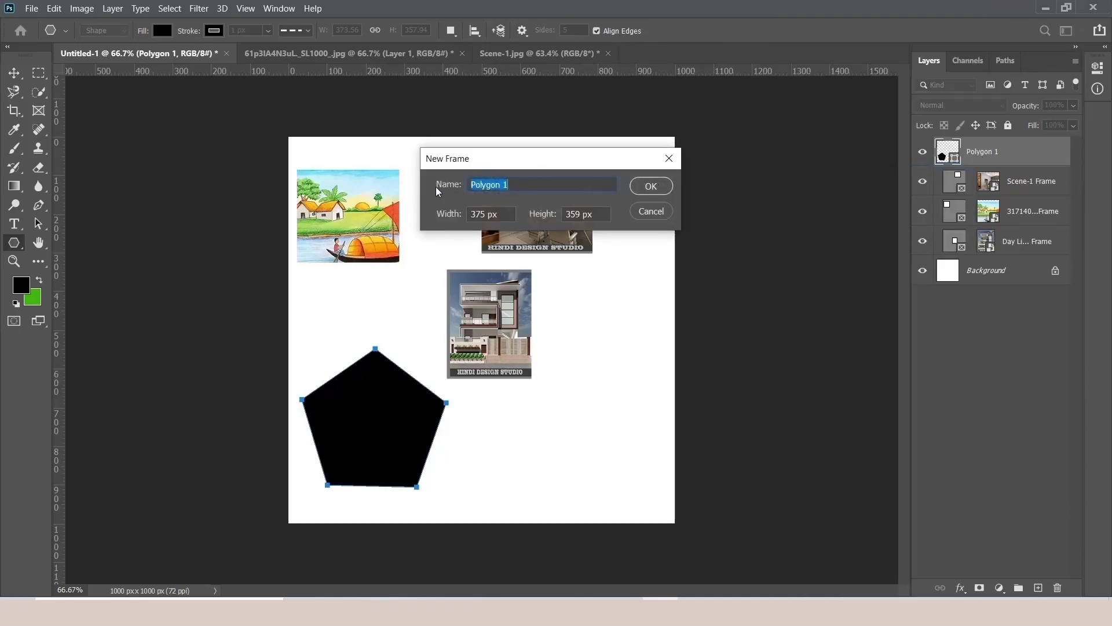
pyautogui.click(641, 188)
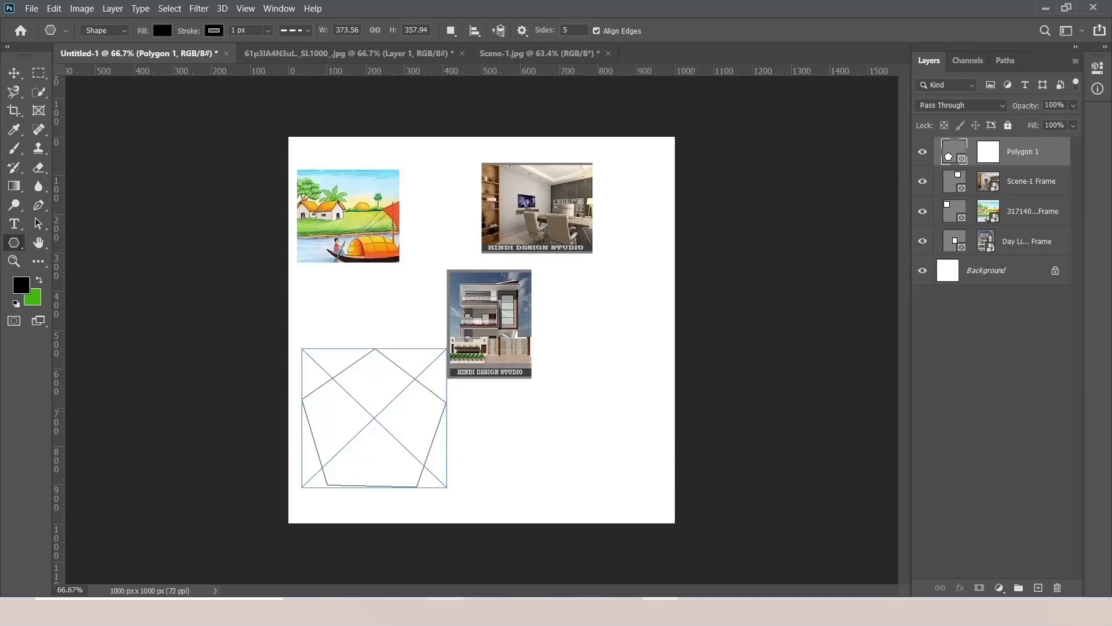
# - Place the village boat painting (317140) in the pentagon frame and reposition it inside
pyautogui.click(412, 612)
pyautogui.moveTo(328, 134); pyautogui.dragTo(648, 585)
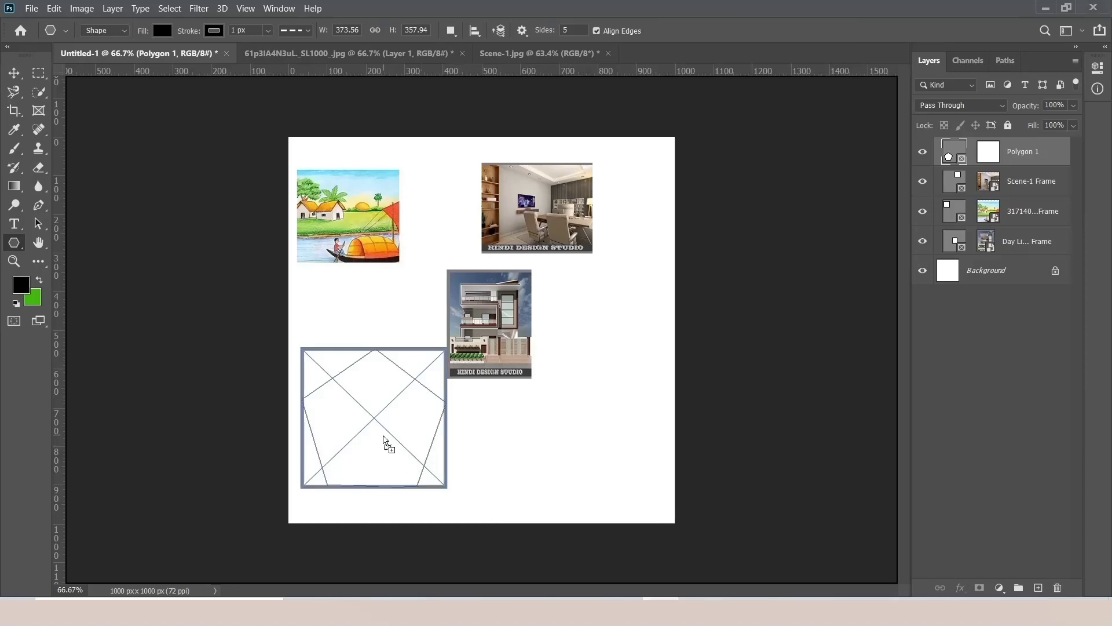
pyautogui.moveTo(649, 585); pyautogui.dragTo(384, 442)
pyautogui.click(38, 72)
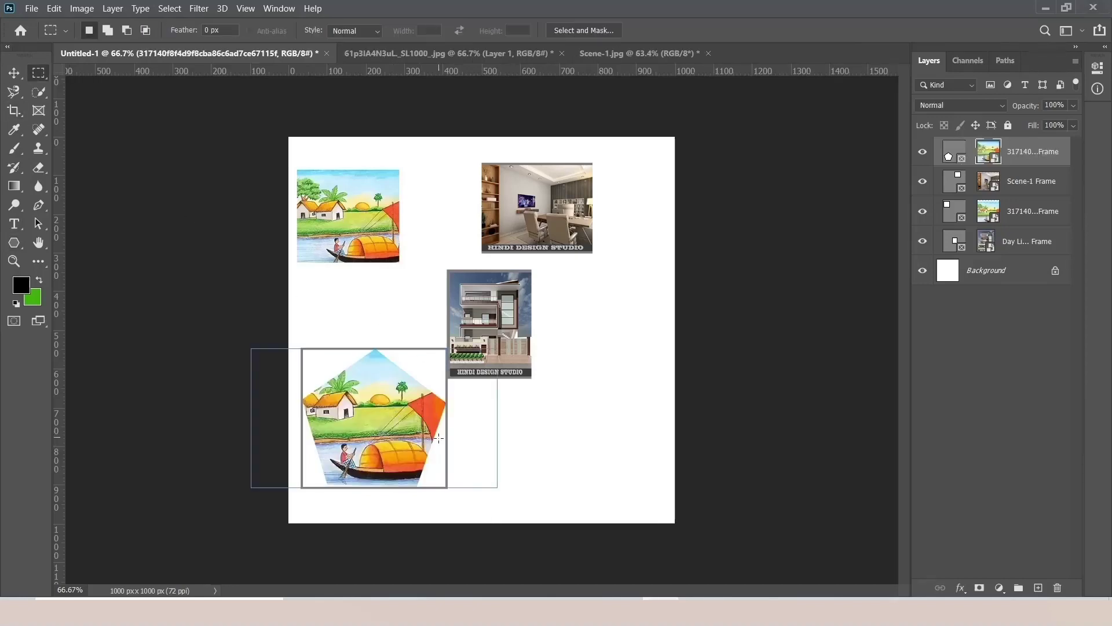
pyautogui.press('v')
pyautogui.moveTo(314, 375)
pyautogui.mouseDown()
pyautogui.moveTo(353, 395)
pyautogui.moveTo(403, 453)
pyautogui.moveTo(394, 419)
pyautogui.moveTo(392, 470)
pyautogui.moveTo(391, 368)
pyautogui.moveTo(385, 391)
pyautogui.mouseUp()
# - Nudge the pentagon frame slightly left and down
pyautogui.click(860, 299)
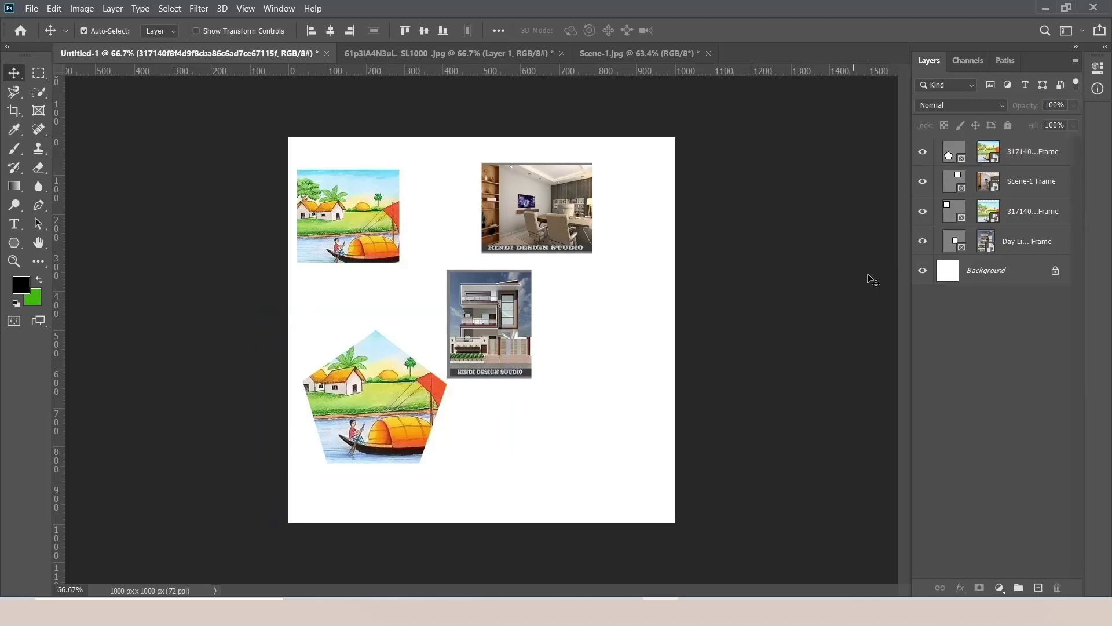
pyautogui.moveTo(388, 393); pyautogui.dragTo(381, 409)
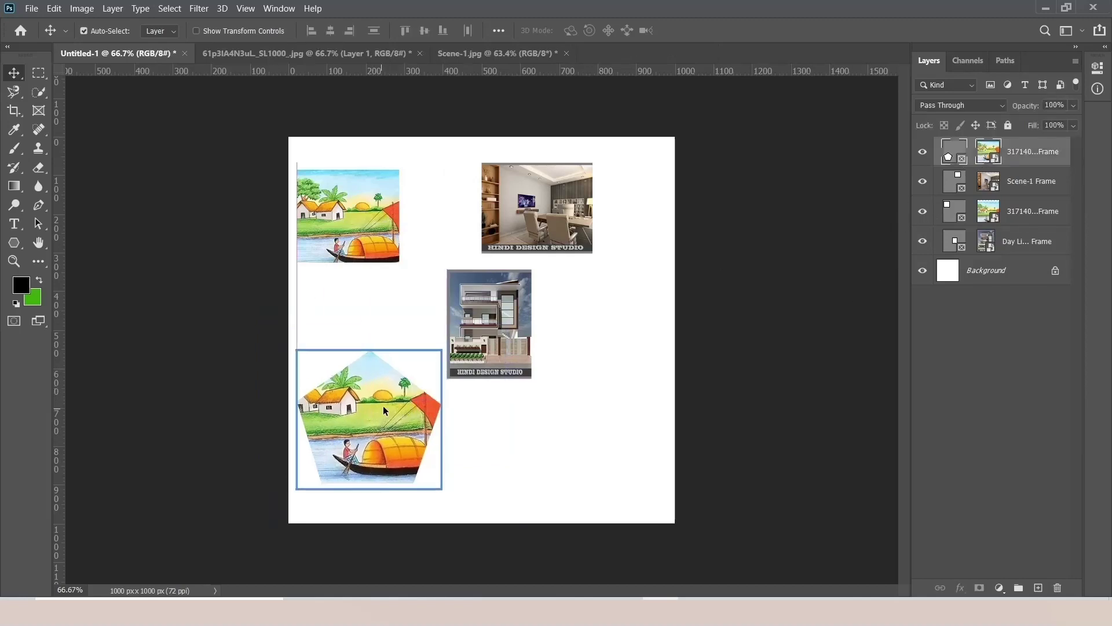
pyautogui.click(39, 73)
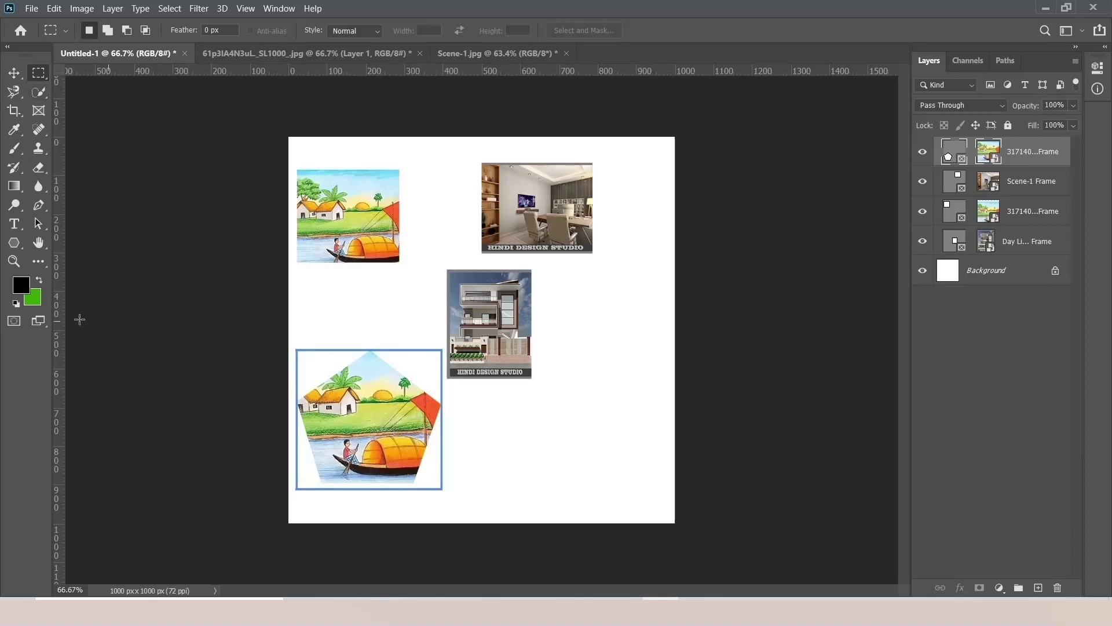
pyautogui.click(14, 242)
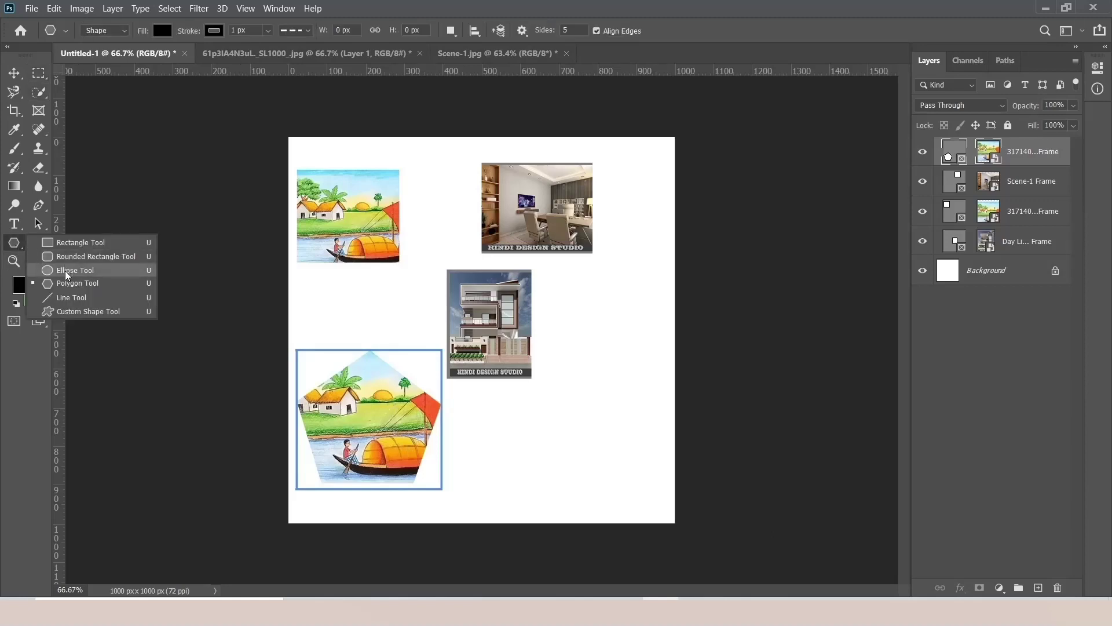
# - Draw a tall ellipse right of the canvas centre and convert it to a frame
pyautogui.click(69, 270)
pyautogui.moveTo(606, 456); pyautogui.dragTo(540, 329)
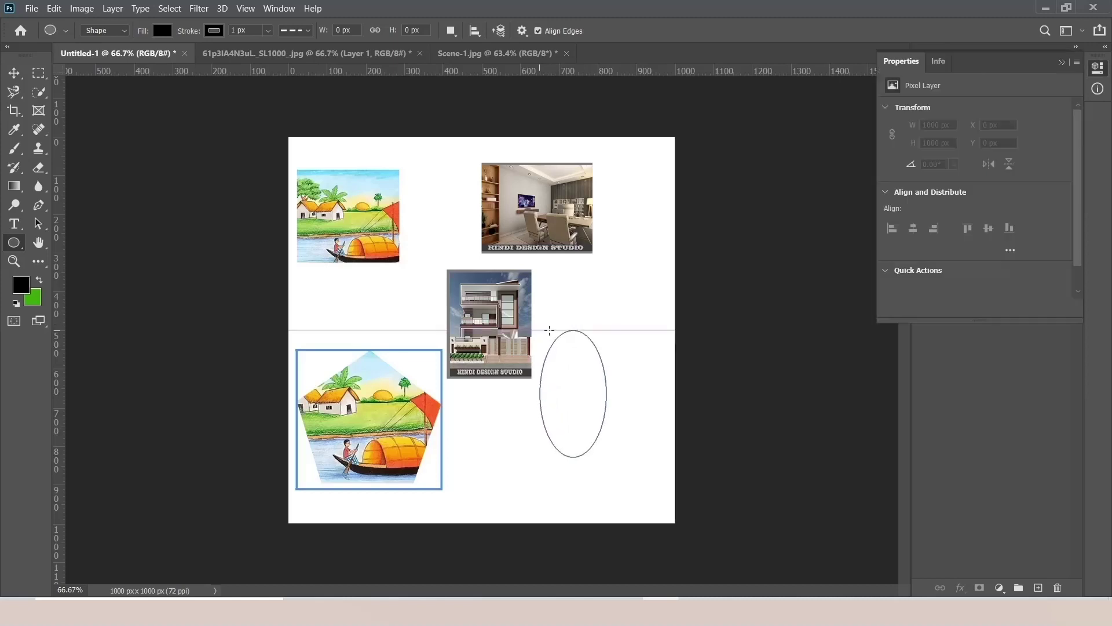
pyautogui.click(1061, 62)
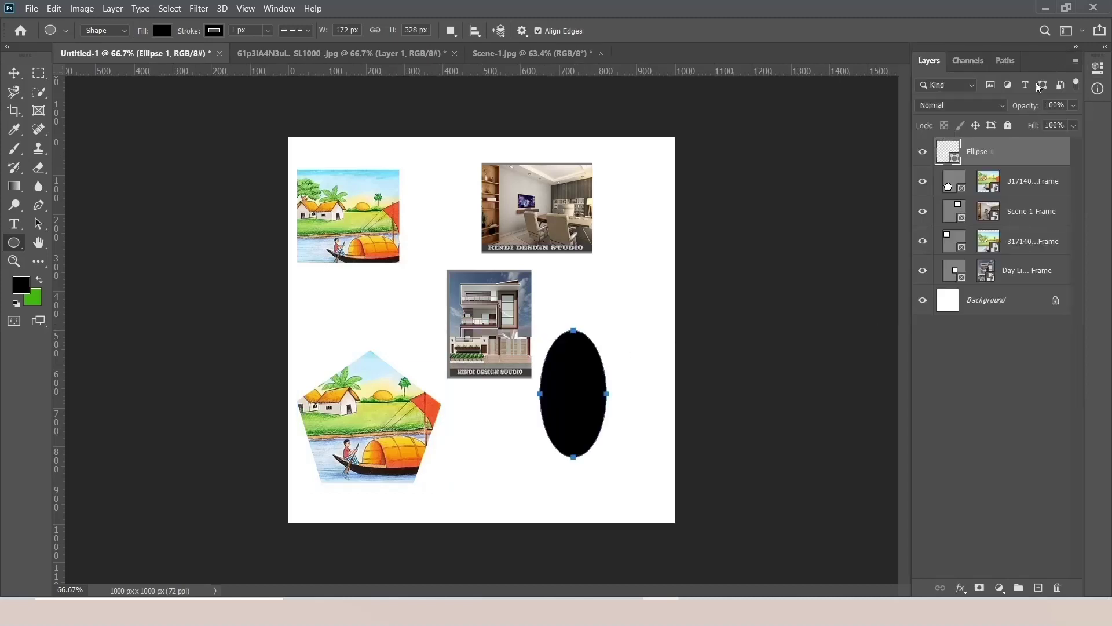
pyautogui.rightClick(979, 151)
pyautogui.click(832, 168)
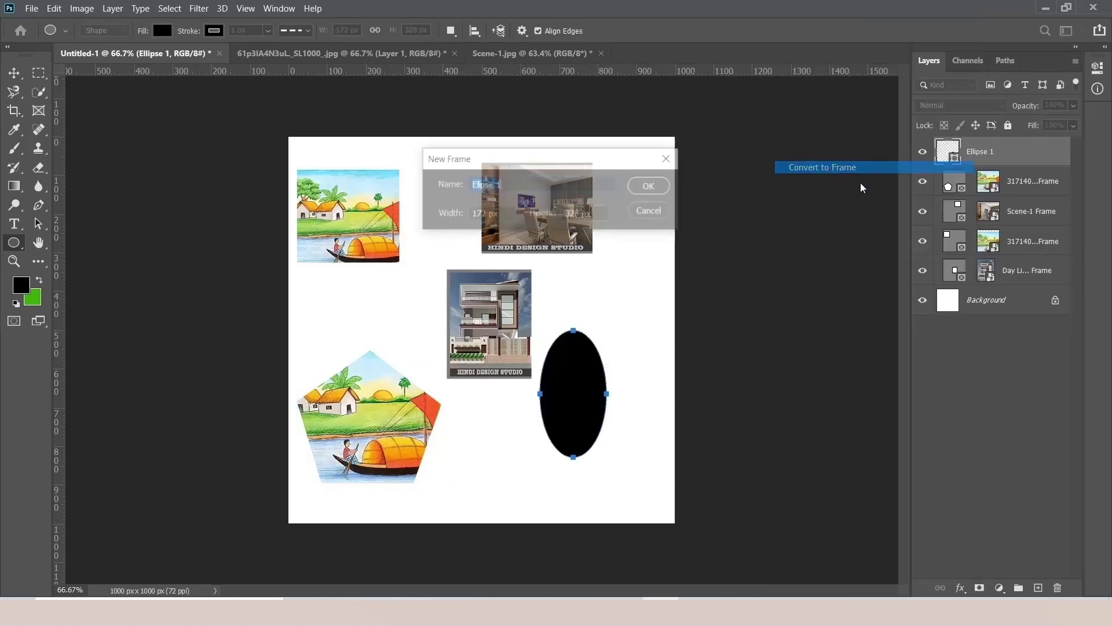
pyautogui.click(649, 184)
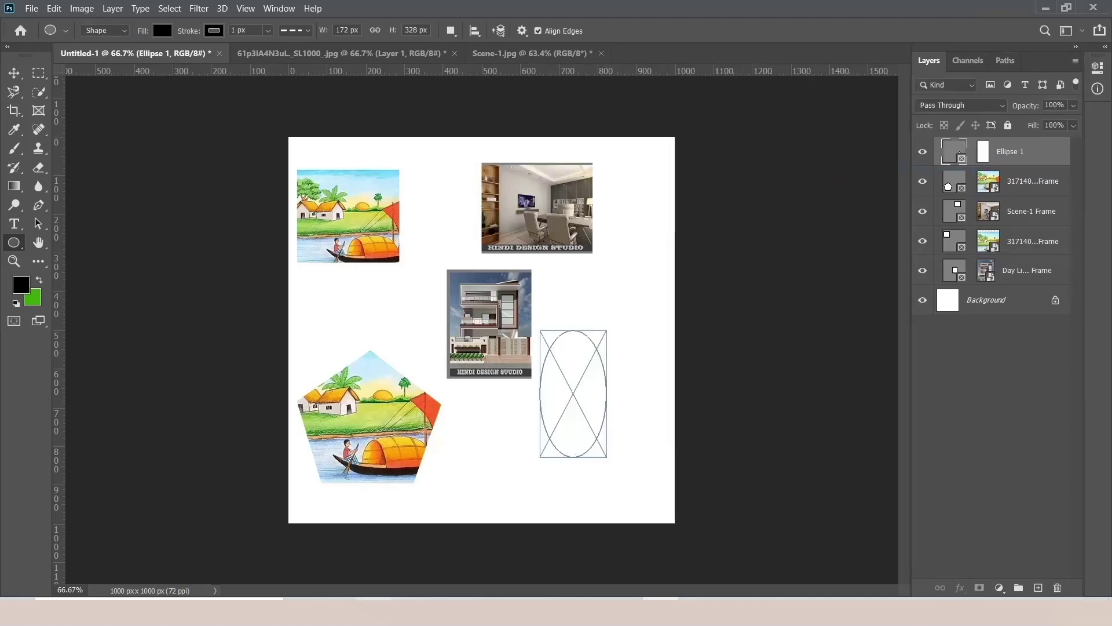
# - Place the Scene-1 room photo in the ellipse frame and select the Background layer
pyautogui.hotkey('alt', 'Tab')
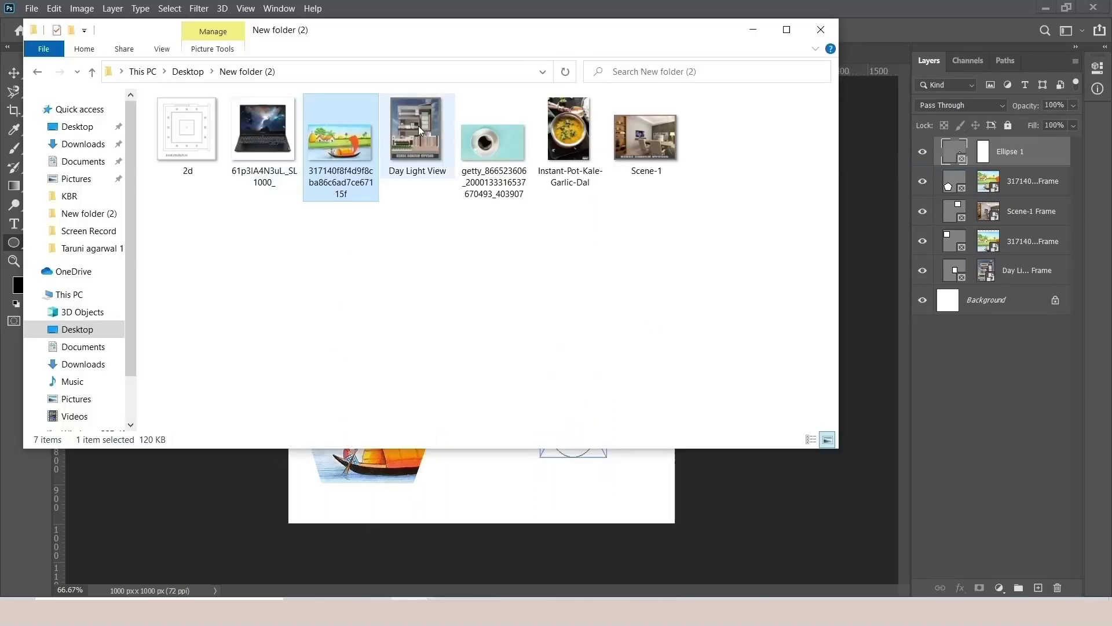
pyautogui.moveTo(645, 136)
pyautogui.mouseDown()
pyautogui.moveTo(652, 571)
pyautogui.moveTo(579, 394)
pyautogui.moveTo(590, 359)
pyautogui.mouseUp()
pyautogui.click(38, 72)
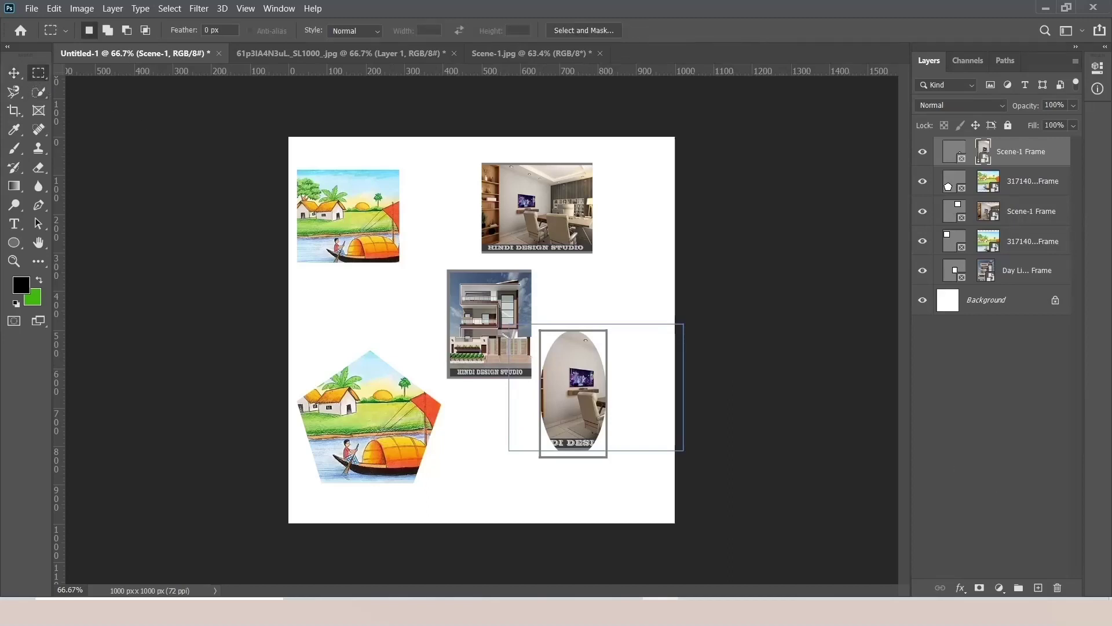
pyautogui.click(978, 310)
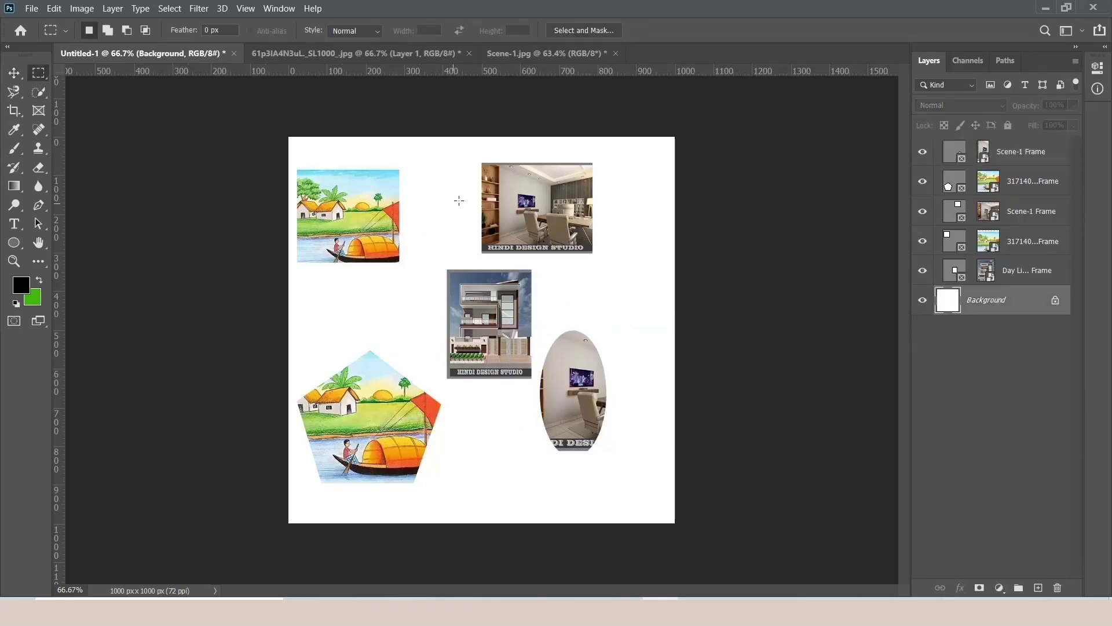
pyautogui.click(16, 76)
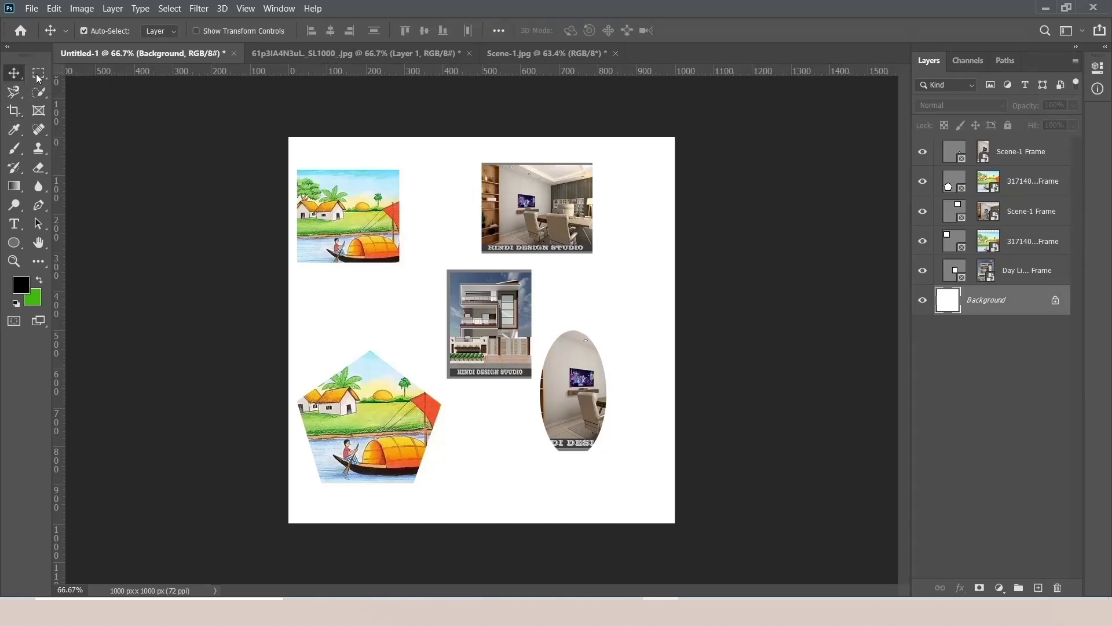
pyautogui.click(38, 72)
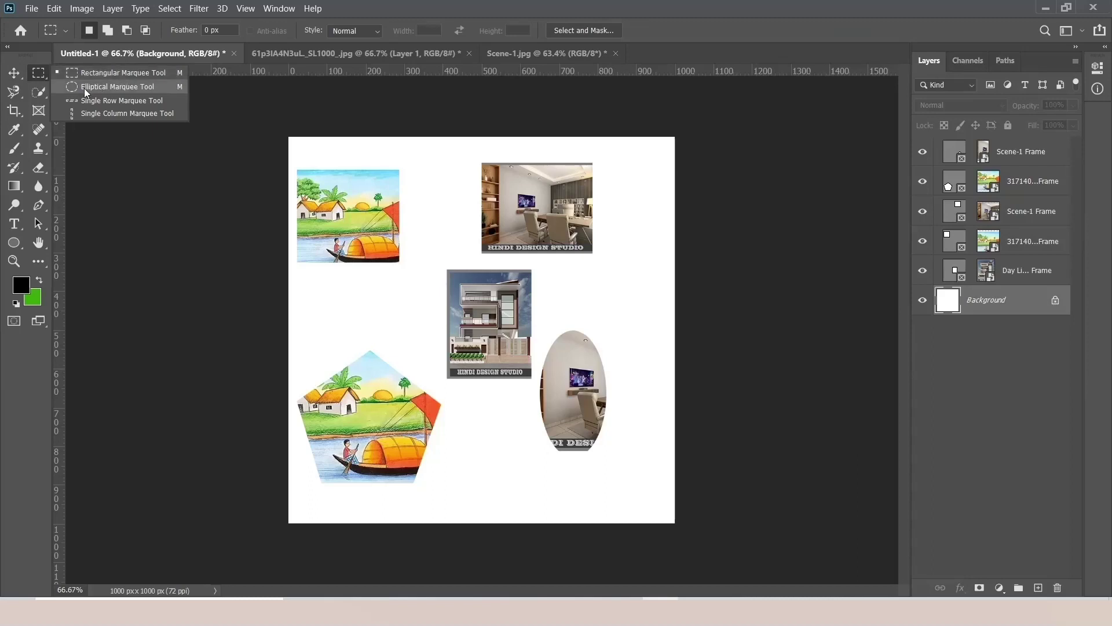
pyautogui.click(13, 73)
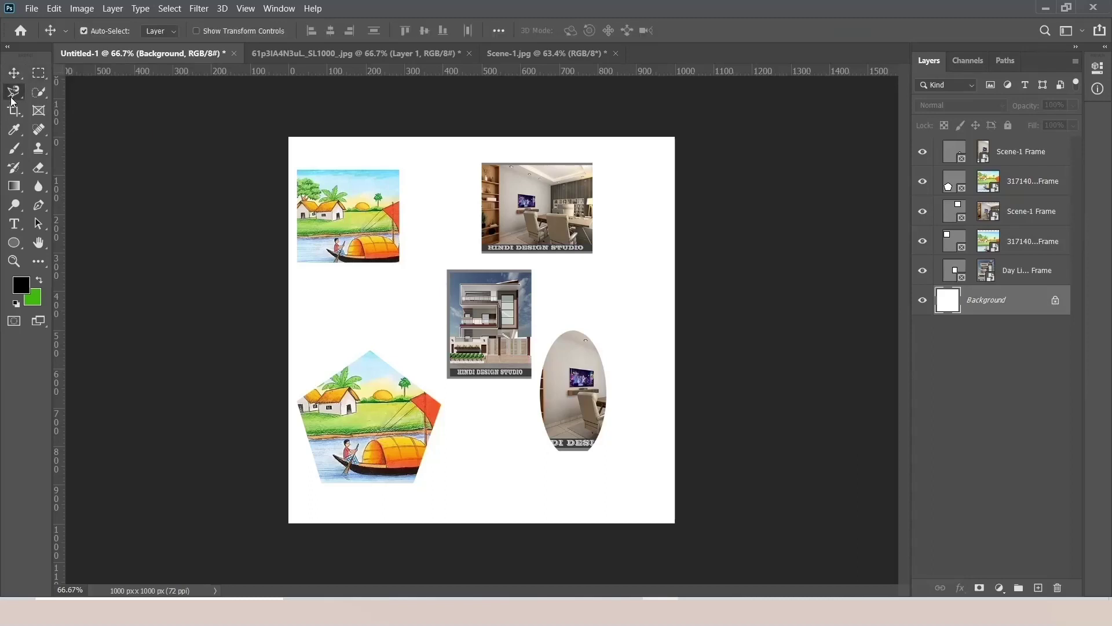
pyautogui.click(15, 93)
pyautogui.click(34, 105)
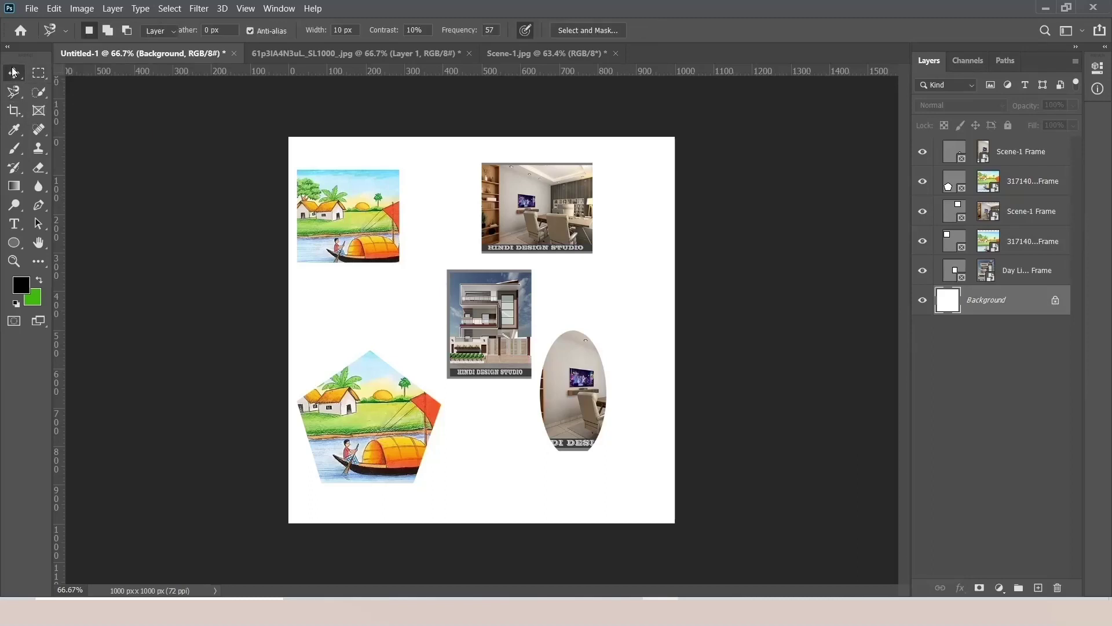
pyautogui.click(14, 73)
pyautogui.click(39, 92)
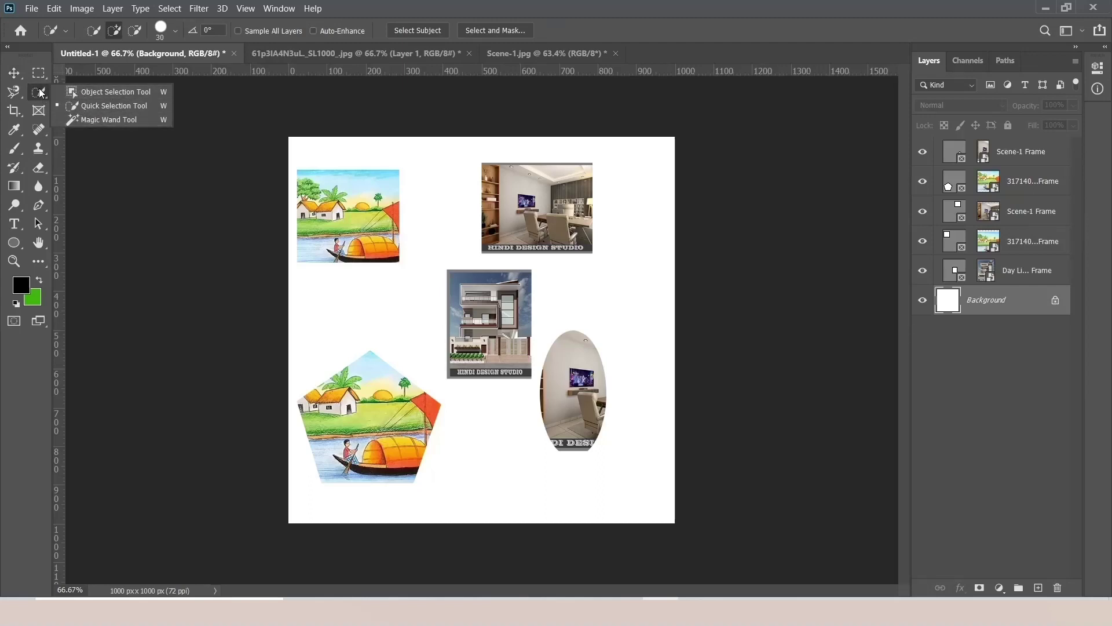
pyautogui.click(17, 112)
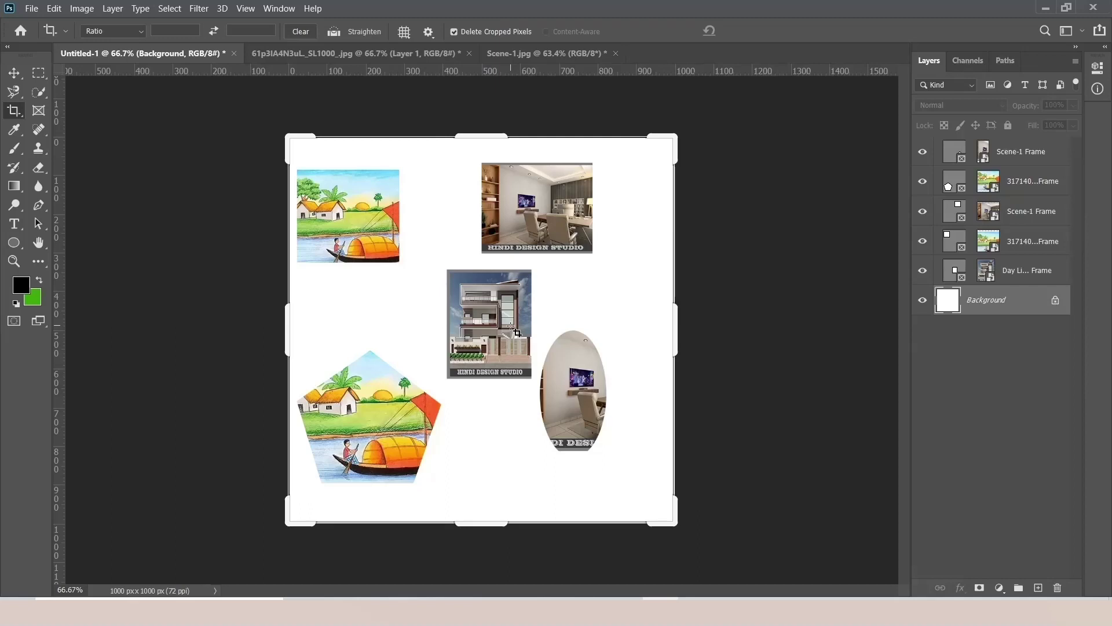
pyautogui.click(38, 72)
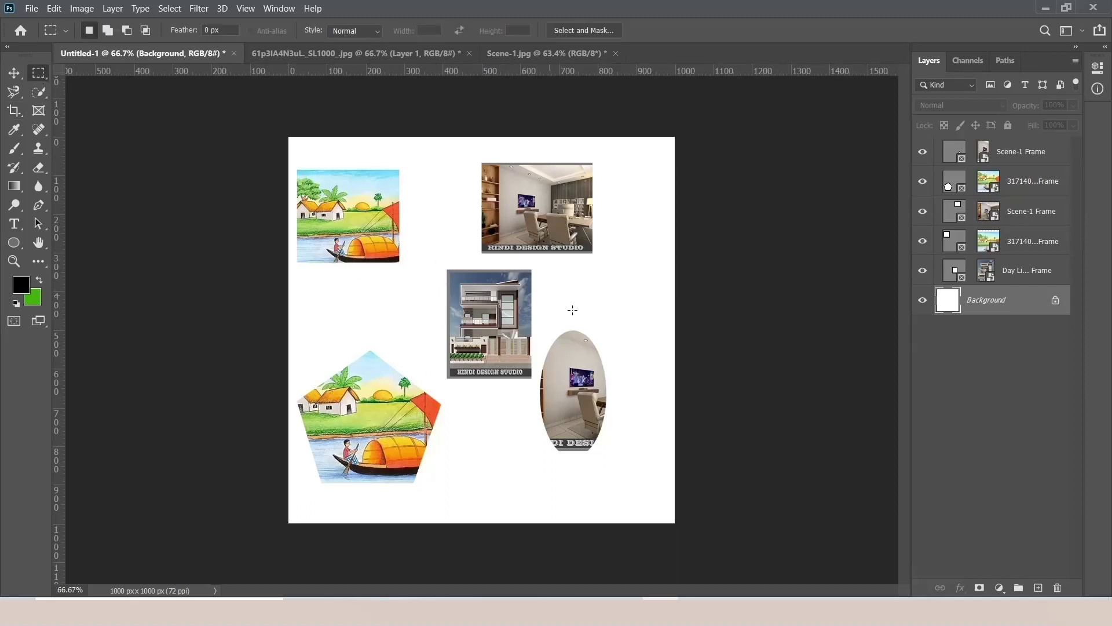